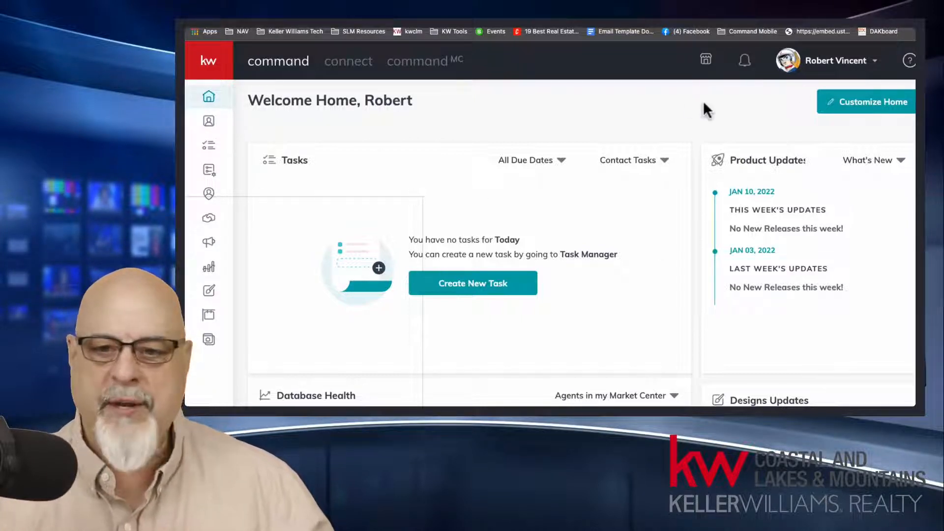
Step: Search the contacts list for the client's full name and open that contact's record
key("ctrl+minus")
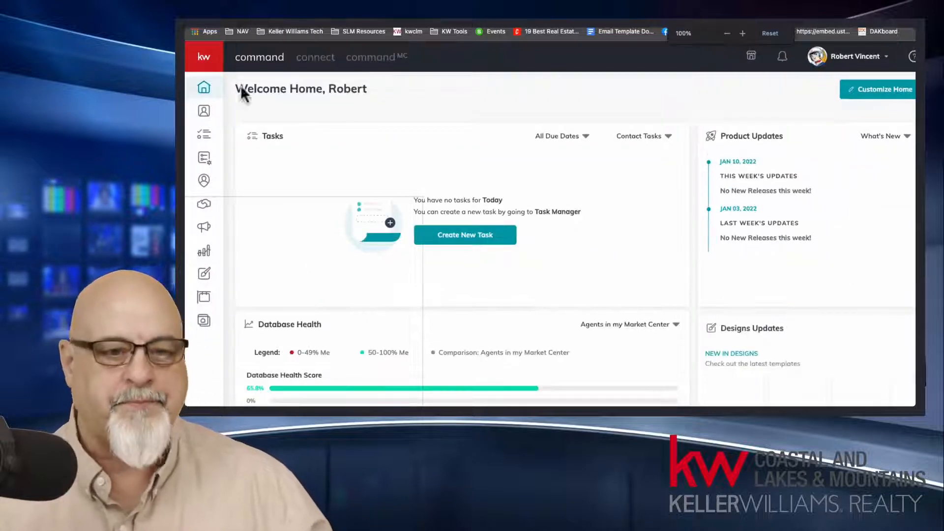
left_click(210, 113)
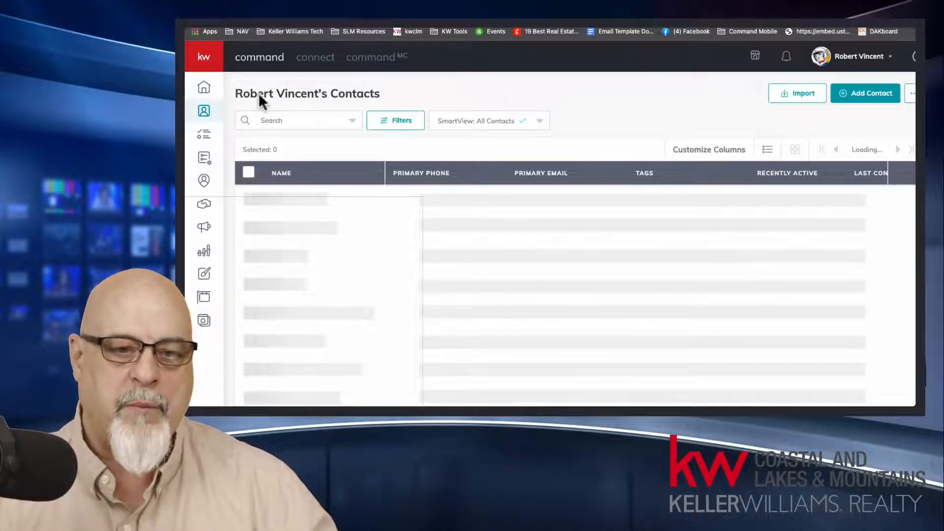
left_click_drag(238, 92, 384, 88)
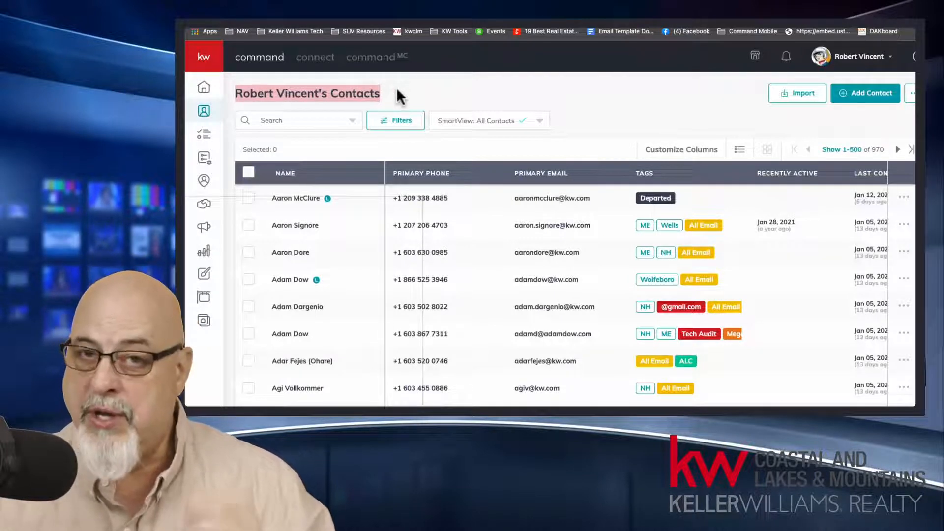
left_click(315, 122)
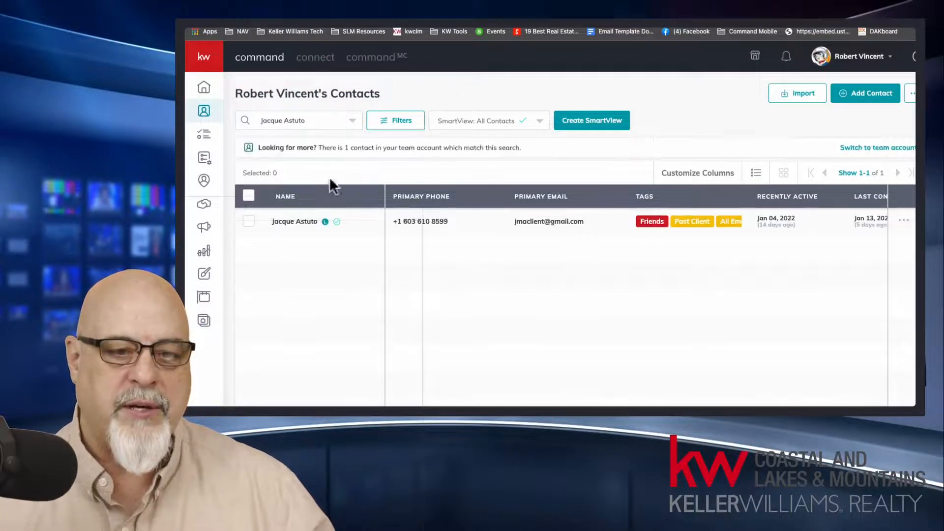
left_click(295, 221)
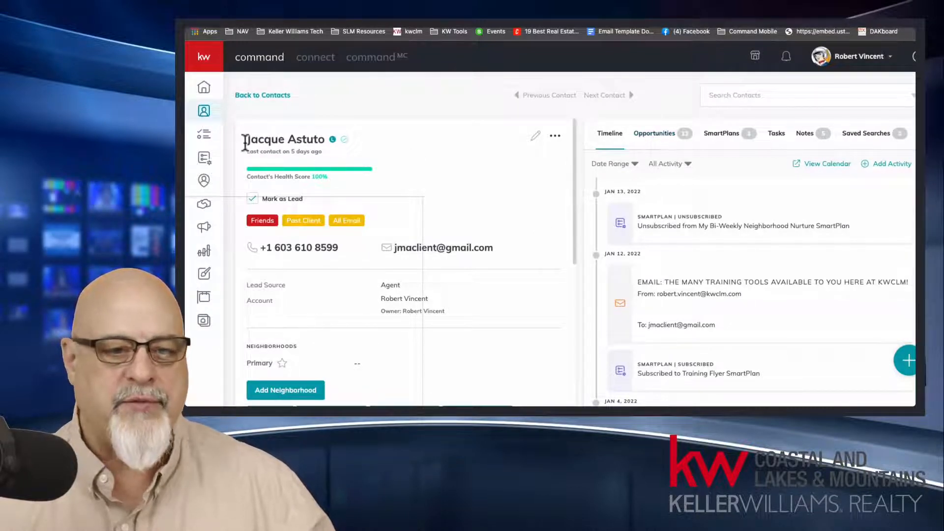
left_click_drag(248, 140, 329, 142)
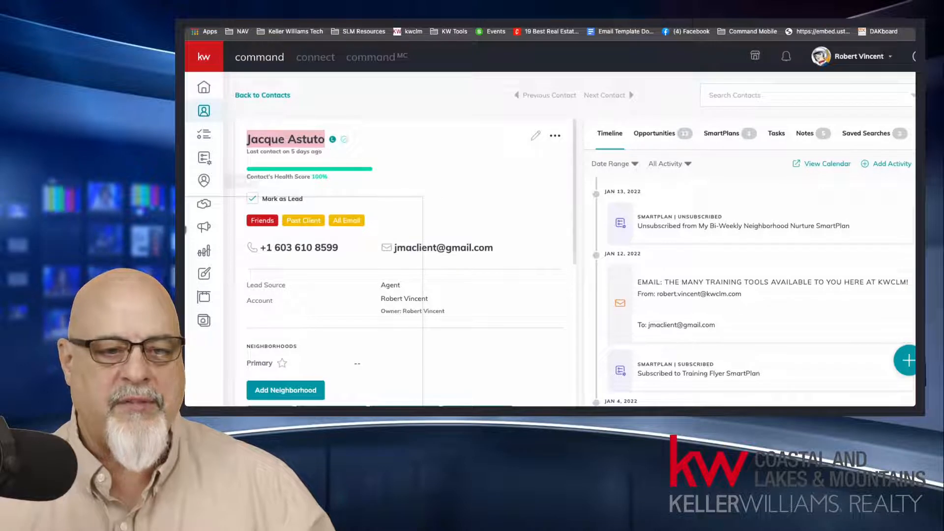
Step: Open the contact's opportunity for the listing named "PDF DocuSign Class 1/11/22"
left_click(213, 62)
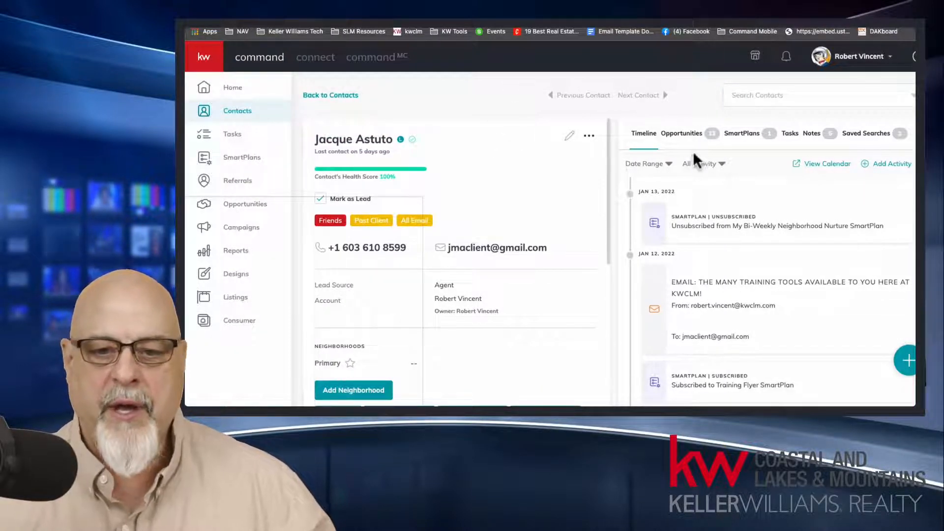
left_click_drag(365, 142, 386, 142)
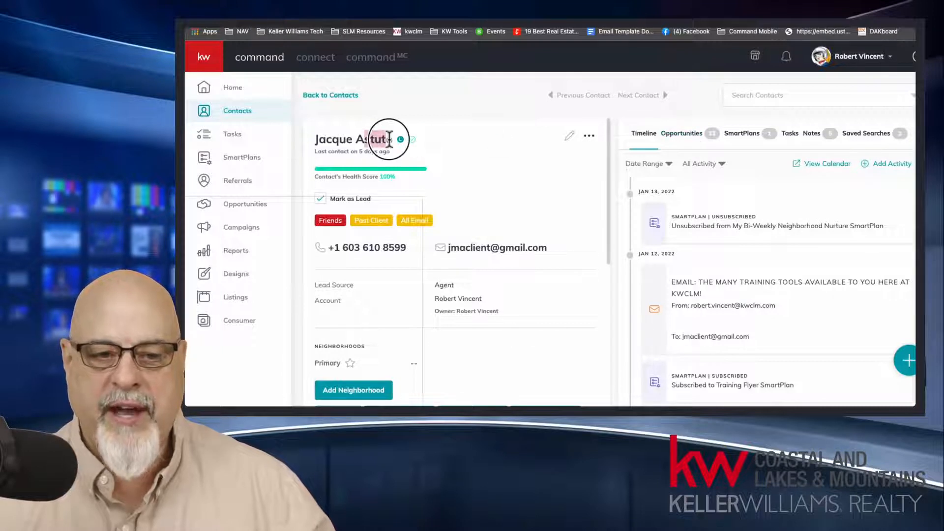
left_click(681, 138)
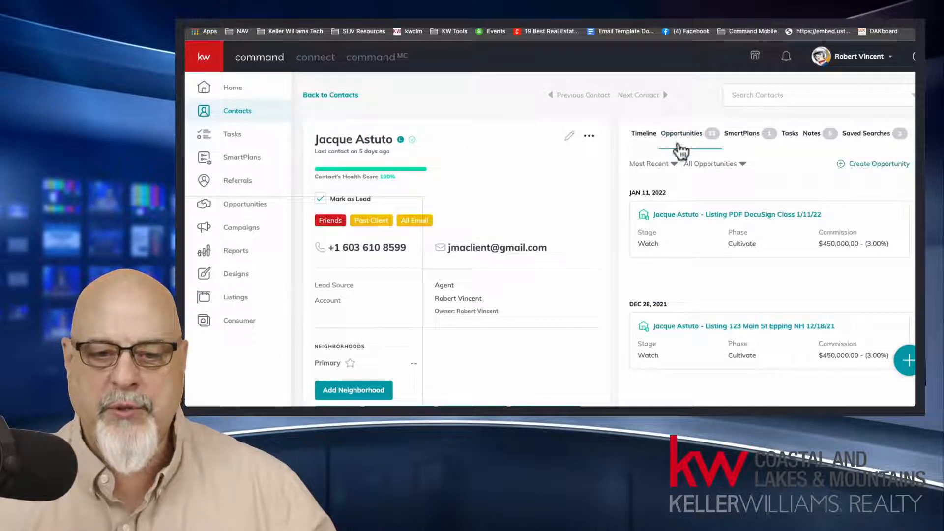
left_click(209, 58)
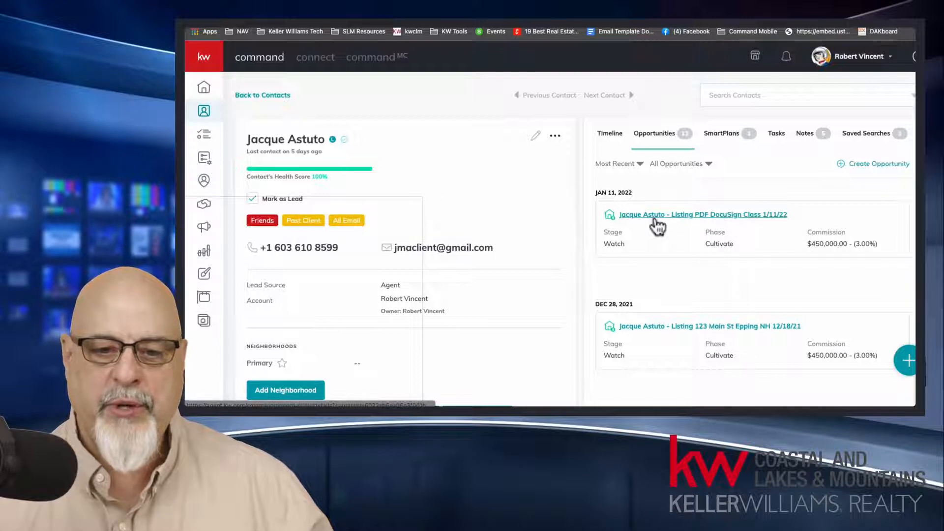
left_click(726, 216)
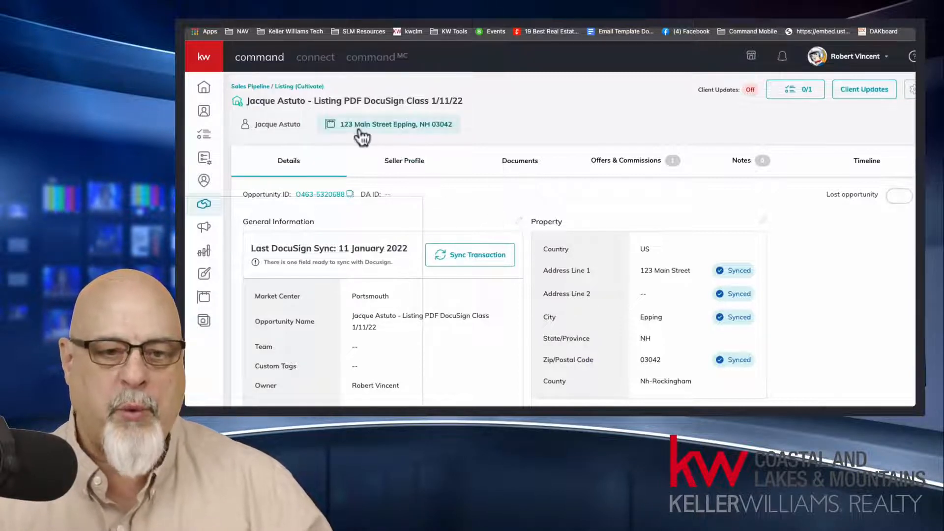
Step: Examine how the opportunity name is built from client name, Listing type and description, in the heading and the Opportunity Name field
double_click(319, 100)
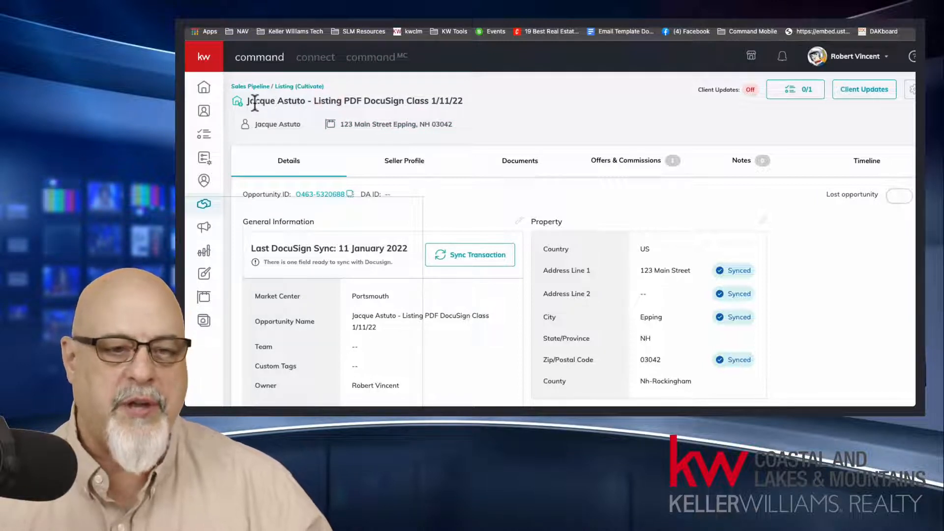
left_click_drag(246, 100, 468, 106)
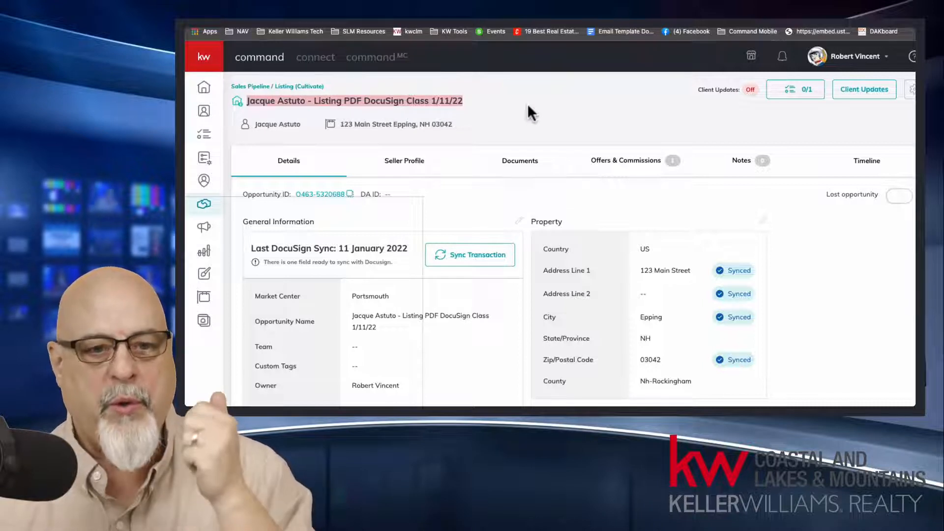
left_click(265, 104)
left_click_drag(248, 102, 305, 101)
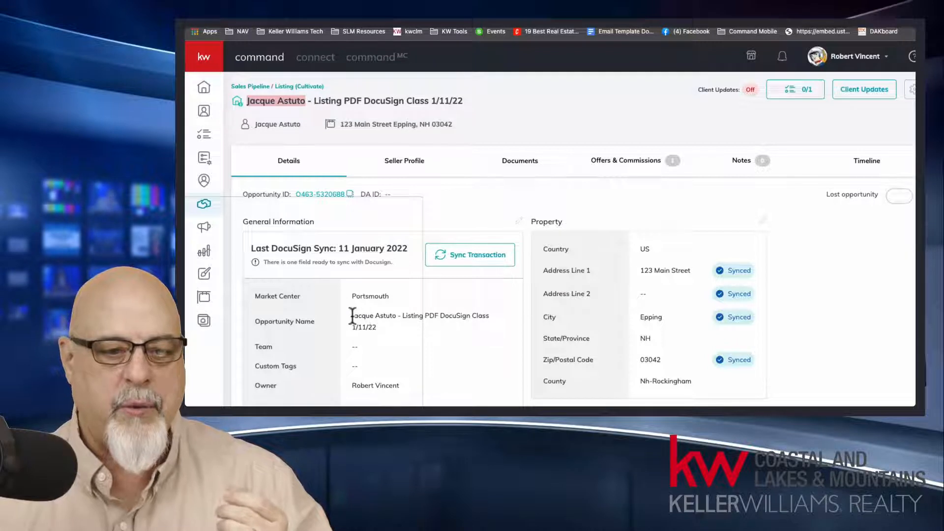
left_click_drag(351, 316, 396, 318)
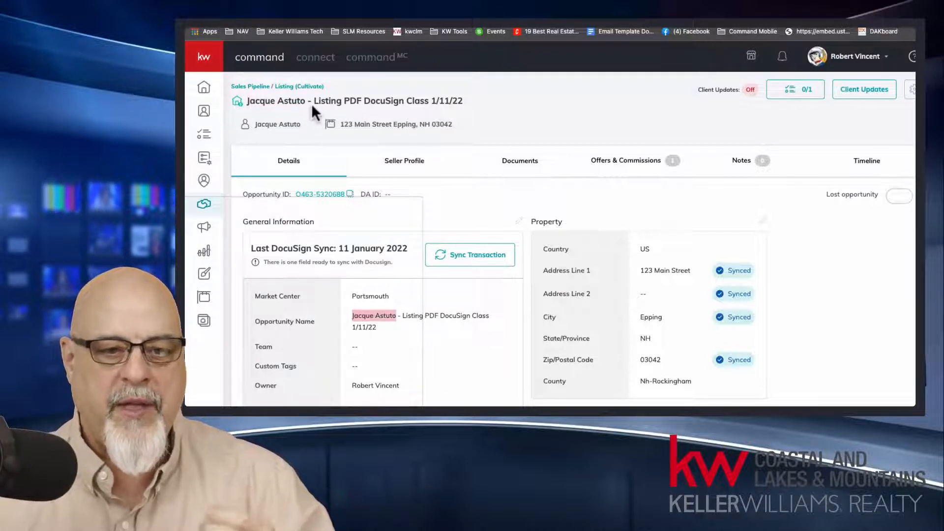
left_click_drag(314, 102, 340, 105)
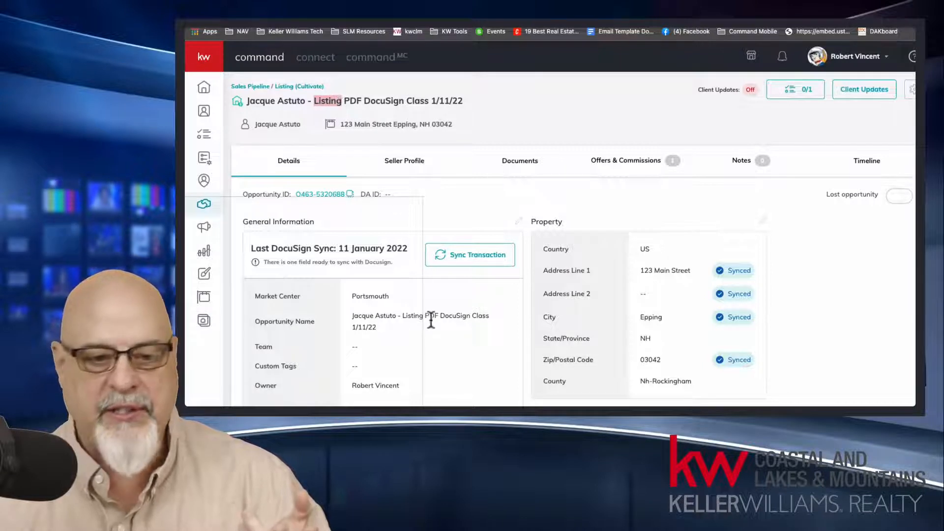
left_click_drag(403, 316, 422, 317)
left_click_drag(347, 102, 464, 103)
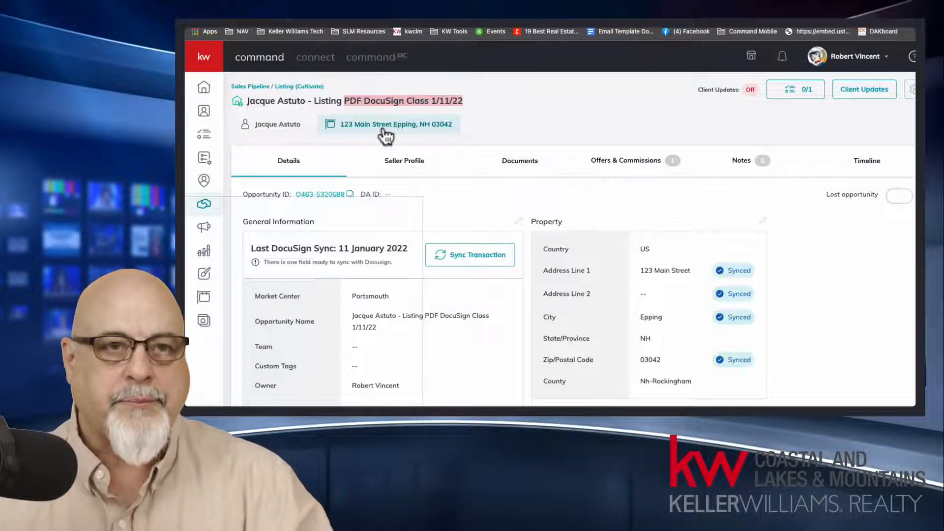
left_click(509, 119)
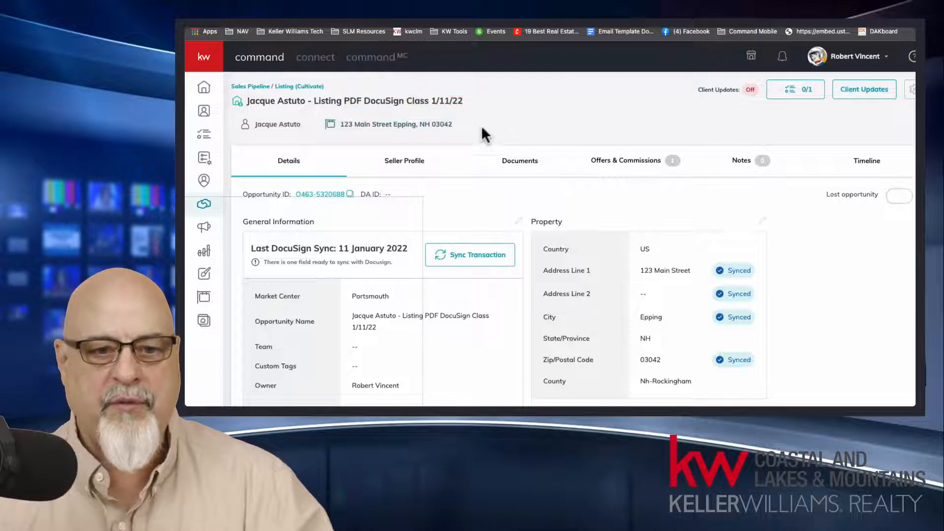
Step: Check the opportunity's property address, from Address Line 1 through the zip code and county
left_click(400, 128)
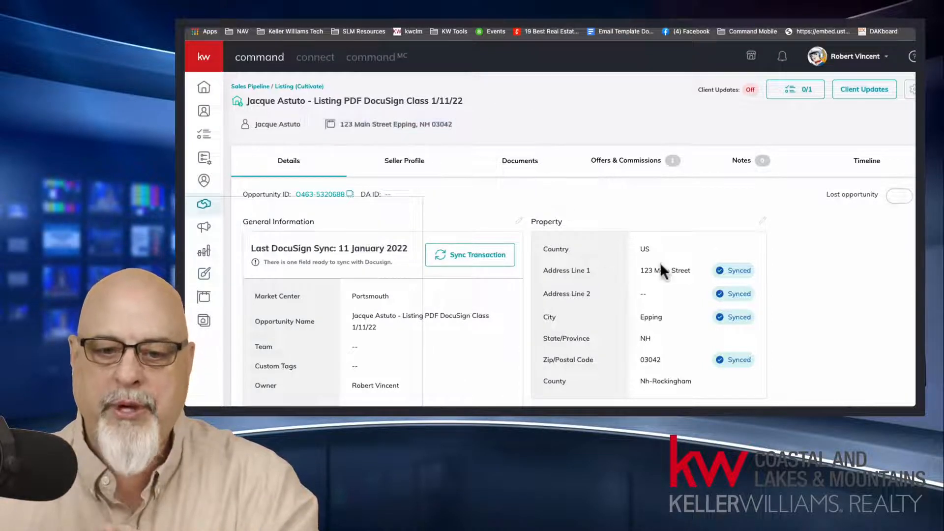
left_click_drag(659, 268, 664, 359)
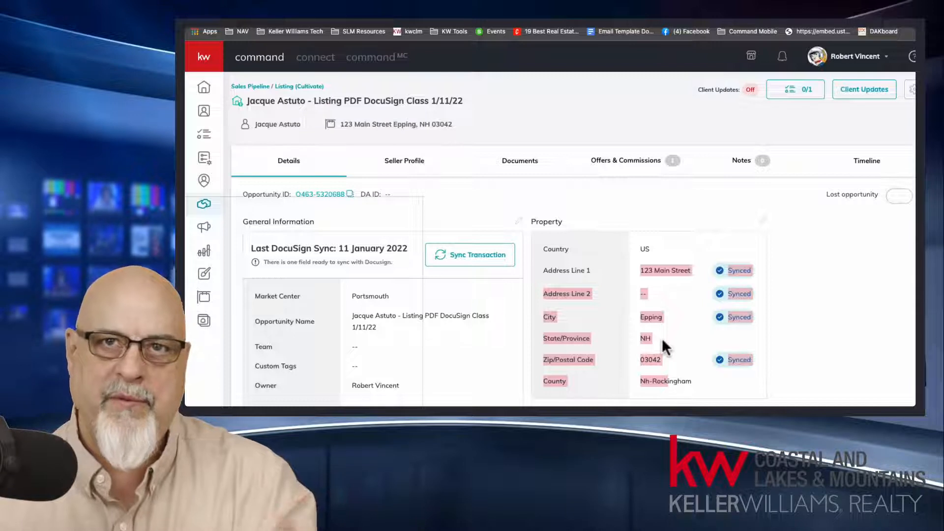
left_click(661, 299)
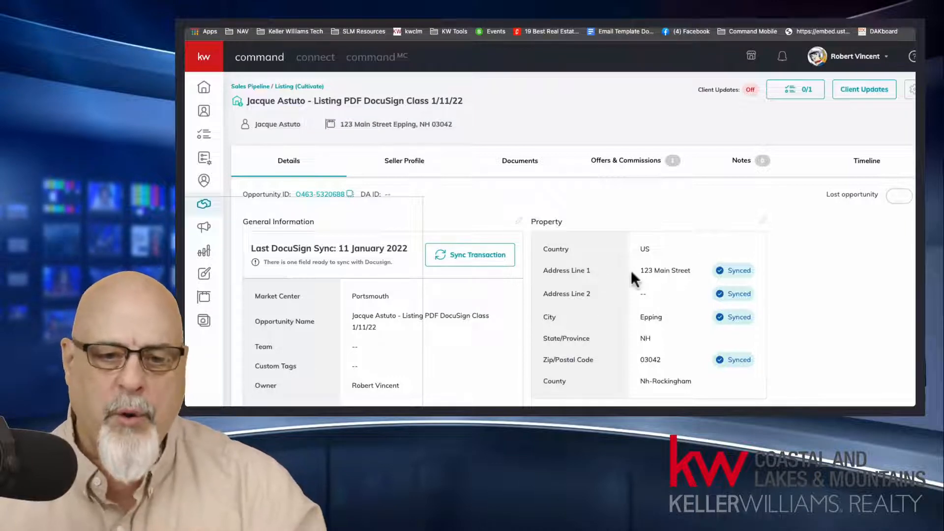
Step: Open the opportunity's documents and view the available listing checklists, comparing them with the Listing type in the opportunity name
left_click(518, 155)
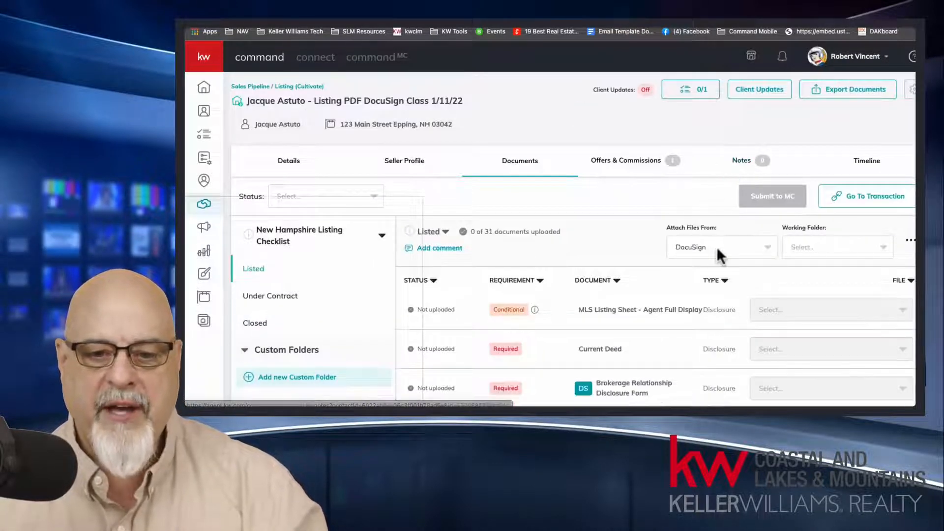
left_click(308, 240)
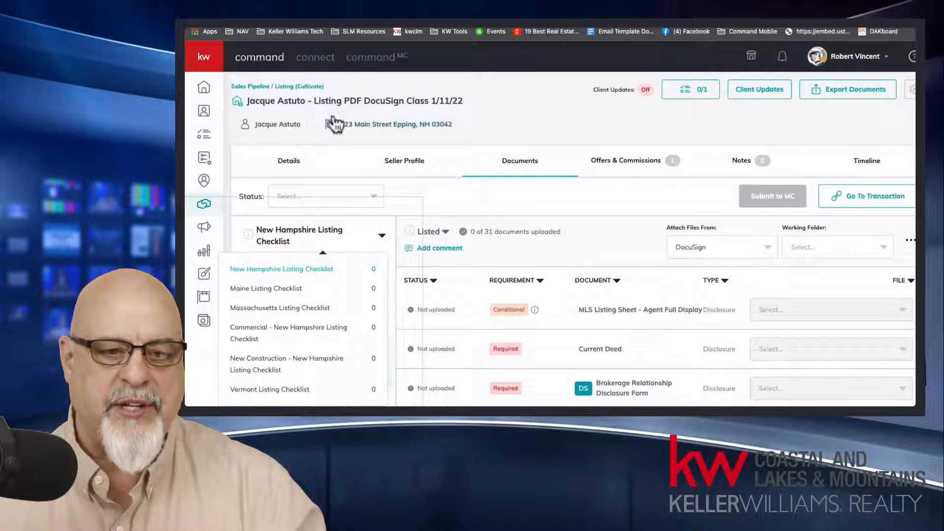
double_click(322, 101)
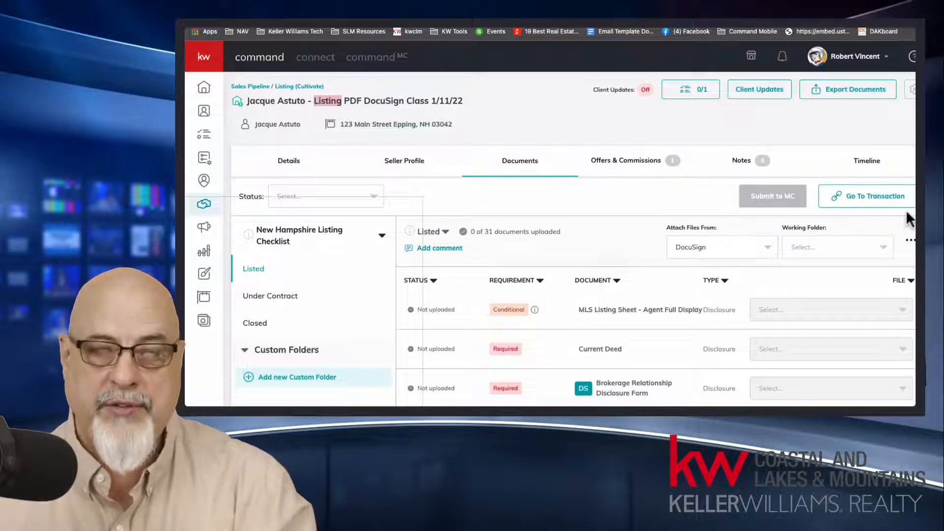
Step: Go to the linked transaction in DocuSign Rooms and log in with the saved account e-mail and password
left_click(878, 201)
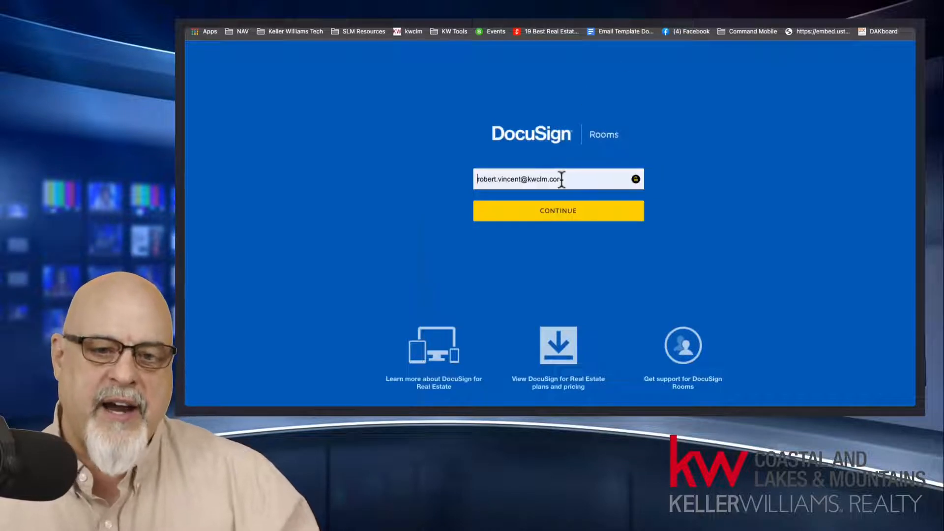
left_click(553, 213)
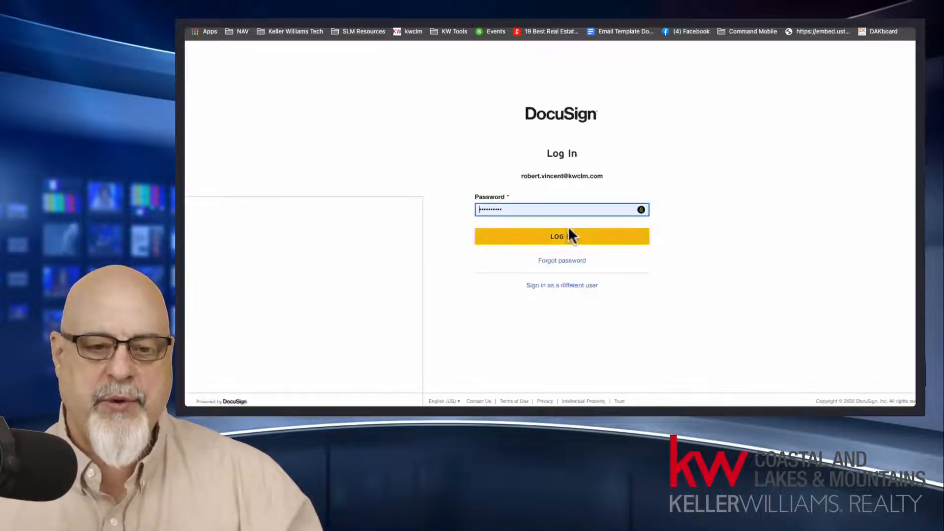
left_click(569, 236)
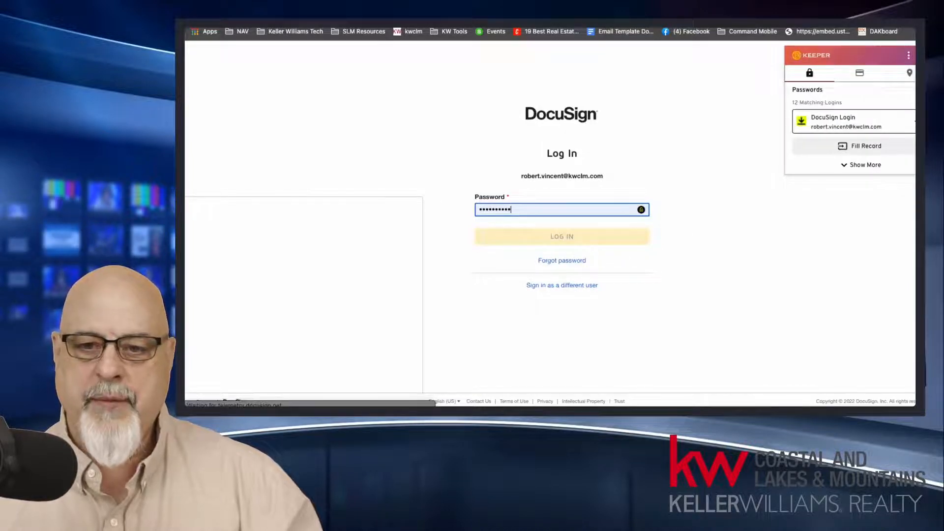
left_click(710, 233)
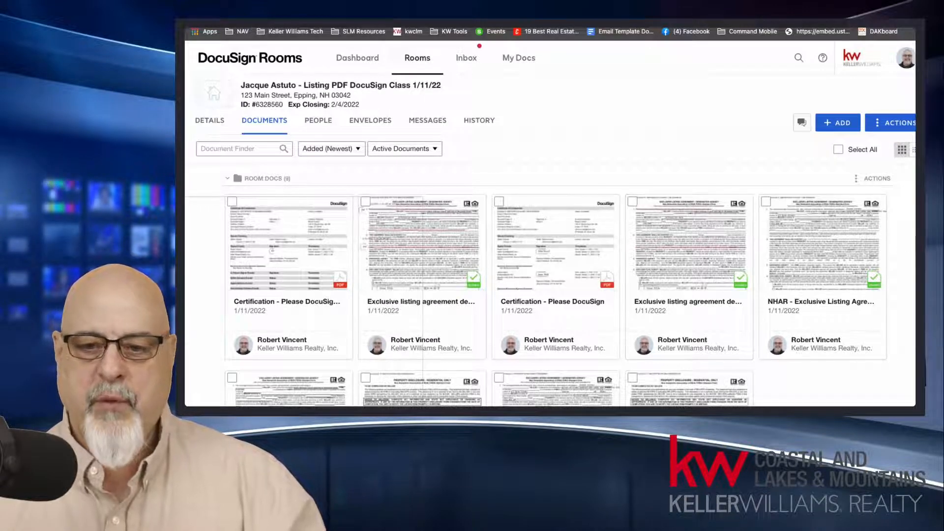
Step: Look through the certifications, listing agreements and disclosures among the room's documents
scroll(550, 270, "down", 2)
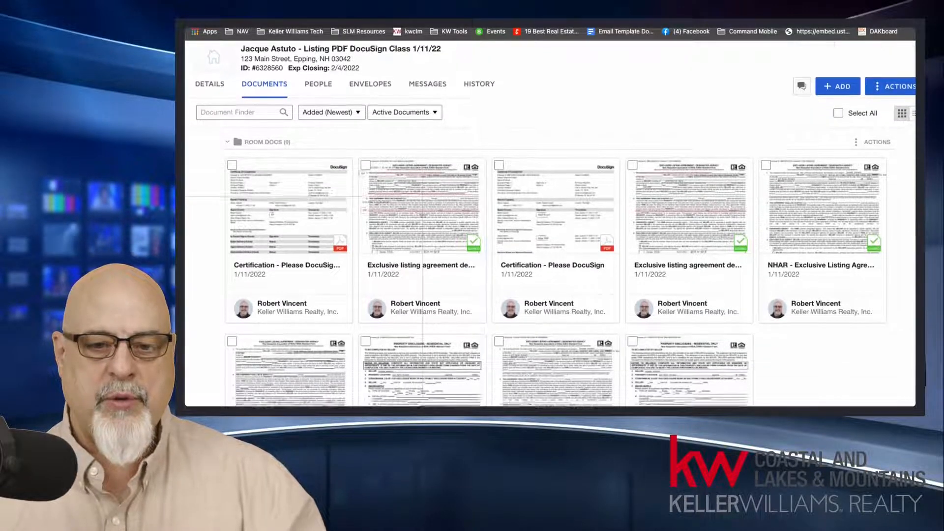
scroll(551, 270, "down", 1)
scroll(550, 270, "up", 1)
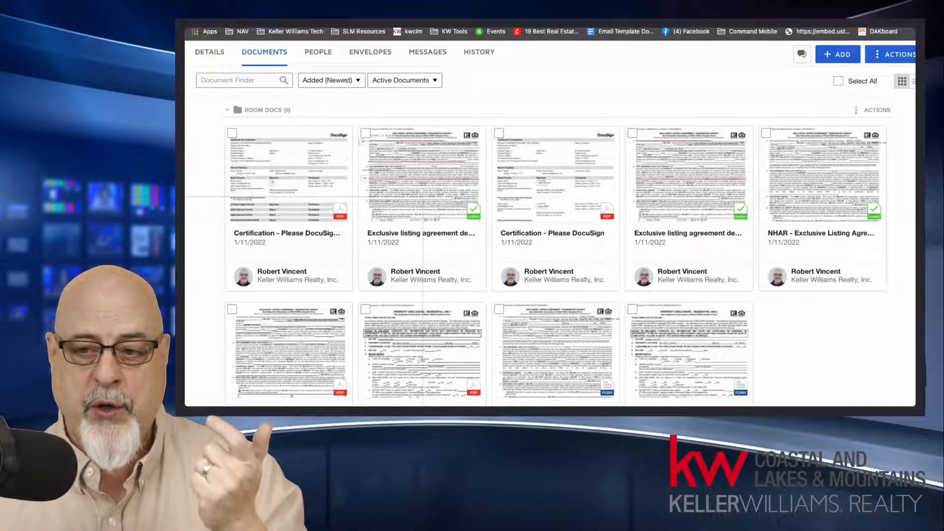
scroll(550, 256, "down", 1)
scroll(550, 256, "up", 2)
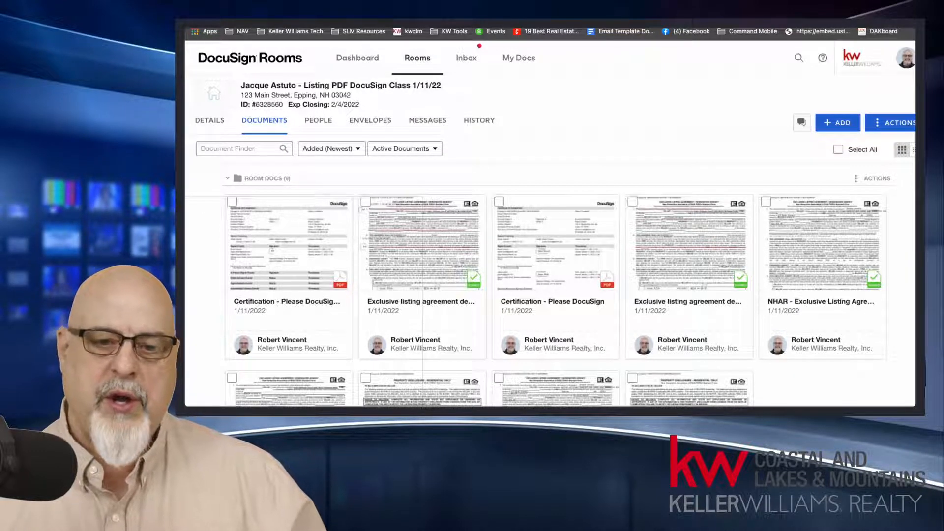
Step: Review the room's envelopes, including the sort orders and the choice between Mine and Others and Only Mine
left_click(384, 123)
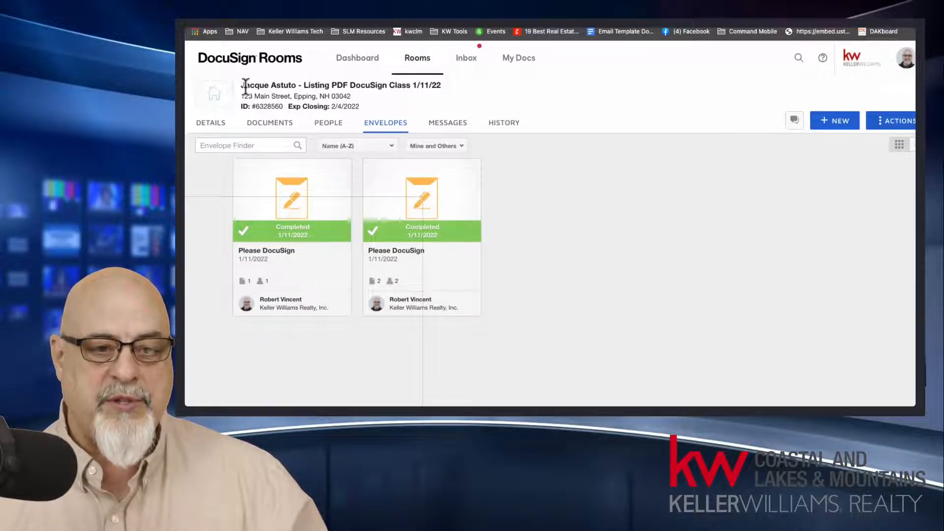
left_click_drag(241, 85, 444, 86)
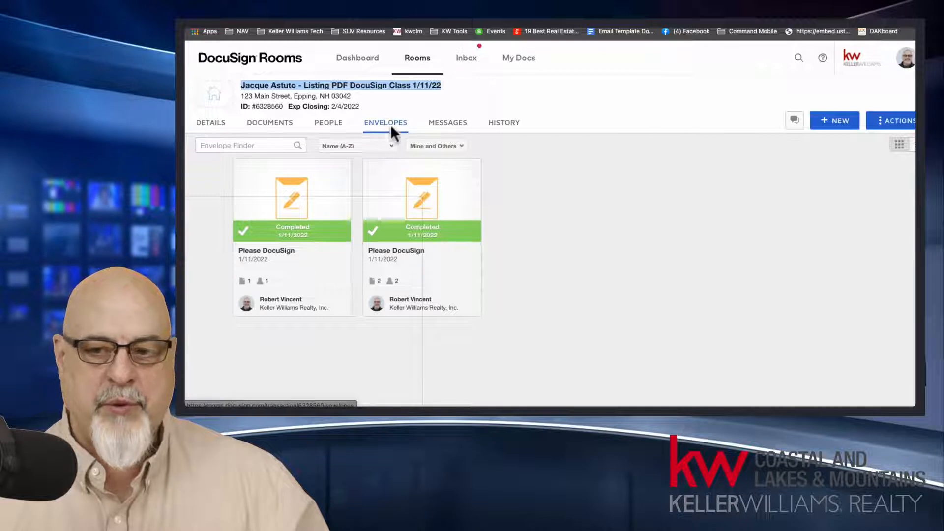
left_click(554, 190)
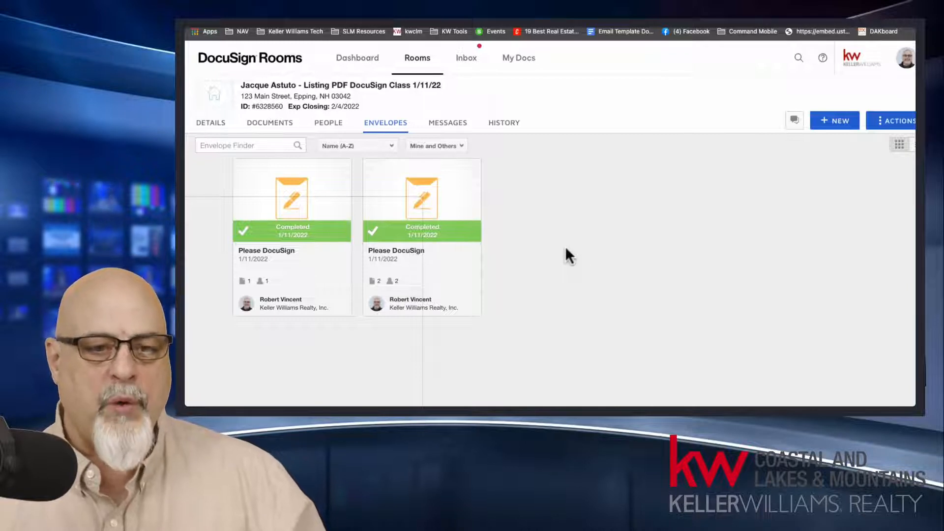
left_click(368, 155)
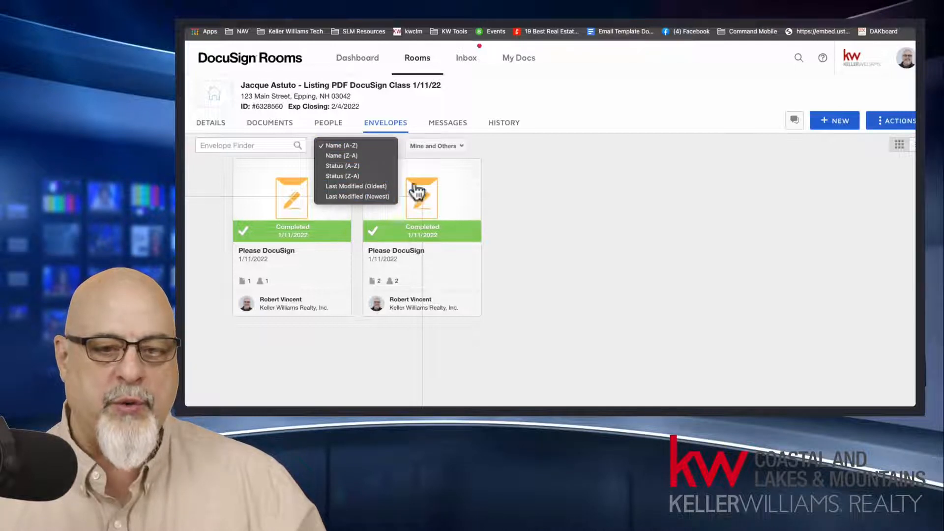
left_click(516, 164)
left_click(460, 145)
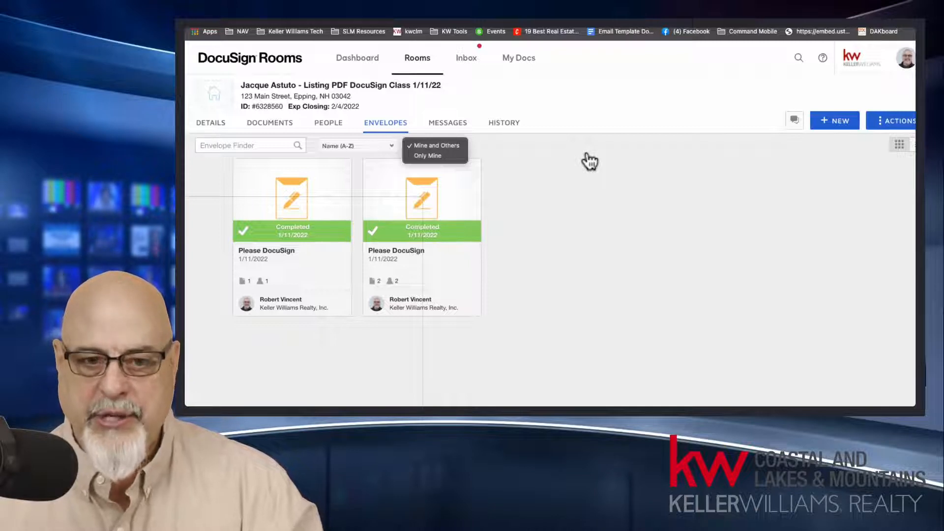
left_click(335, 129)
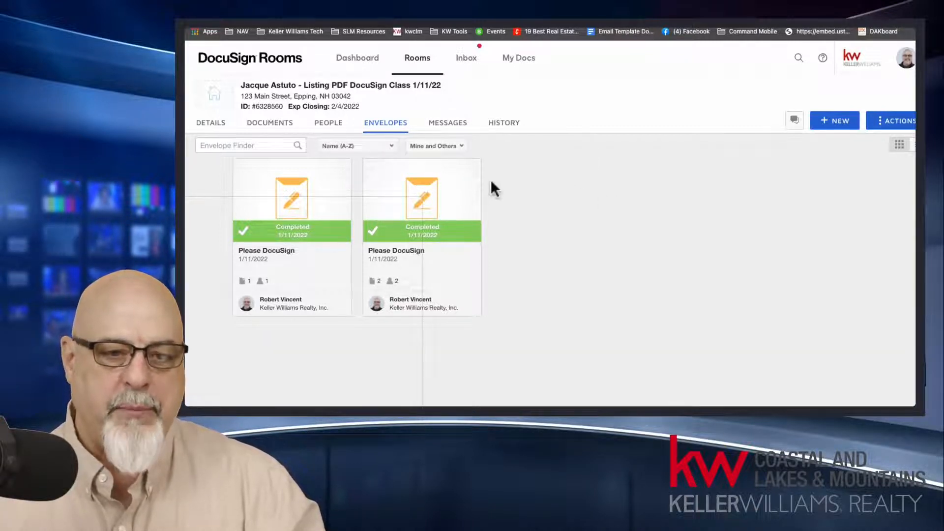
Step: View the people in the room and the fields of the Invite to Room form, without sending an invitation
left_click(327, 129)
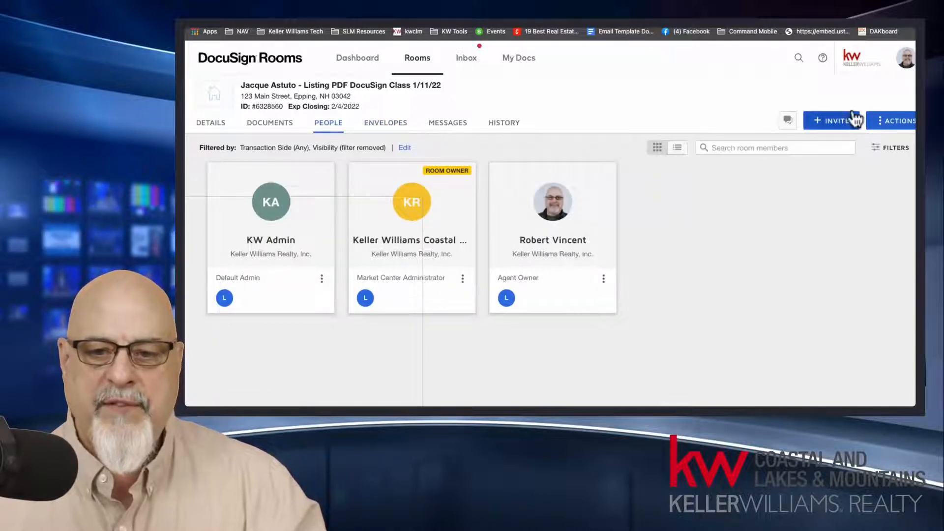
left_click(838, 121)
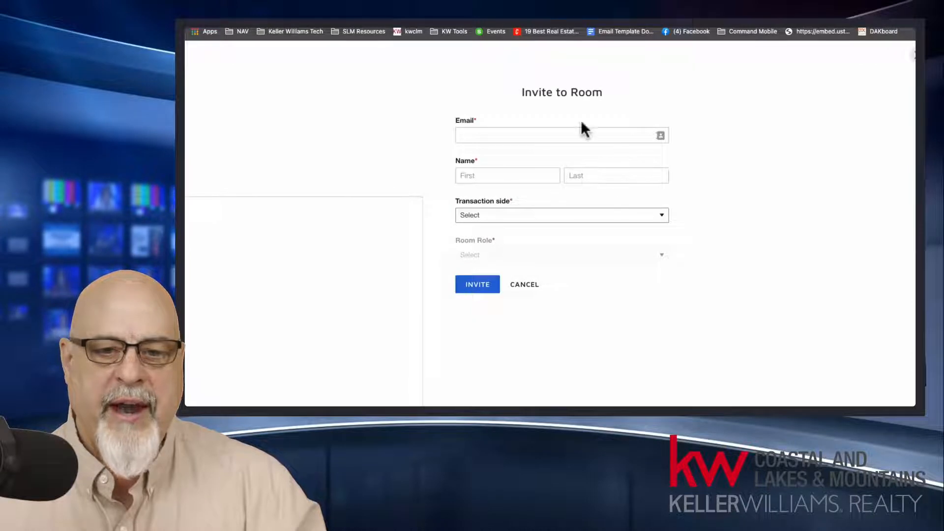
left_click(757, 248)
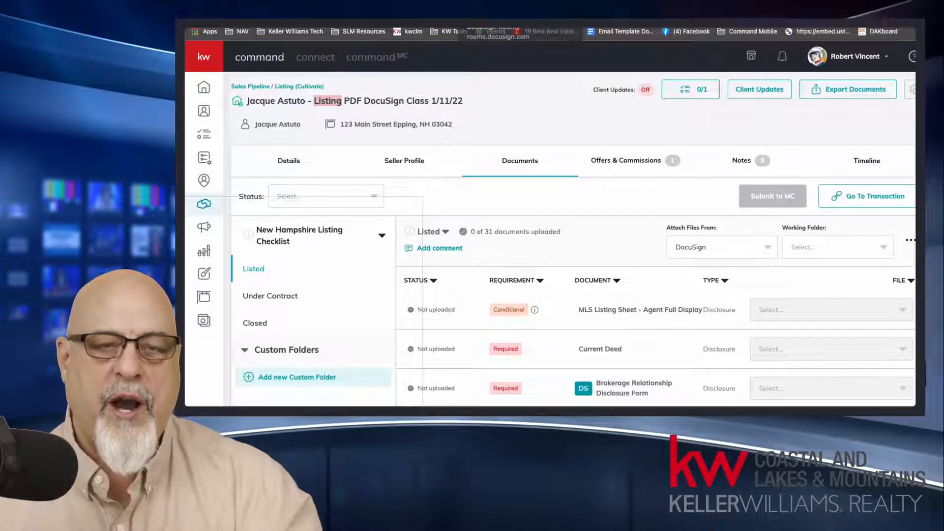
left_click(501, 22)
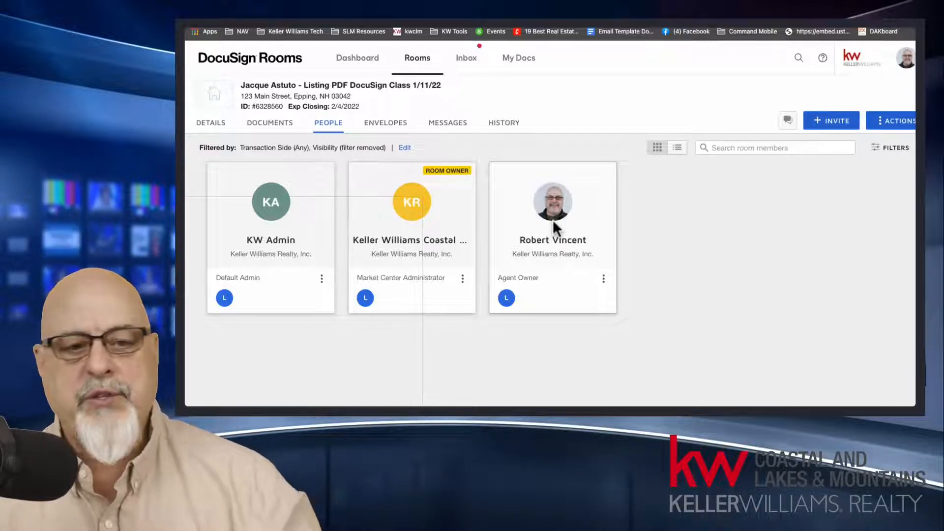
Step: Check the ownership filter choices for the room's envelopes
left_click(391, 123)
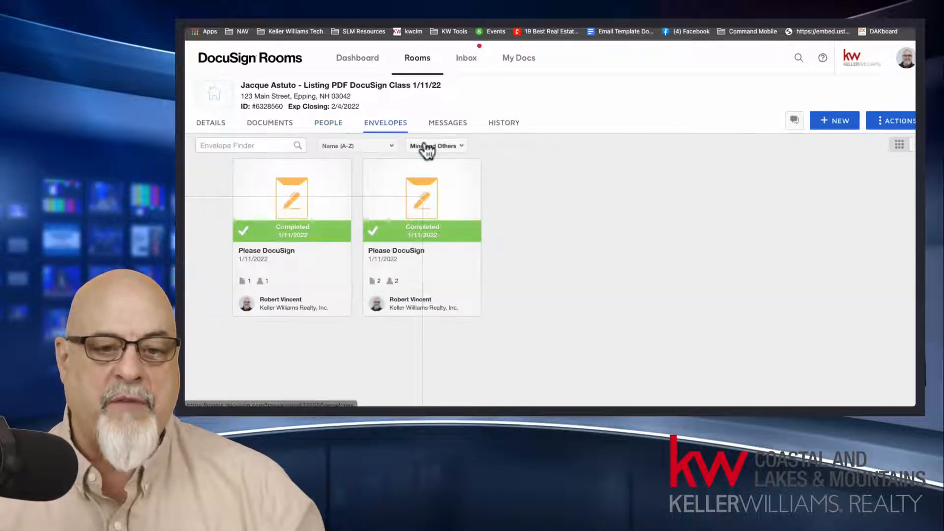
left_click(433, 146)
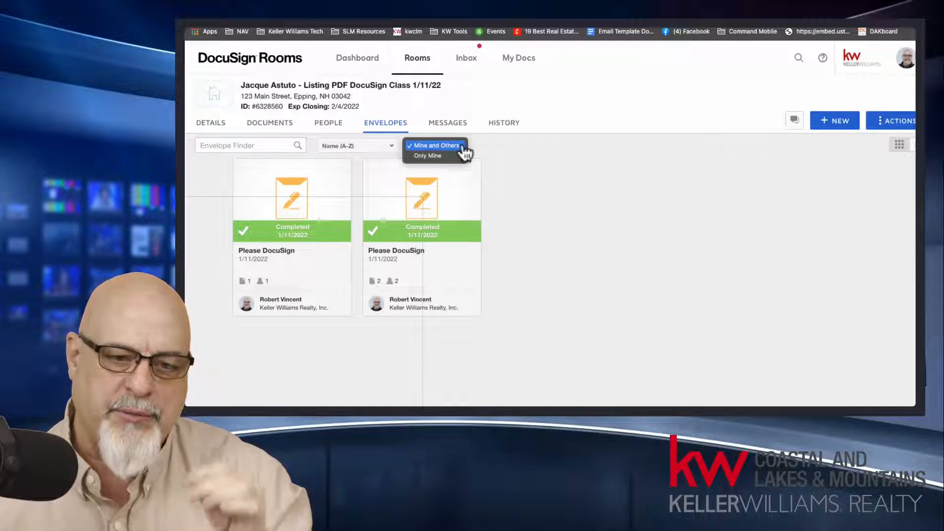
left_click(327, 136)
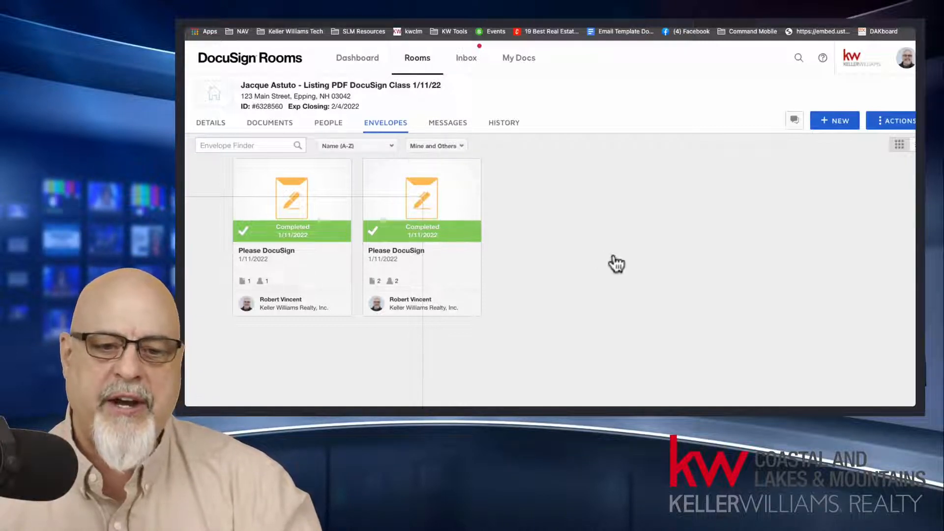
Step: Start a new invitation to the room from its list of people
left_click(336, 127)
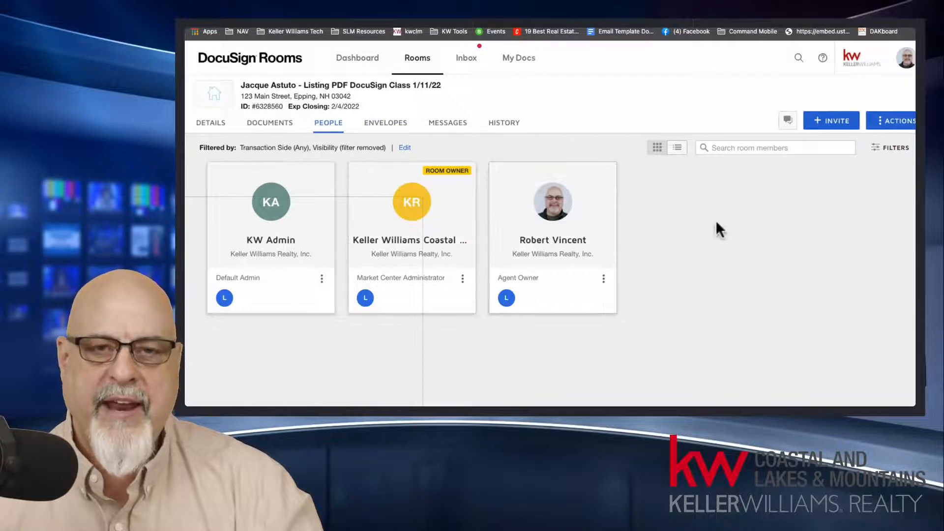
left_click(835, 125)
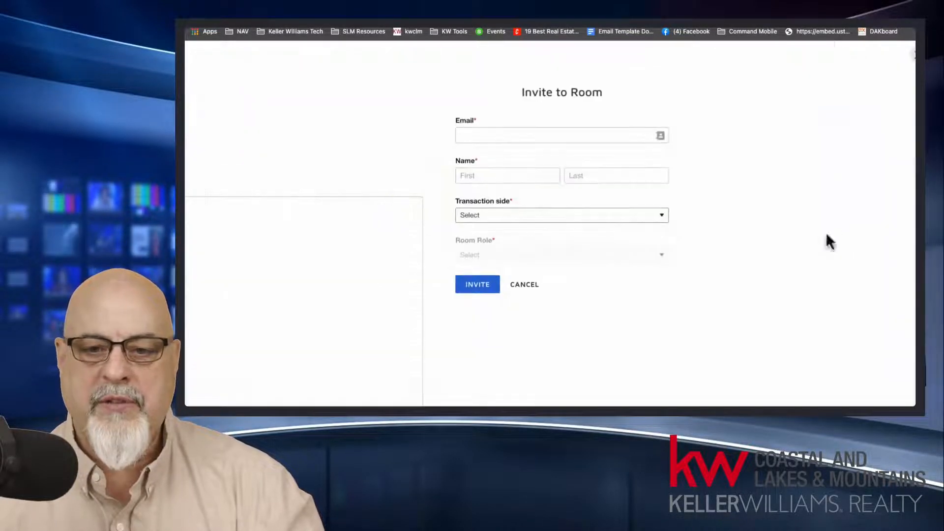
left_click(536, 139)
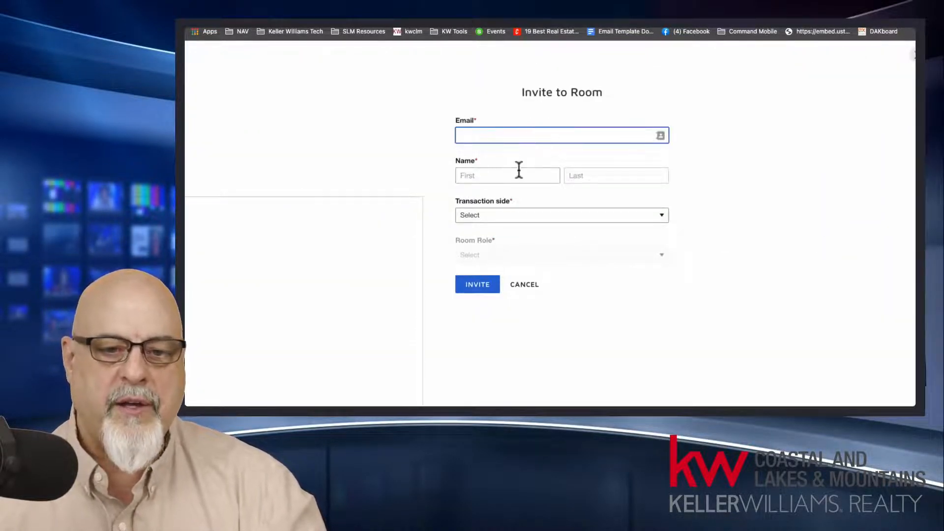
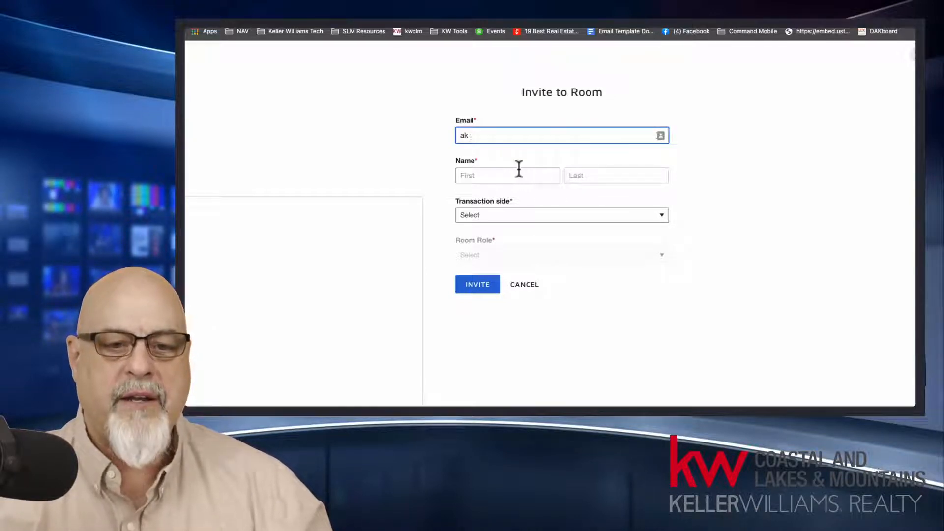
type("alice")
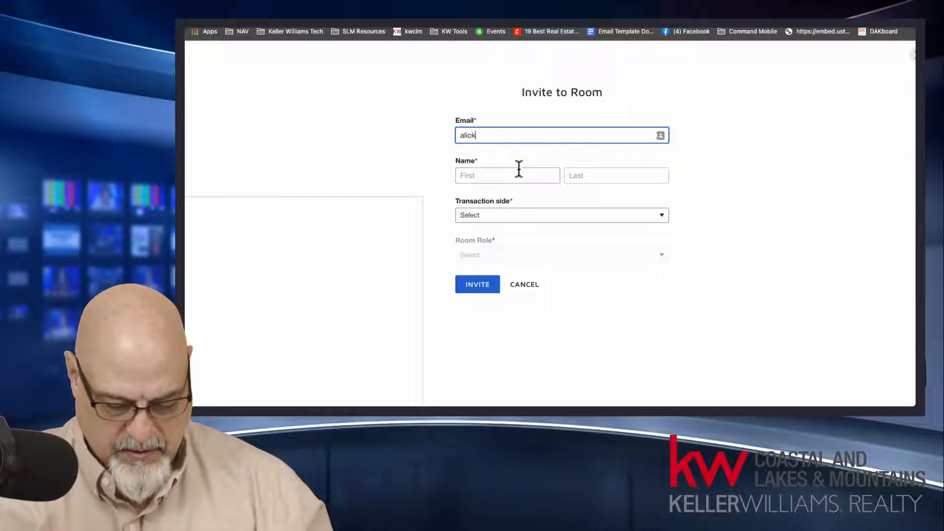
key("BackSpace")
key("BackSpace")
key("BackSpace")
key("BackSpace")
key("BackSpace")
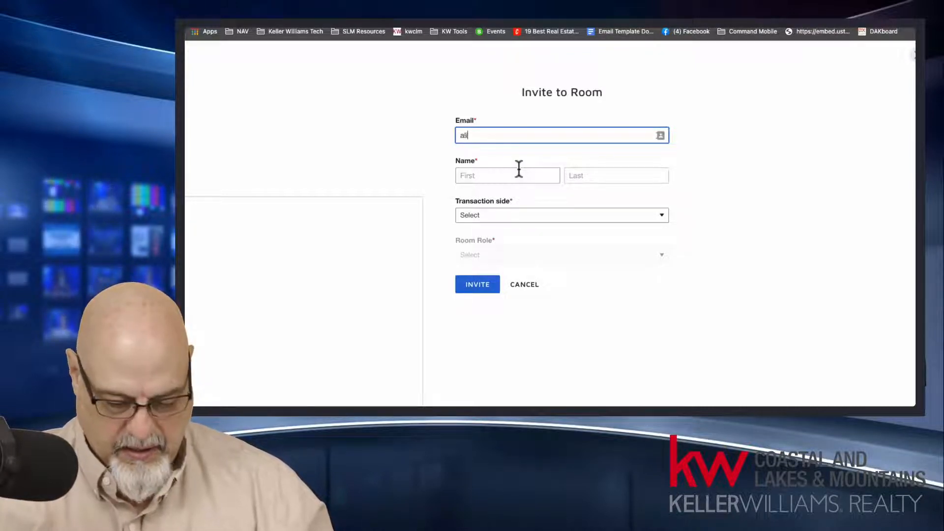
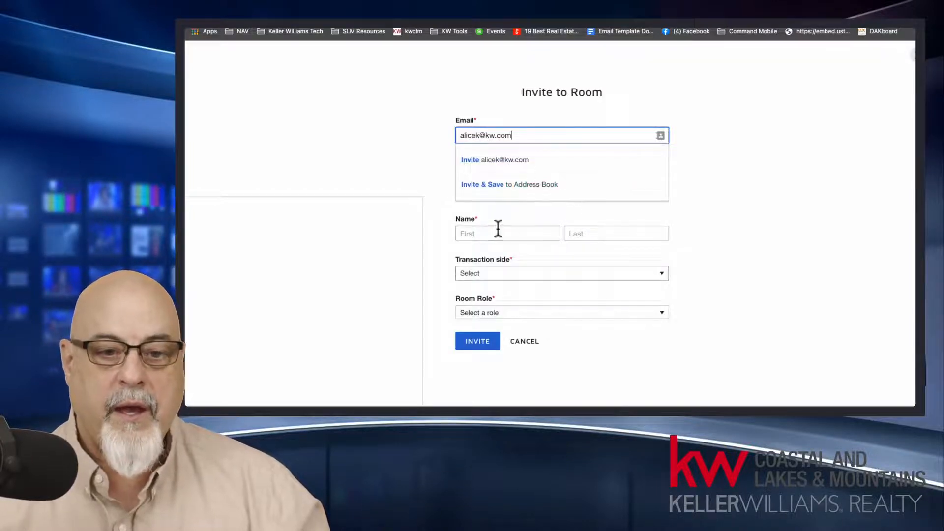
Step: Enter the fellow agent's e-mail address in the invitation and pick the matching contact to fill in the name
left_click(507, 163)
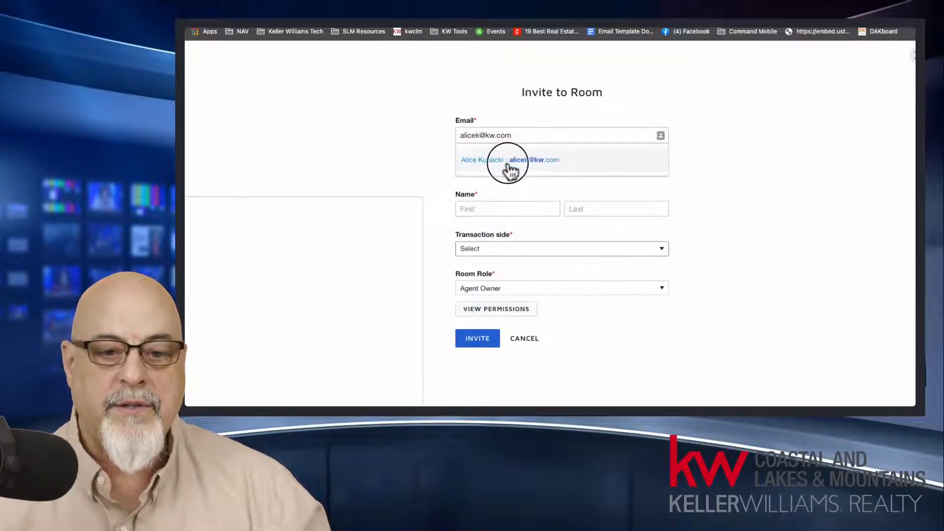
Step: Set the invitee's transaction side to List Side, keep the Agent Owner room role and send the invitation
left_click(514, 207)
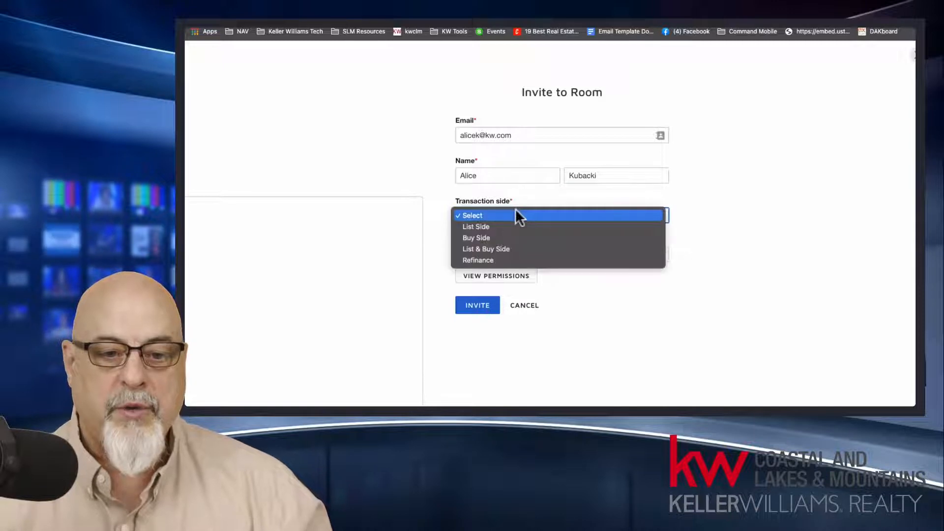
left_click(504, 225)
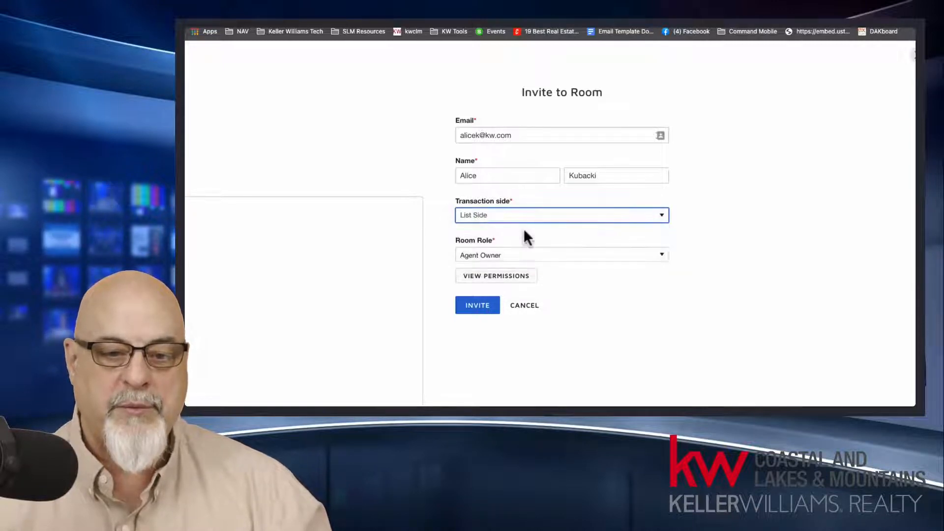
left_click(506, 255)
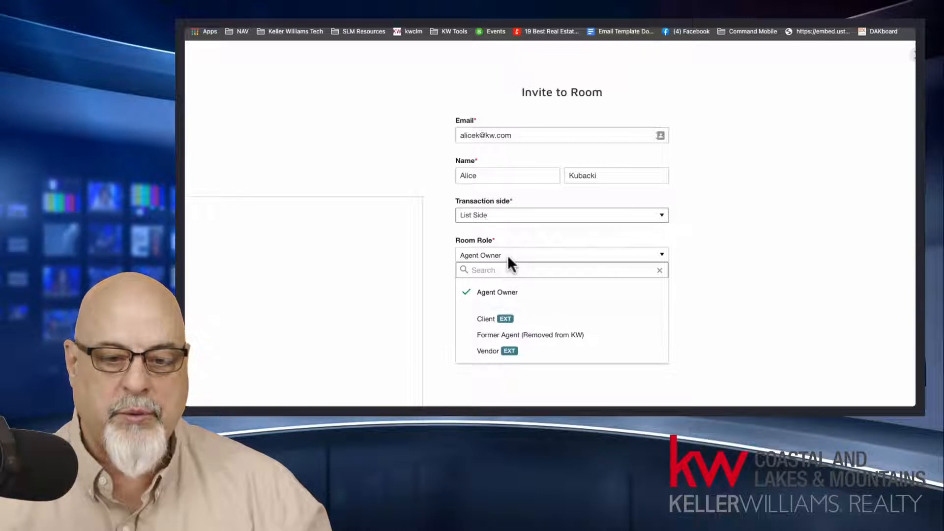
left_click(777, 240)
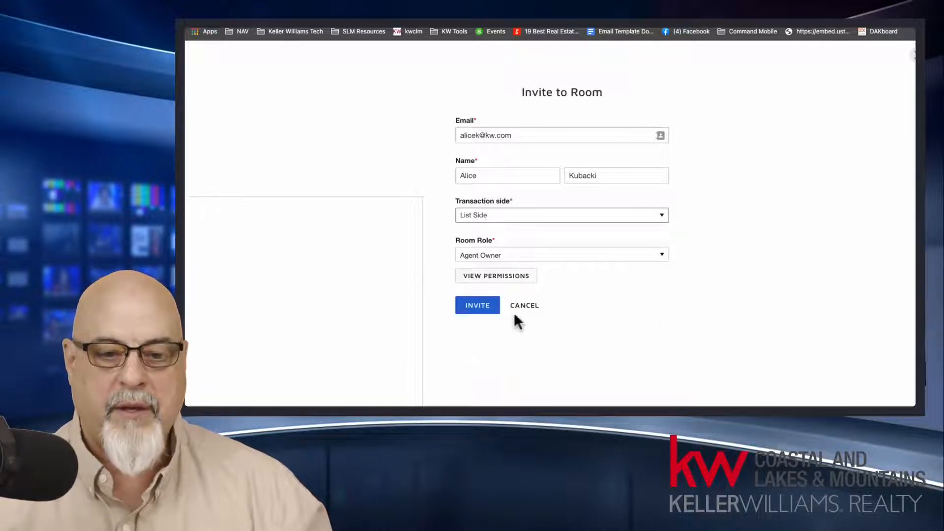
left_click(484, 308)
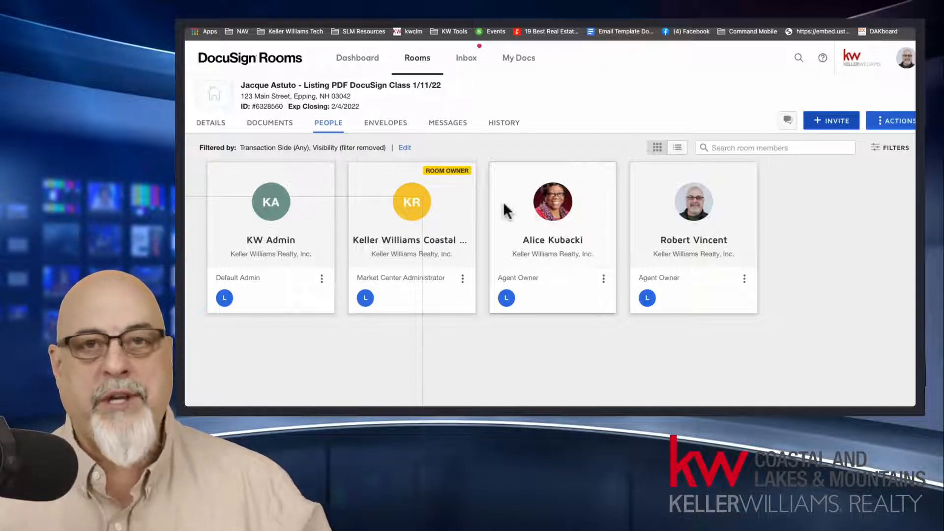
Step: Review the room's envelopes with their ownership filter choices alongside the room's people, including the invited agent
left_click(385, 124)
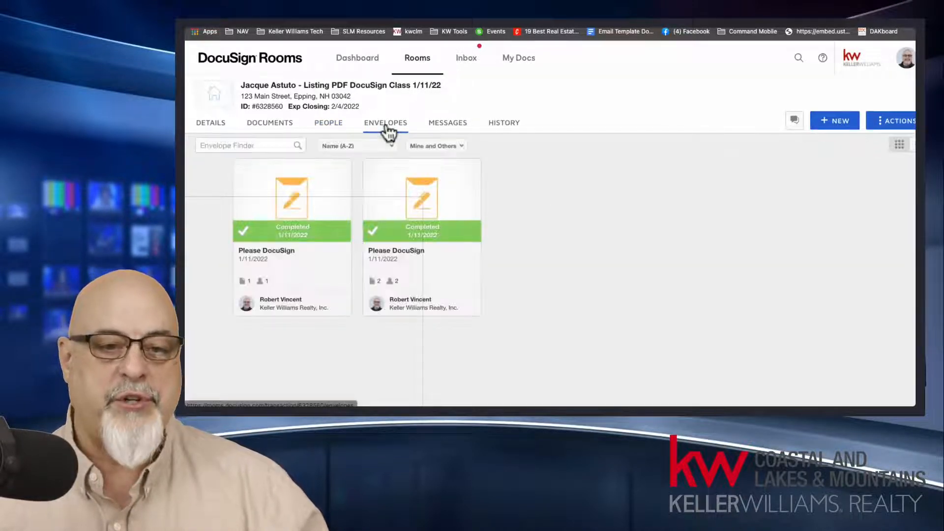
left_click(438, 146)
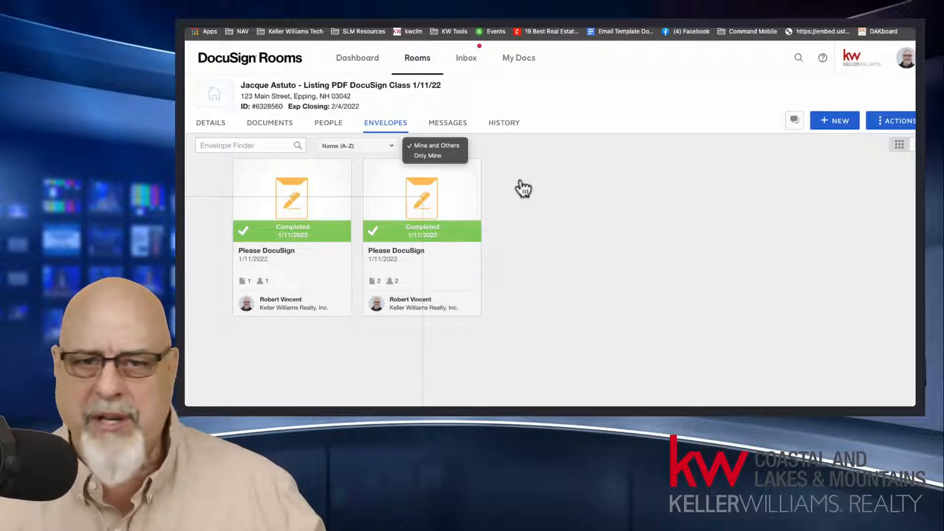
left_click(337, 133)
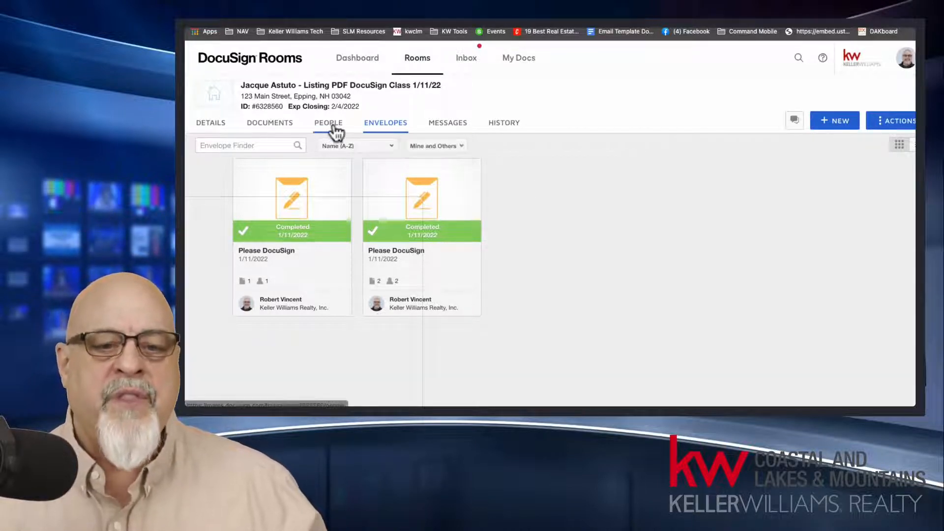
left_click(323, 130)
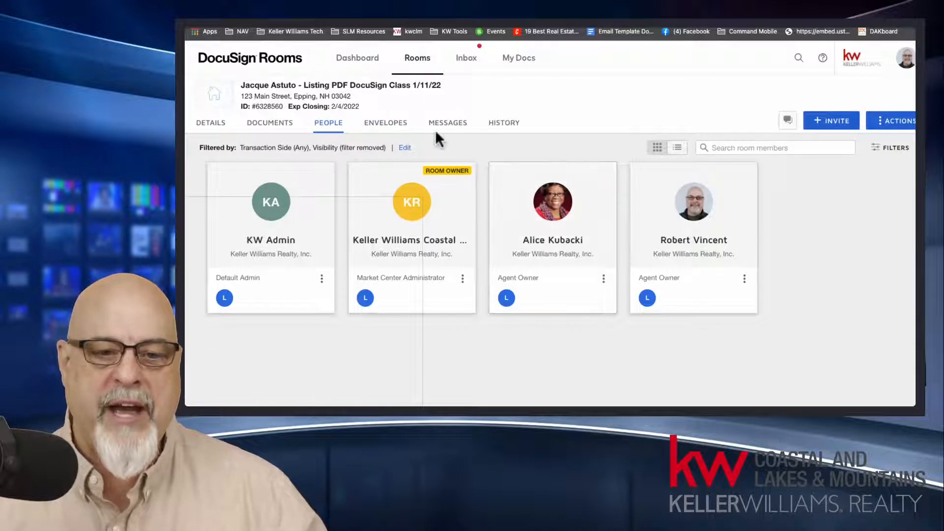
left_click(390, 122)
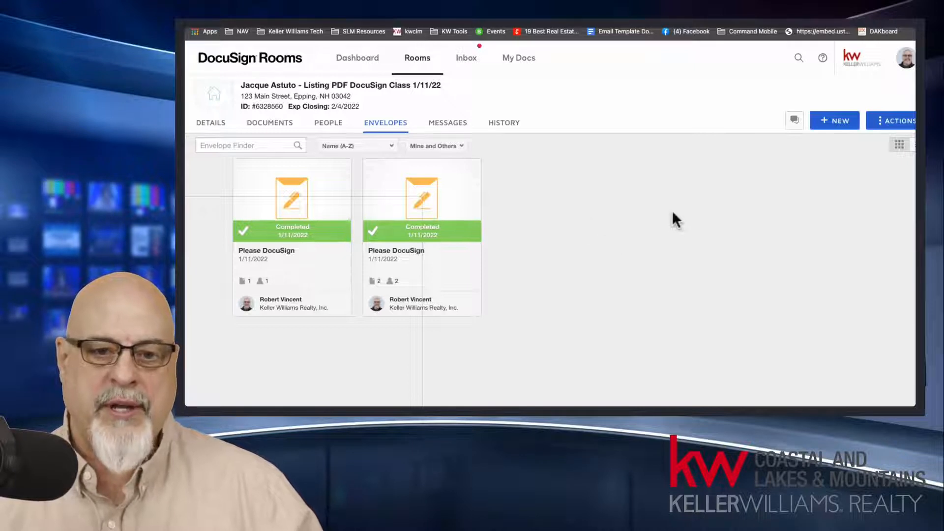
left_click(338, 127)
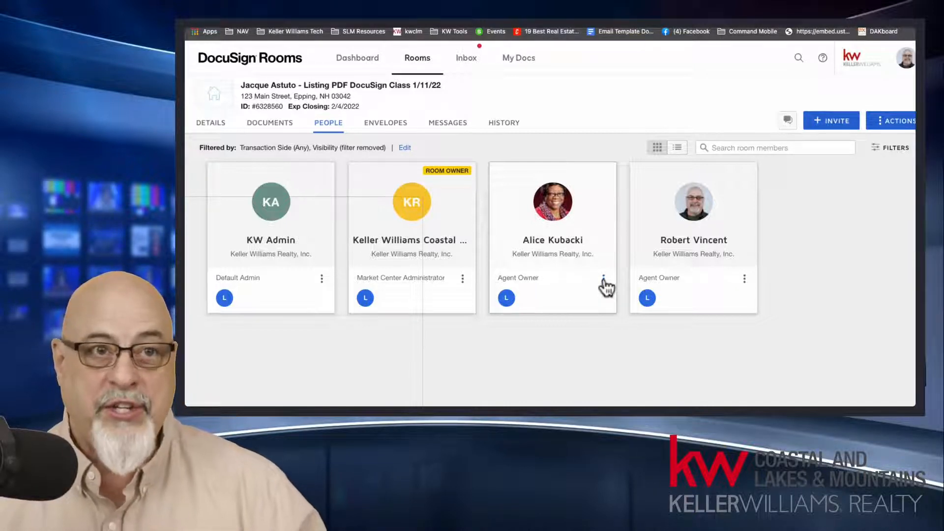
Step: Log out of DocuSign Rooms from the account profile
left_click(822, 243)
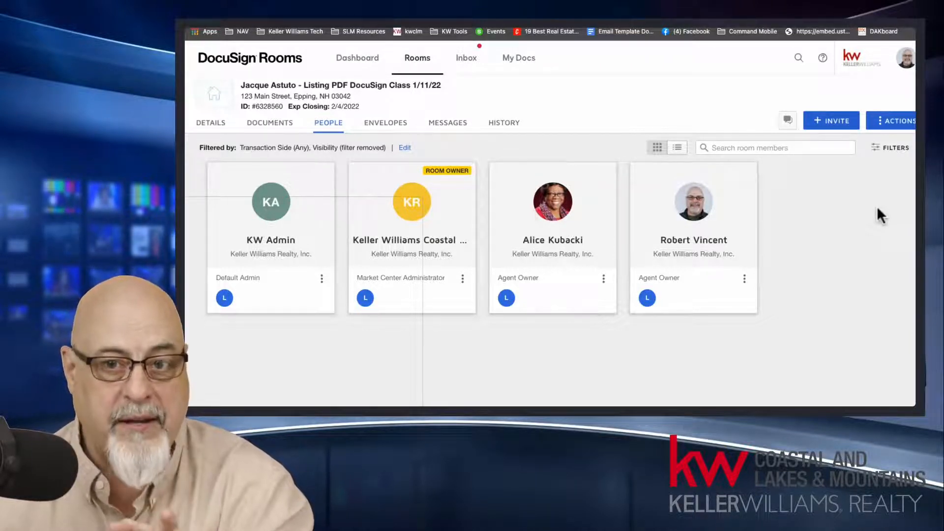
left_click(907, 61)
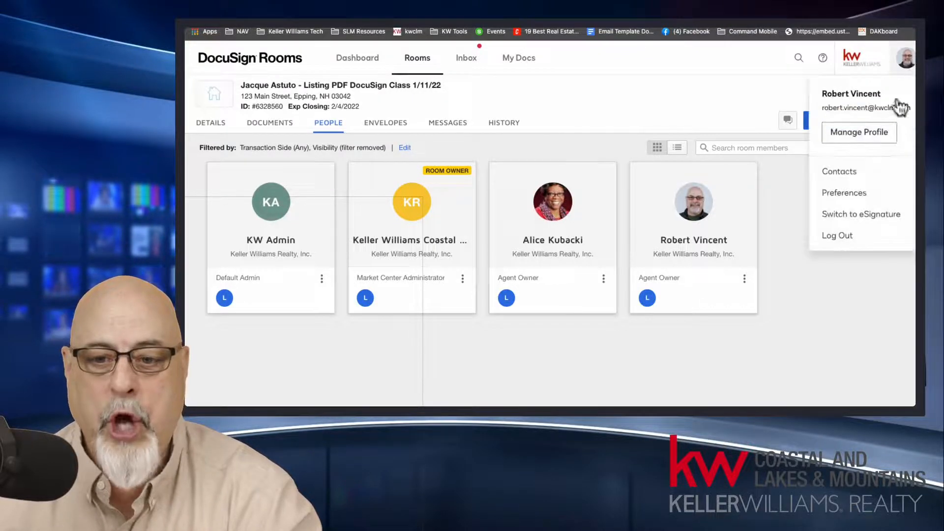
left_click(860, 237)
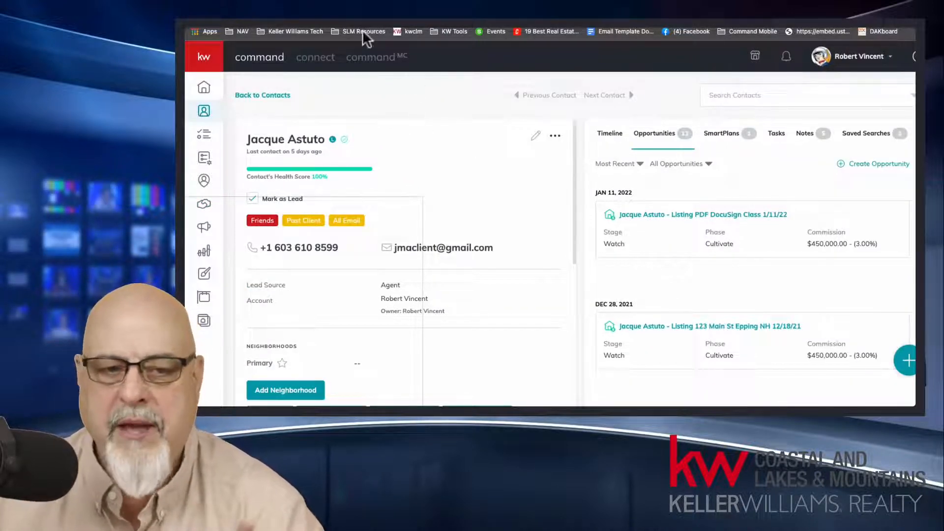
Step: Open the docusign.com website in a new browser tab
key("super+t")
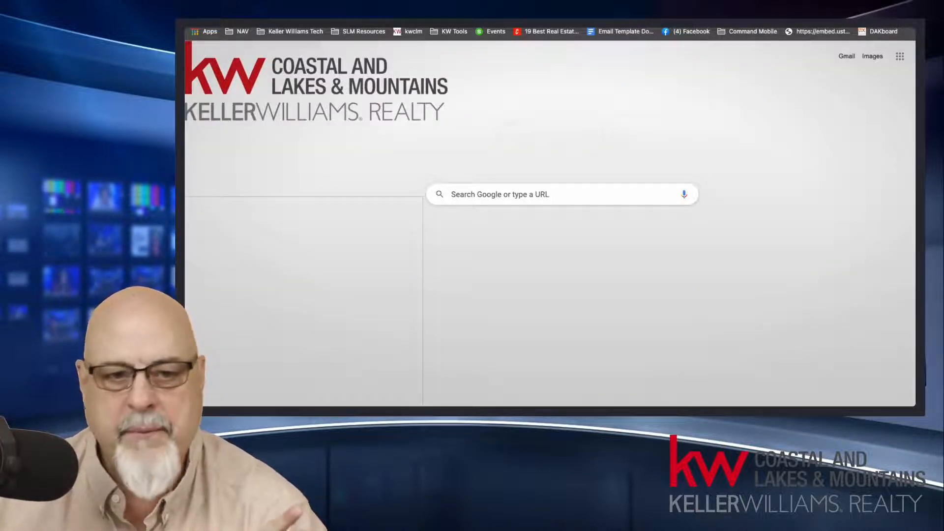
type("do")
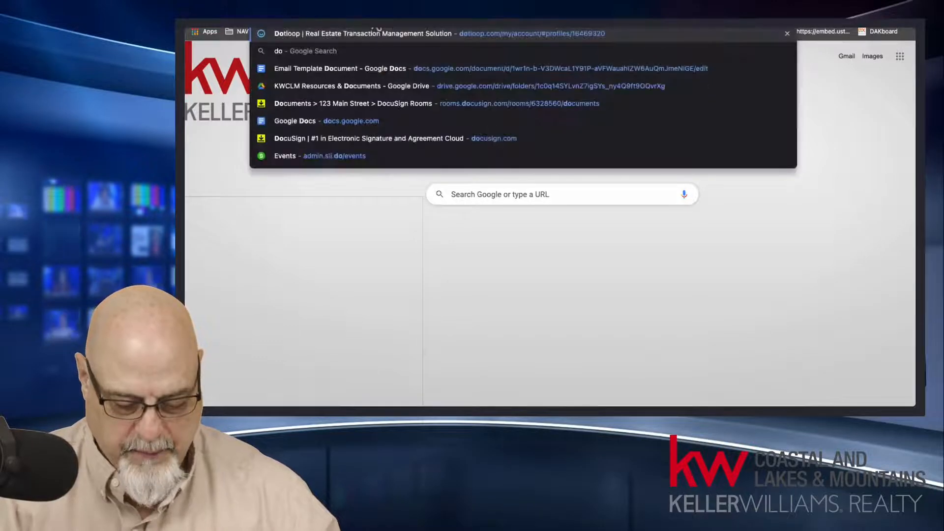
type("cusign.com")
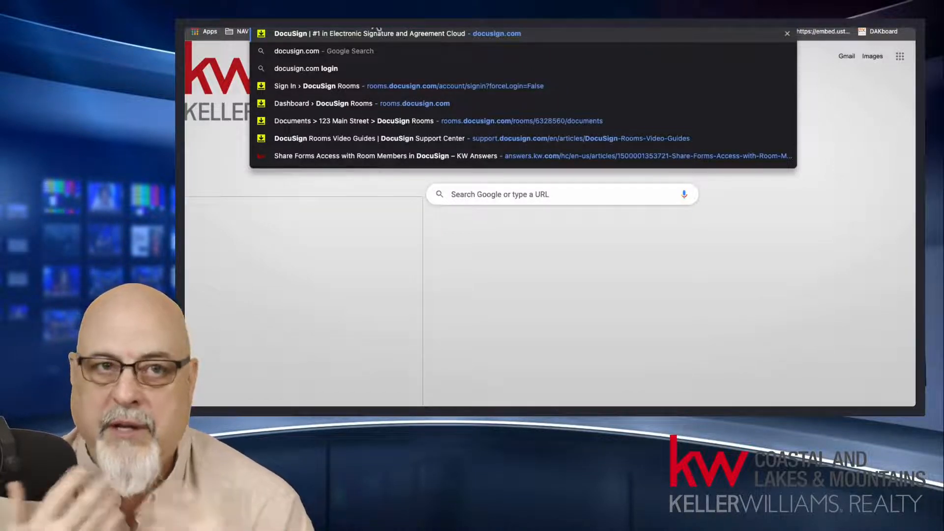
key("Return")
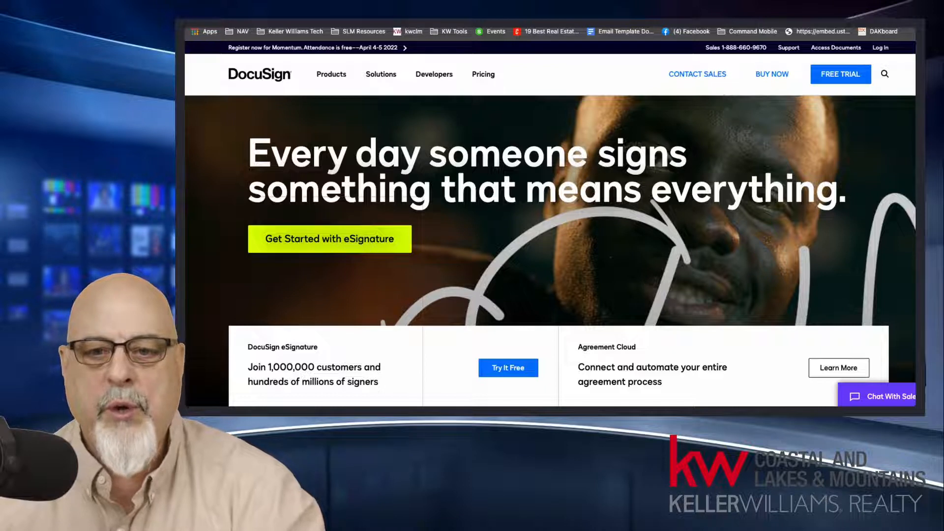
Step: Log in to DocuSign from its website with the prefilled account e-mail and saved password
left_click(889, 48)
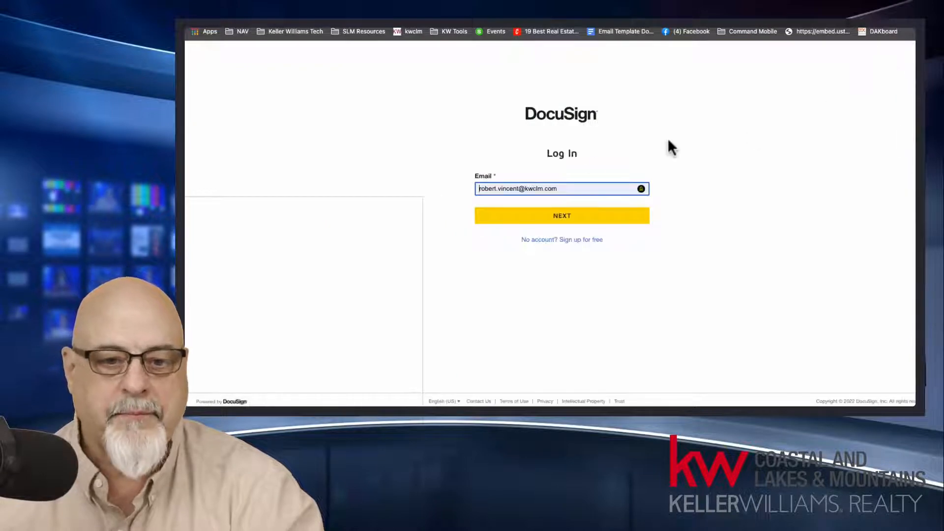
left_click(556, 218)
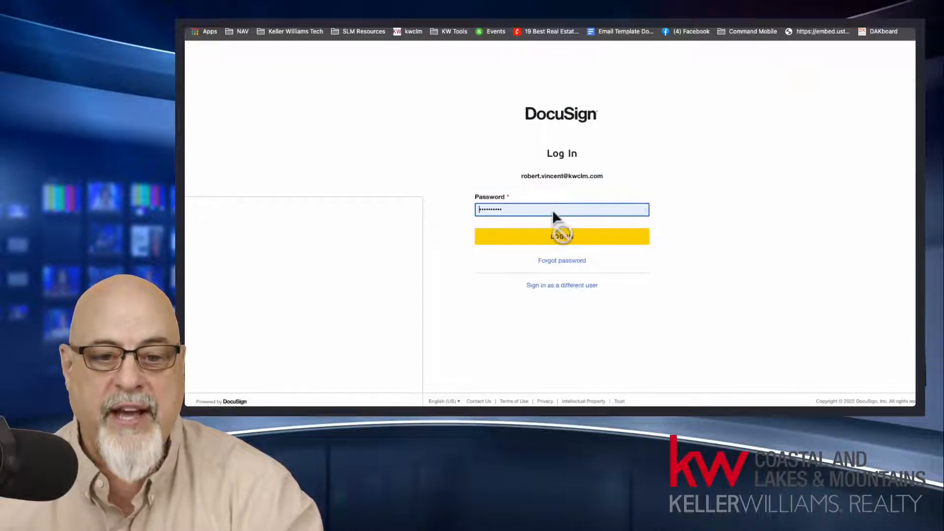
left_click(559, 241)
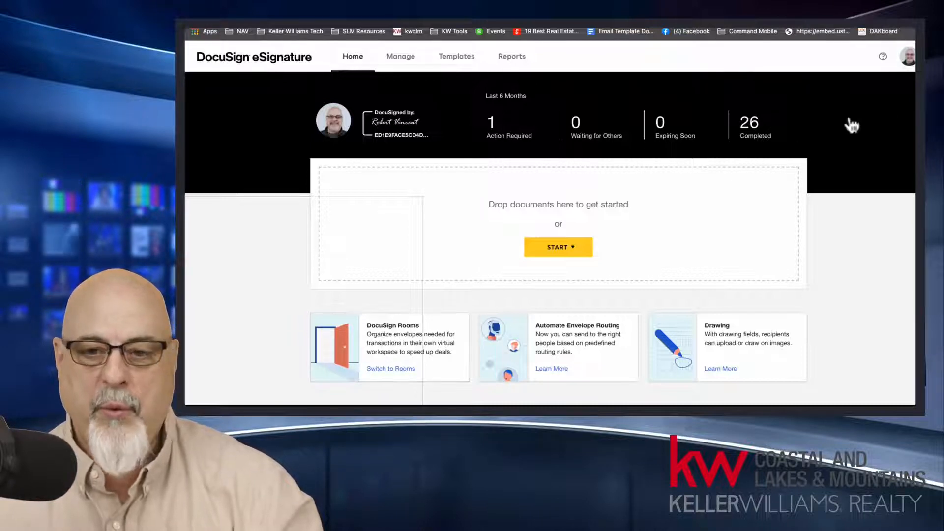
Step: Log out of DocuSign eSignature from the account profile
left_click(907, 60)
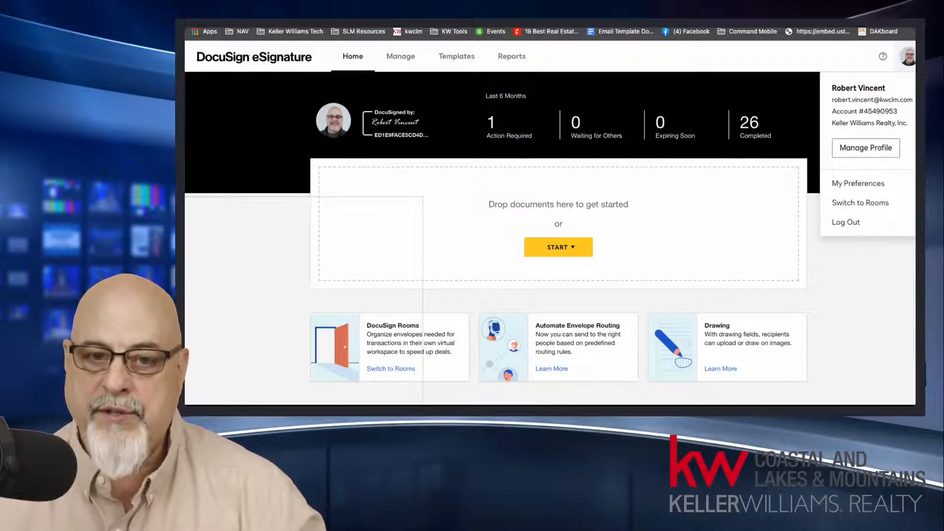
left_click(861, 222)
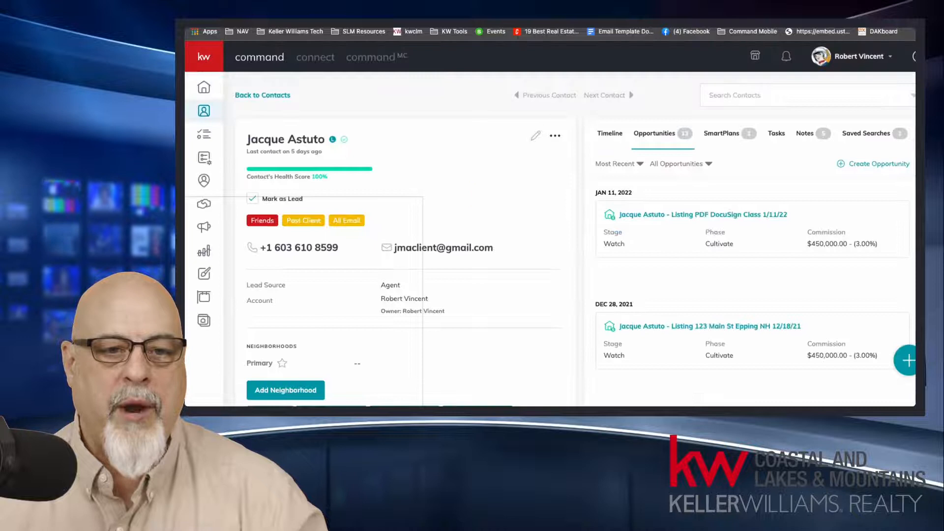
Step: Open rooms.docusign.com in a new browser tab and log in with the prefilled account e-mail and saved password
key("super+t")
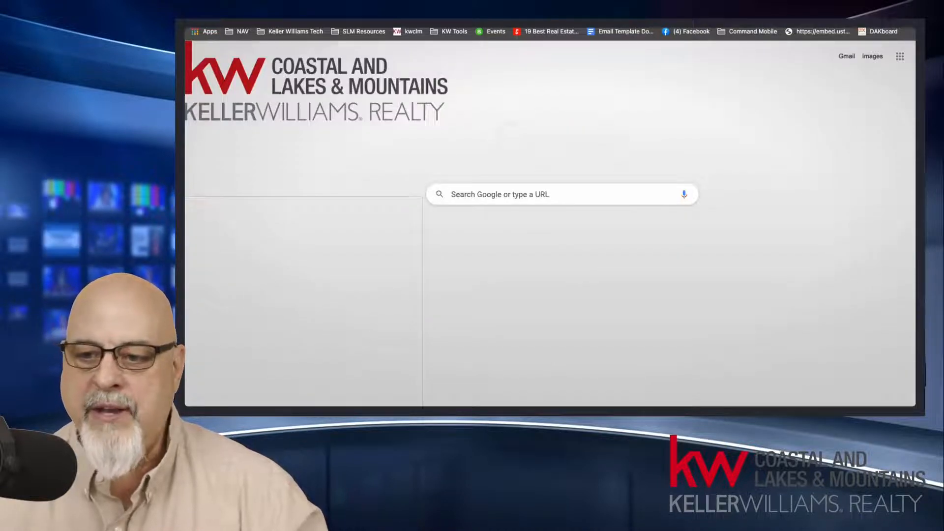
left_click(388, 28)
type("rooms.")
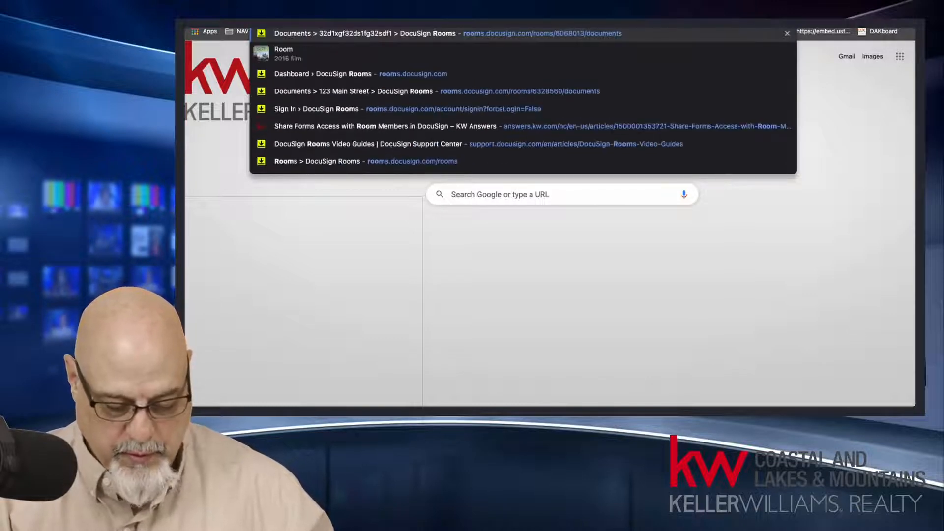
type("docus")
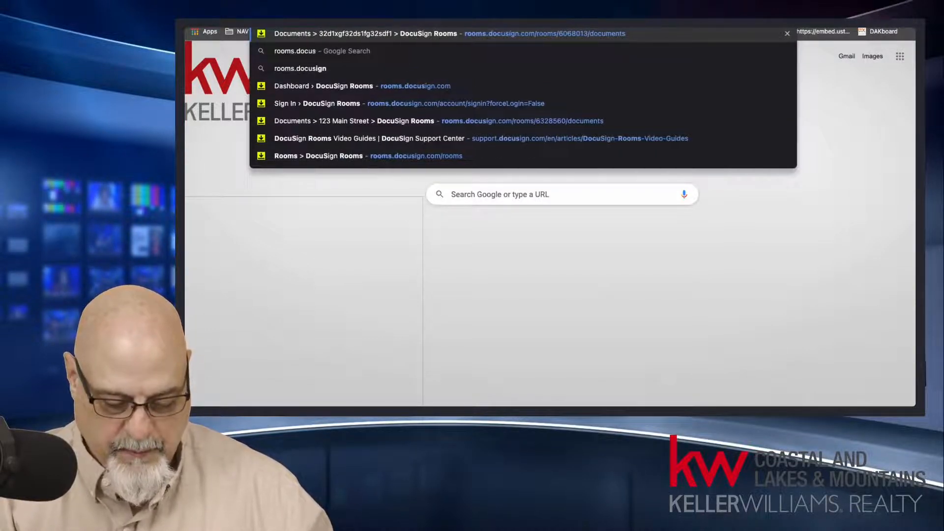
type("ign.com")
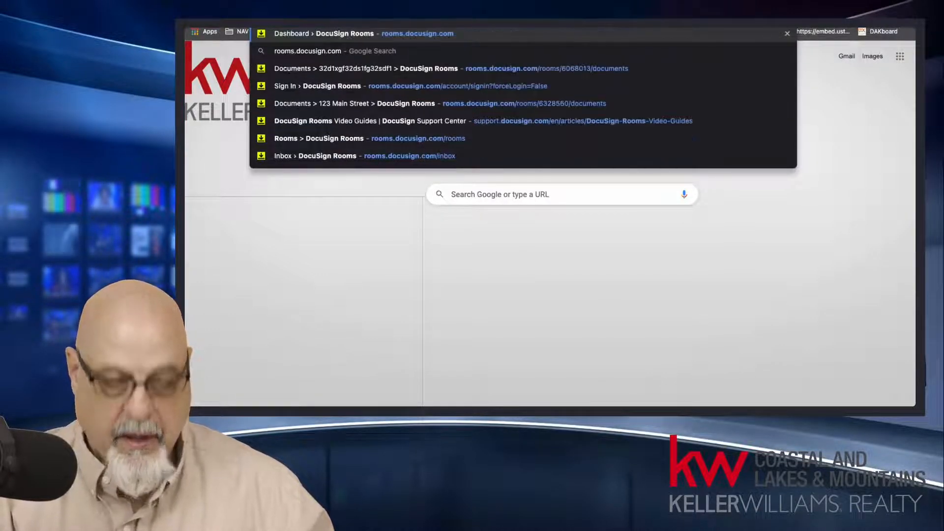
key("Return")
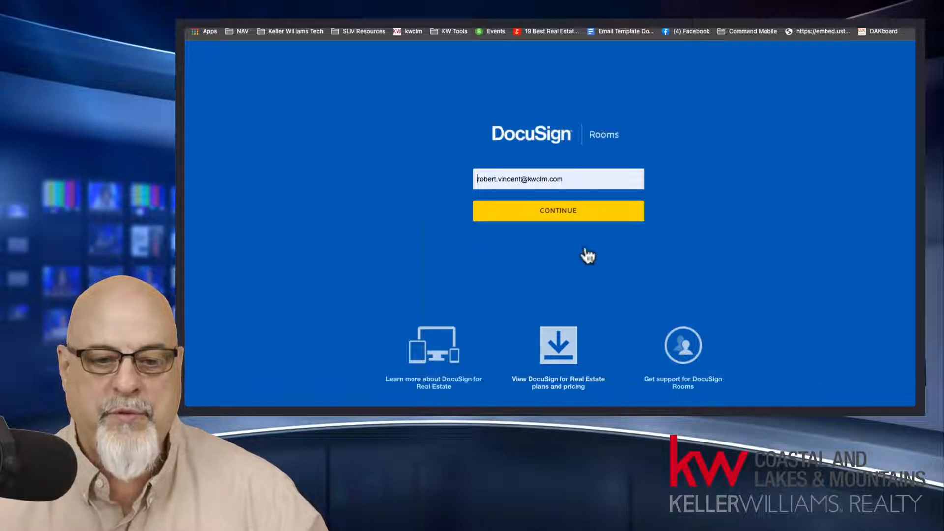
left_click(576, 219)
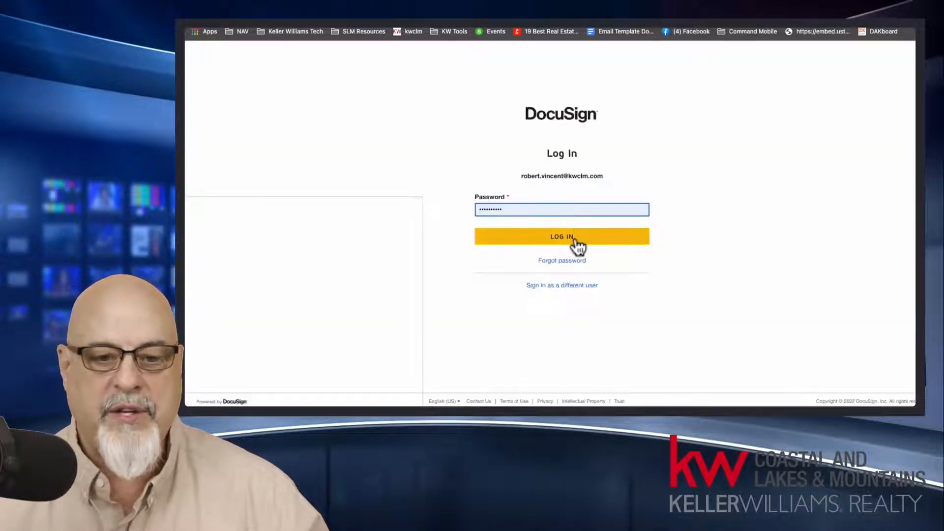
left_click(575, 239)
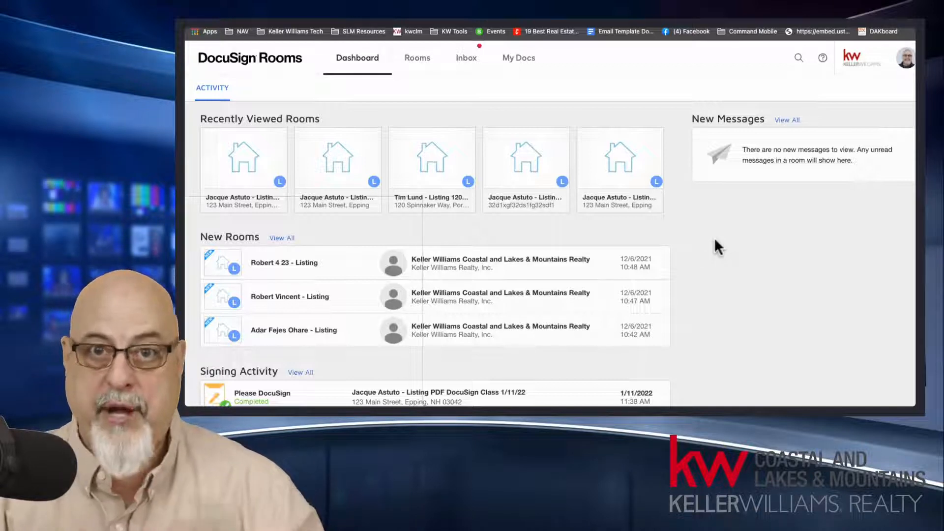
Step: Open the "Listing PDF DocuSign Class 1/11/22" room from the active rooms and show its envelopes
left_click(471, 67)
left_click(411, 62)
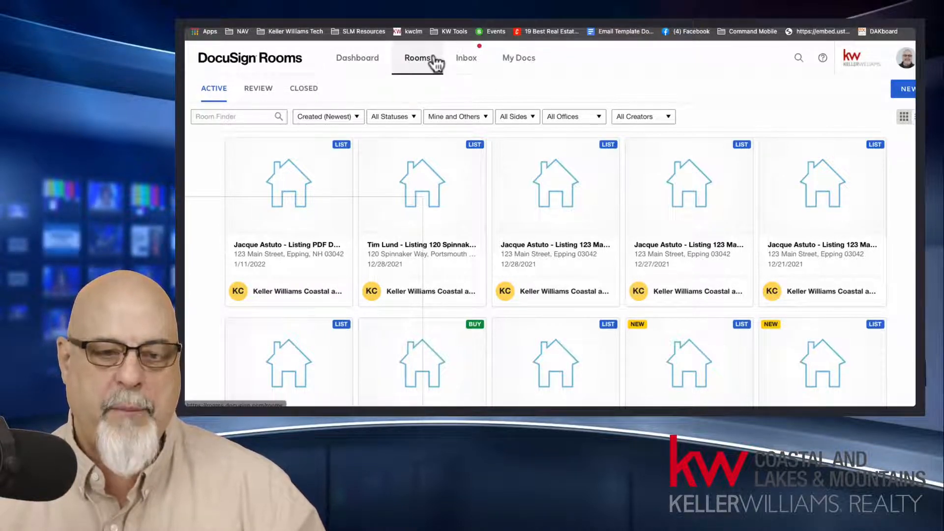
left_click(298, 210)
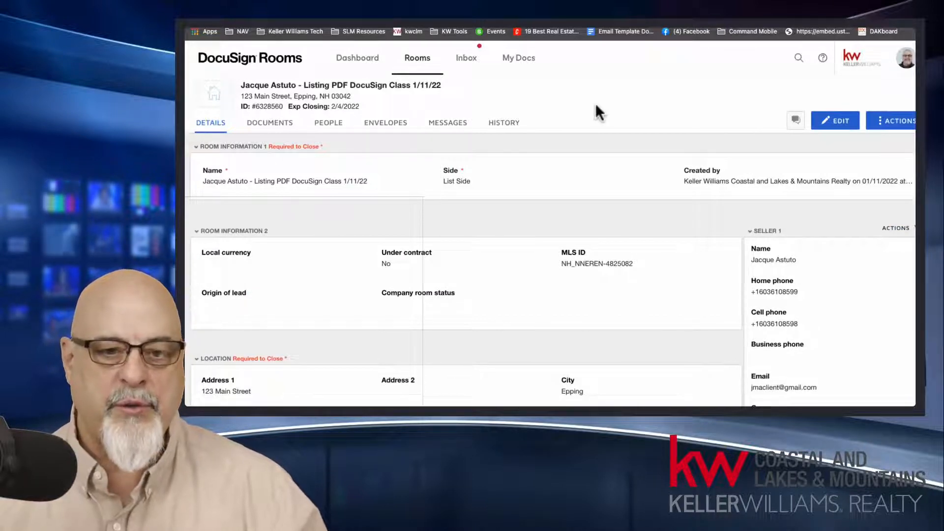
left_click(392, 132)
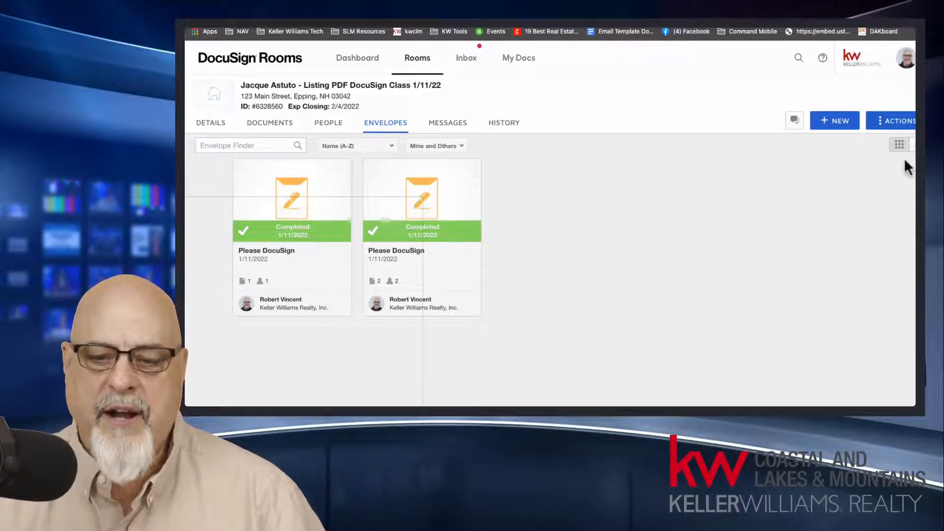
Step: Compare the grid and list views of the room's envelopes, examining their status, owner, modified date and contents
left_click(912, 144)
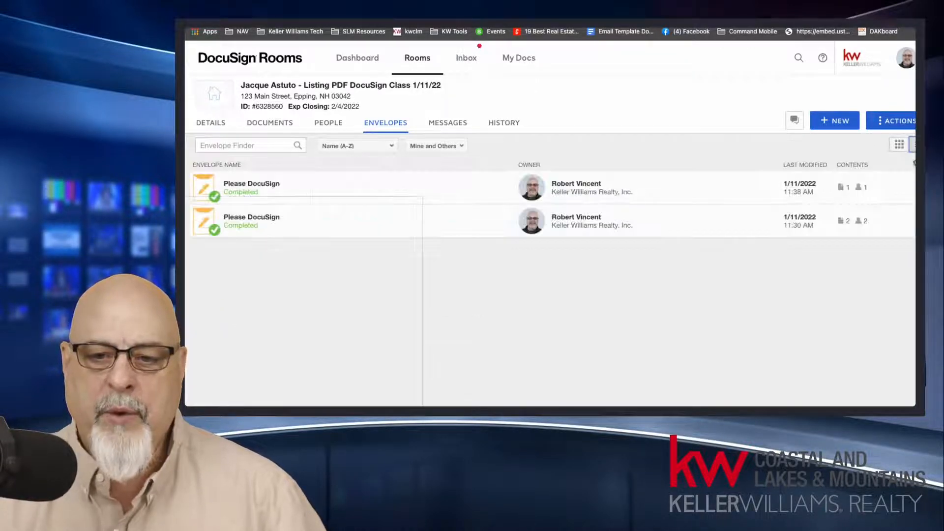
left_click(900, 144)
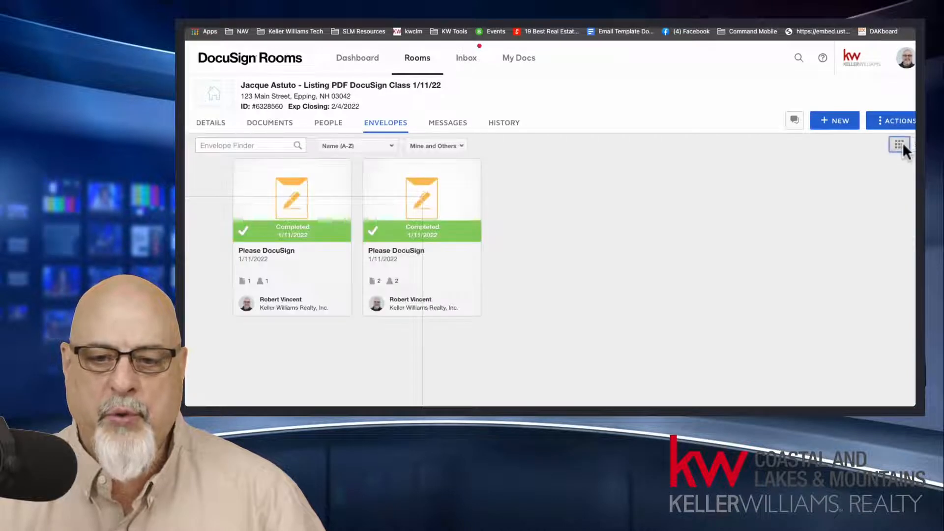
left_click(913, 146)
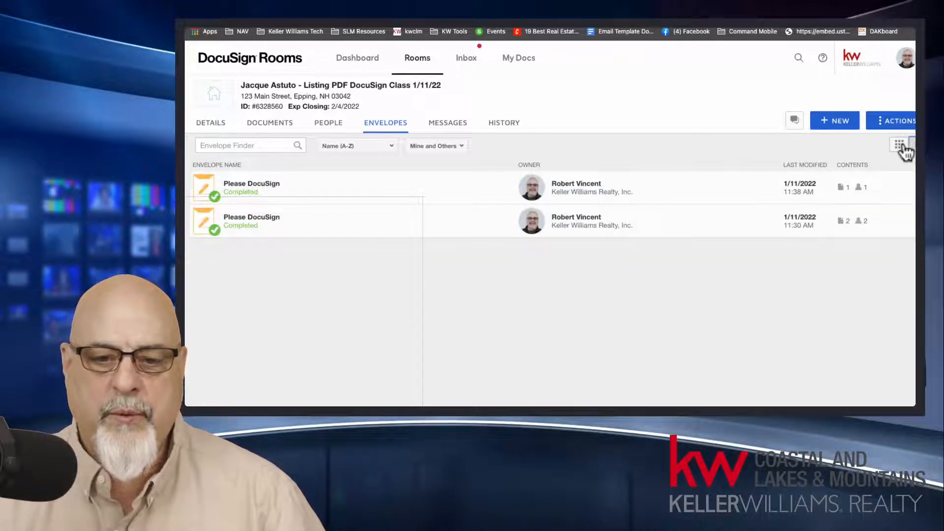
left_click(900, 143)
left_click(911, 146)
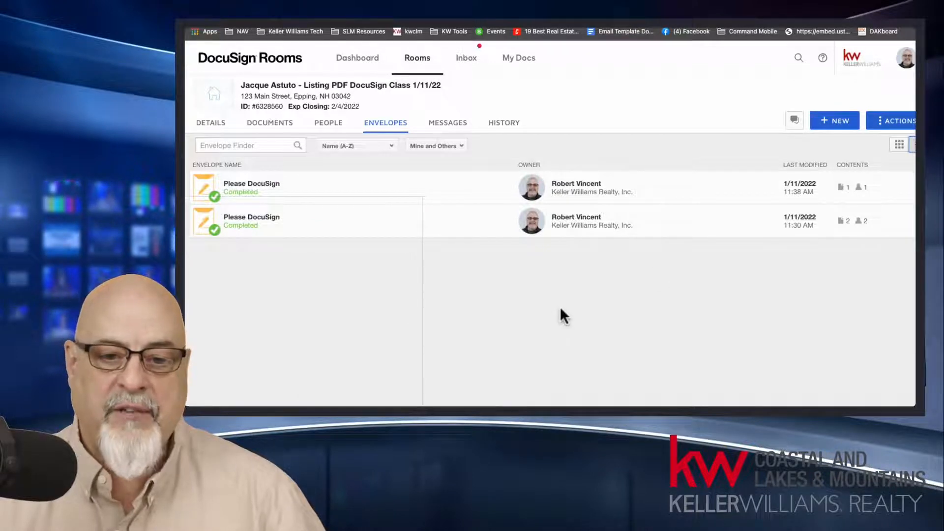
left_click(899, 144)
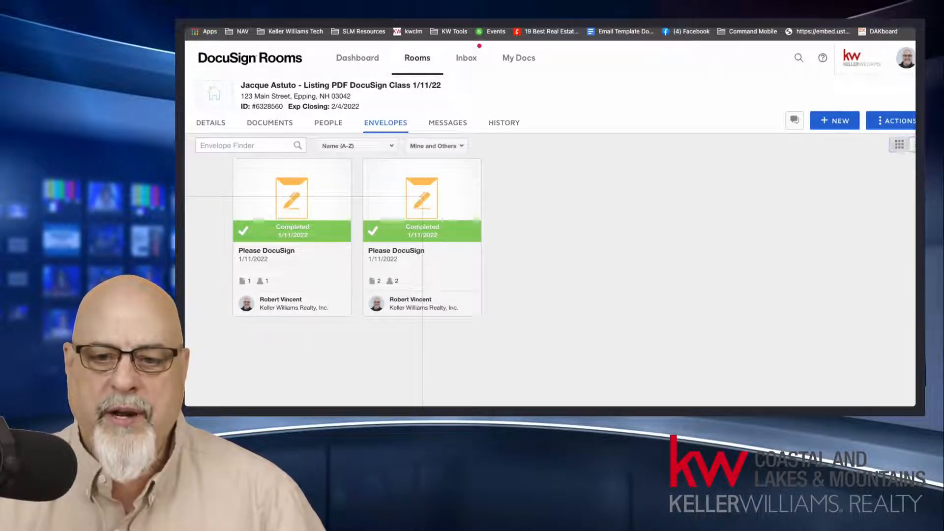
left_click(912, 145)
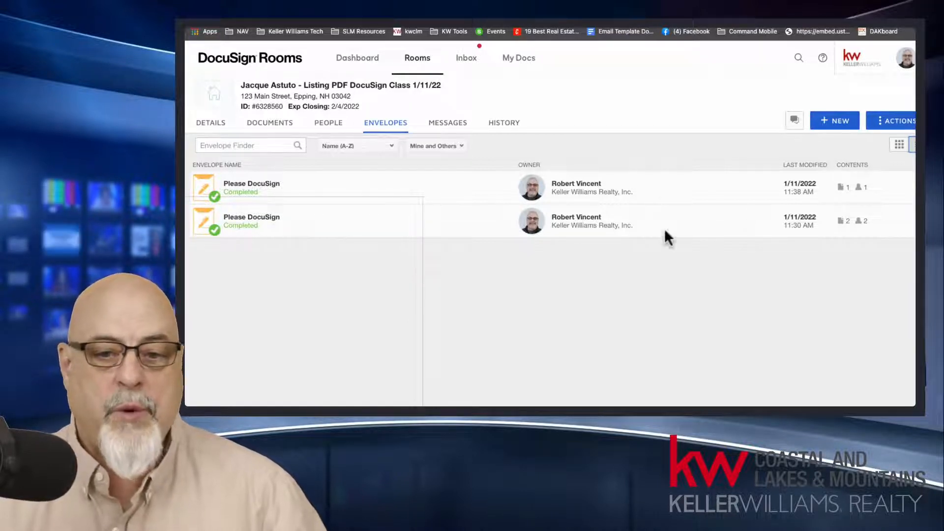
left_click(898, 144)
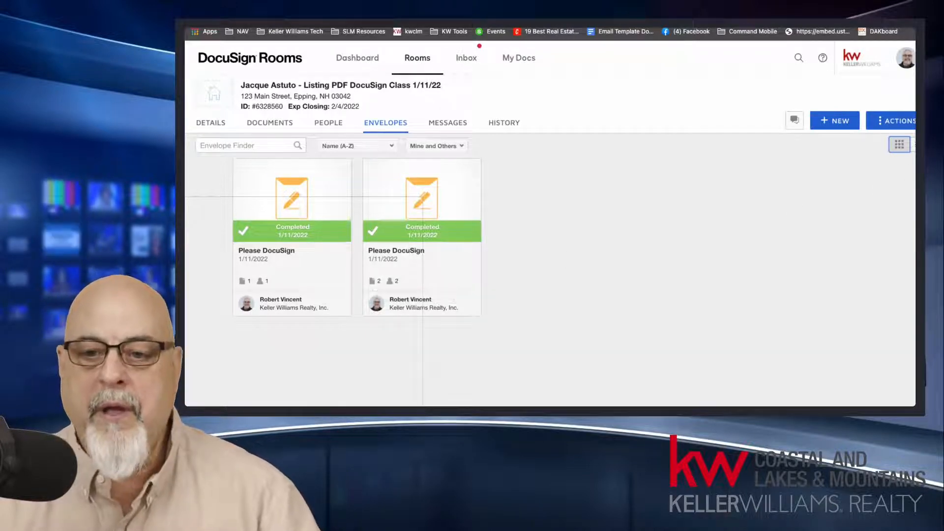
left_click(911, 144)
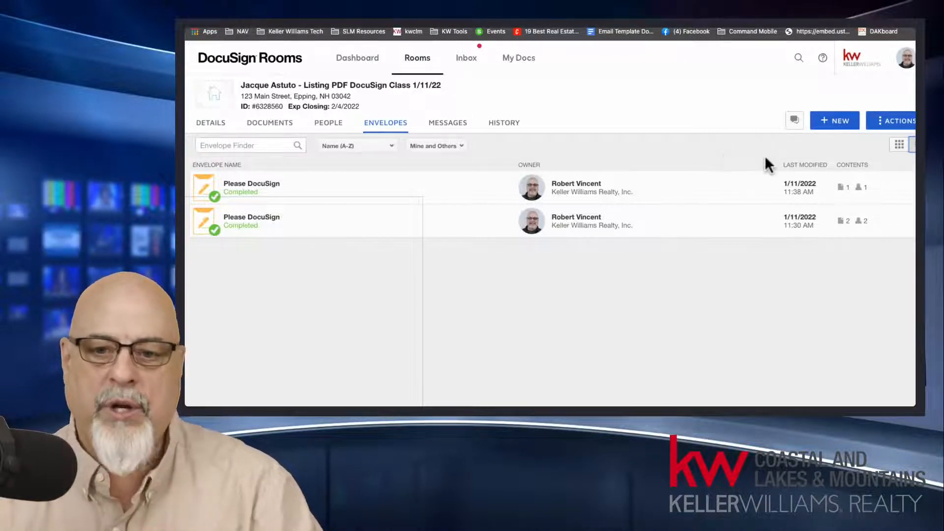
Step: Start a new message topic in the room, add the fellow agent as recipient and set the topic to "check P&S"
left_click(793, 124)
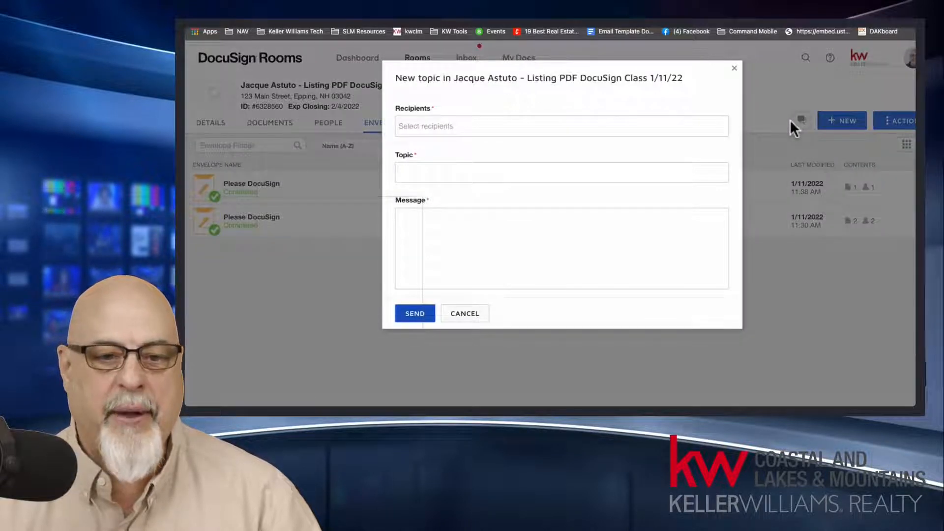
left_click(555, 123)
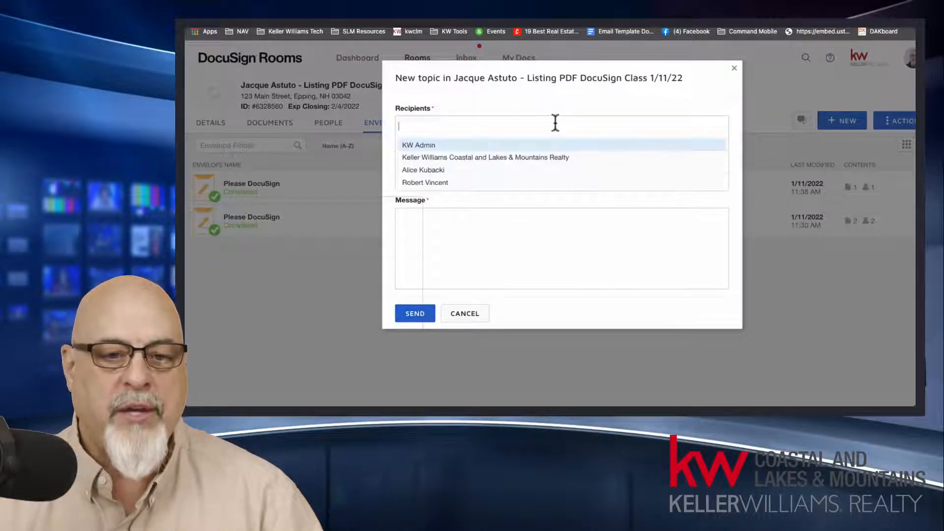
left_click(455, 171)
left_click(461, 172)
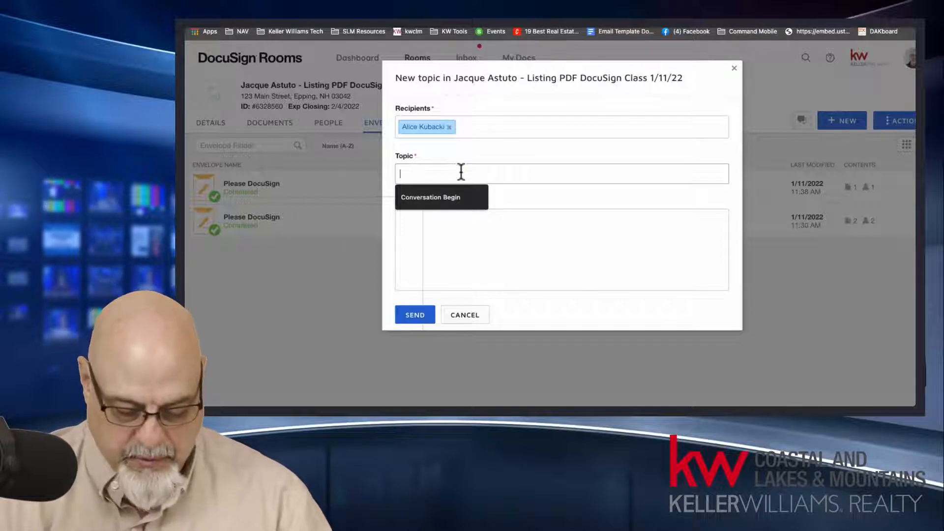
type("check")
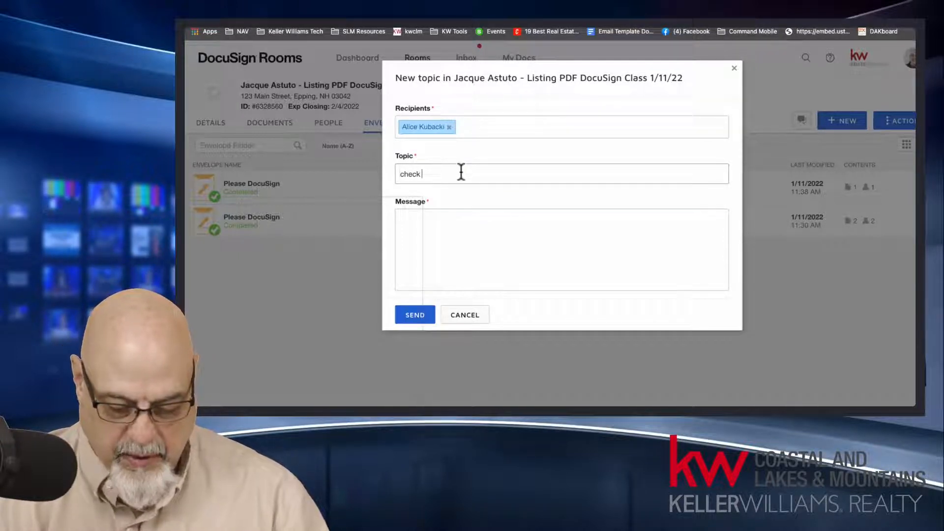
type(" P&S")
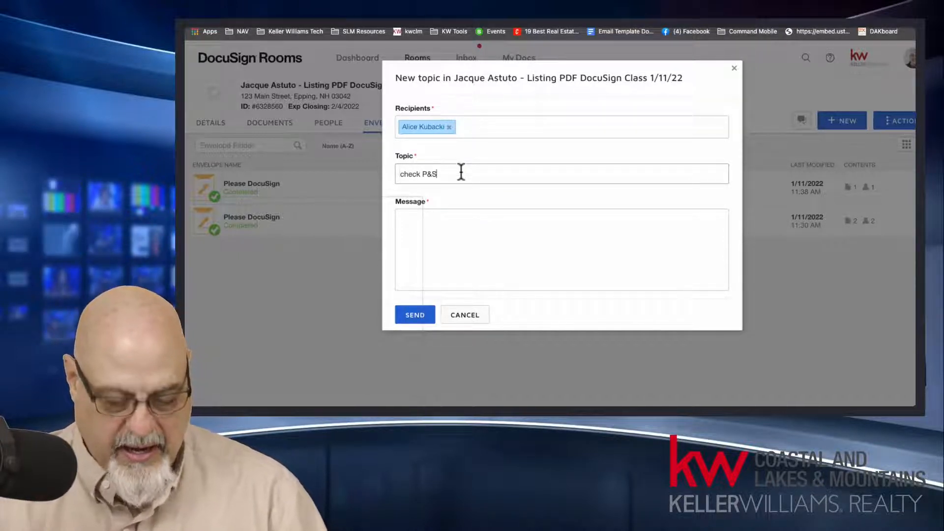
Step: Enter the placeholder text "fdgdsfg" as the message body and send it to the agent
left_click(447, 217)
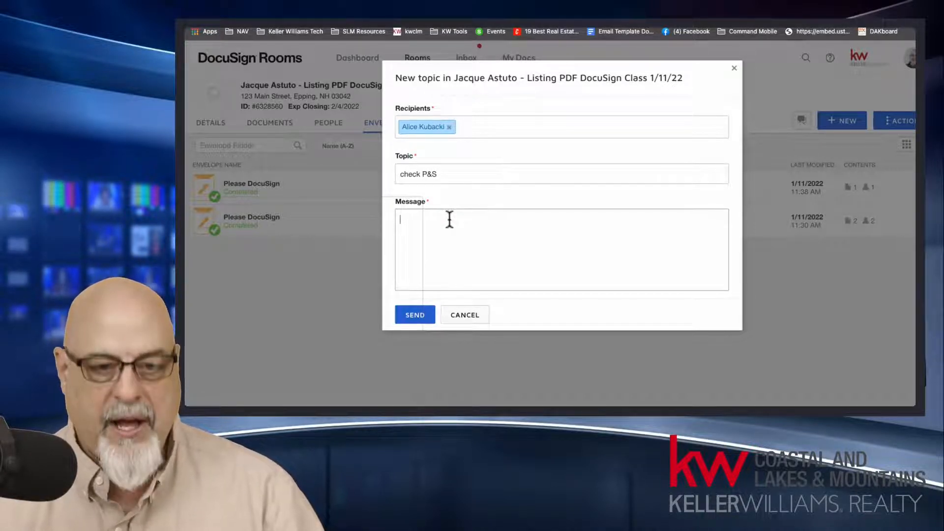
type("fdgdsfg")
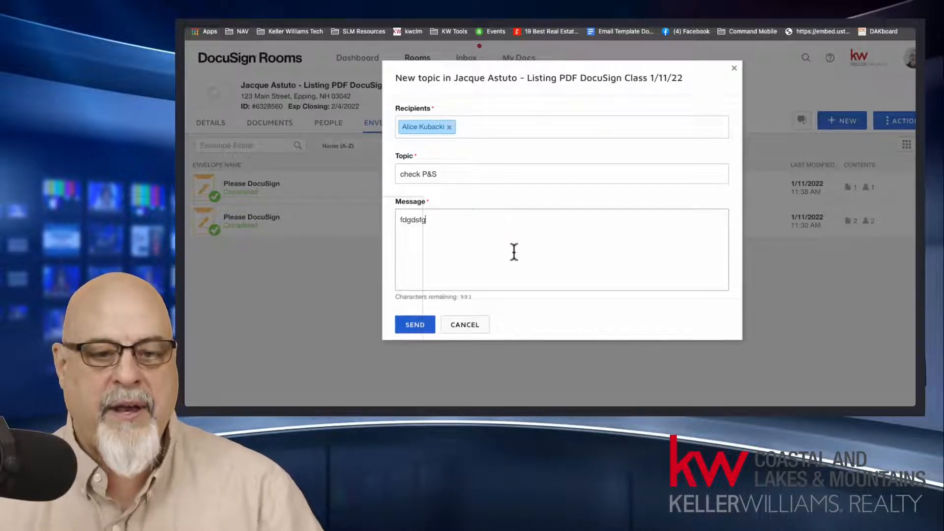
left_click(423, 327)
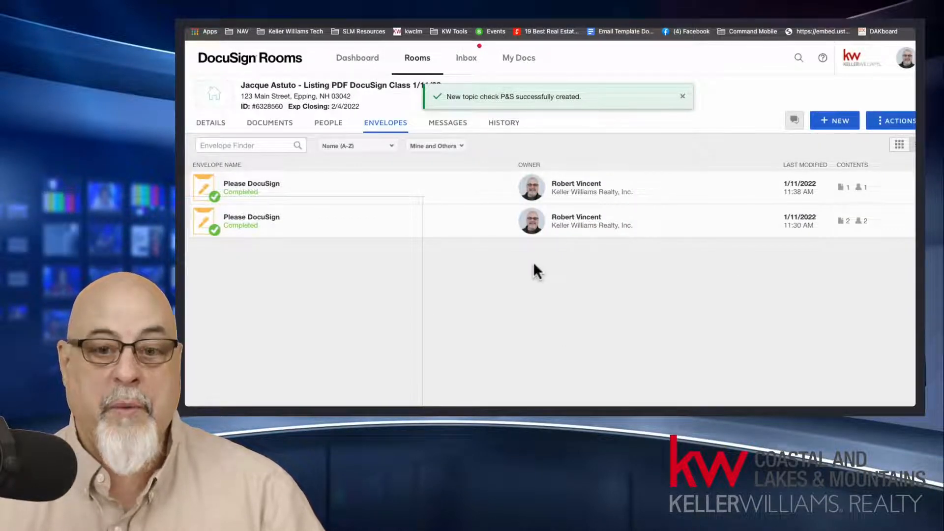
Step: Examine the recipients available for a new room message without sending one, and review the actions offered for the room
left_click(794, 119)
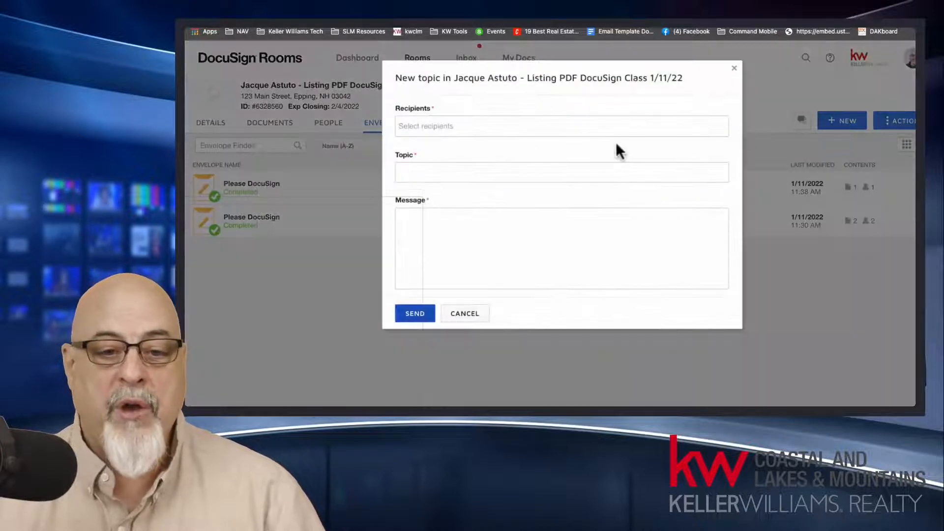
left_click(486, 127)
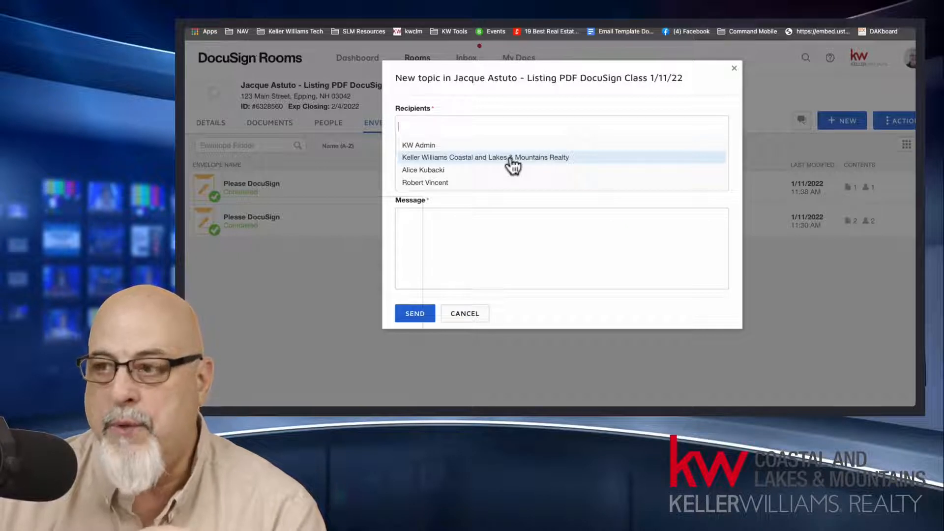
left_click(519, 85)
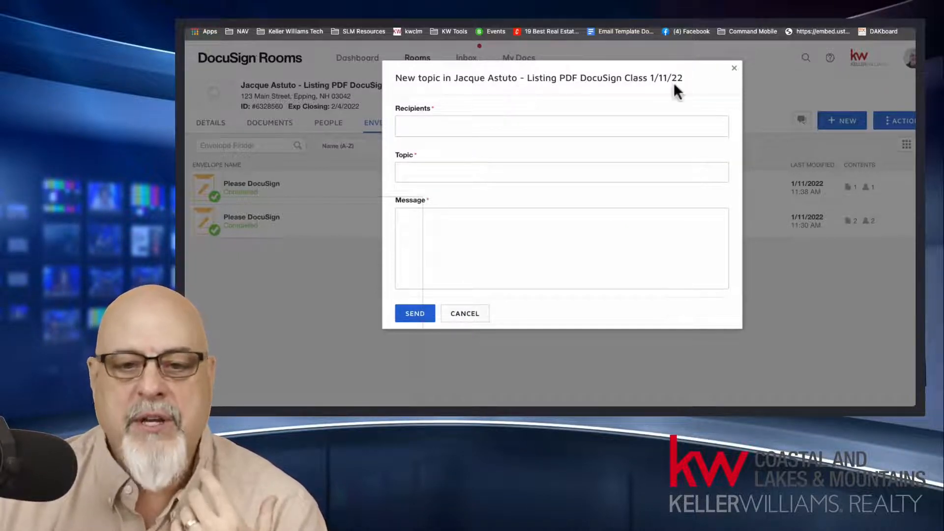
left_click(734, 68)
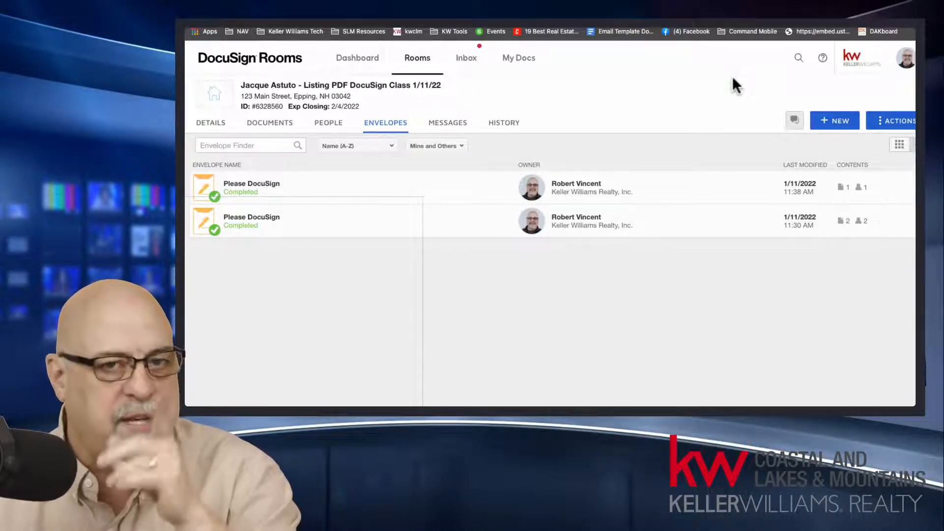
left_click(795, 120)
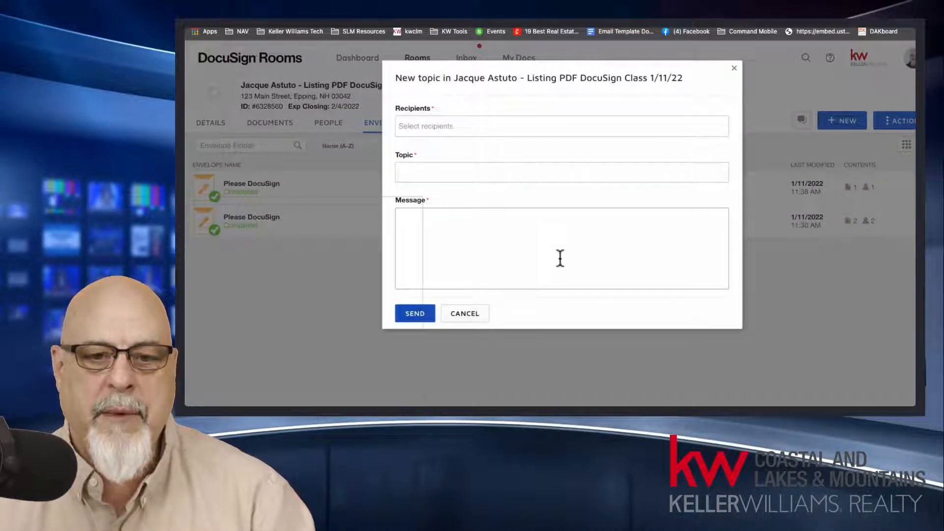
left_click(733, 69)
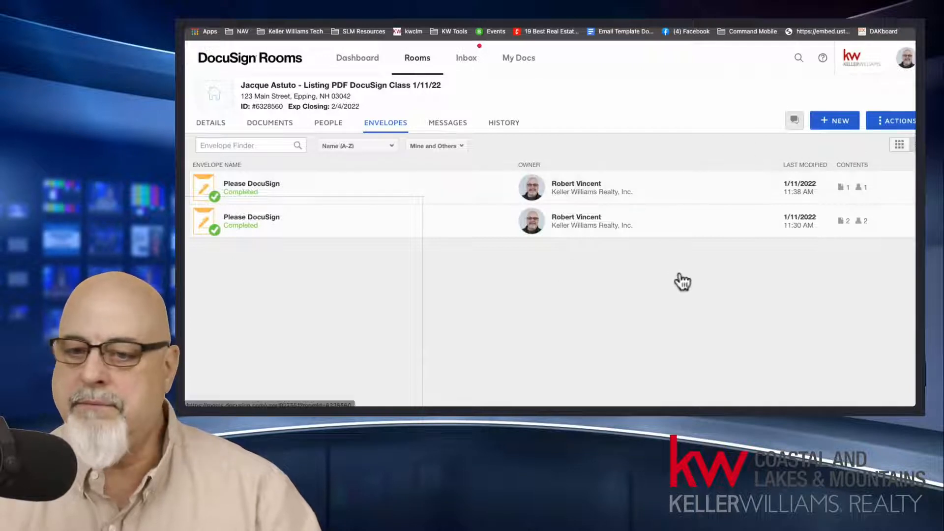
left_click(793, 120)
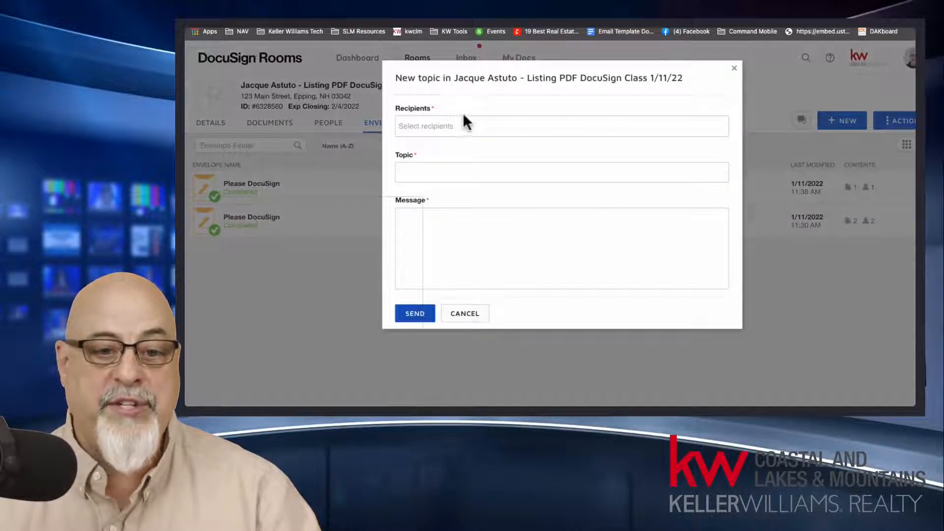
left_click(470, 126)
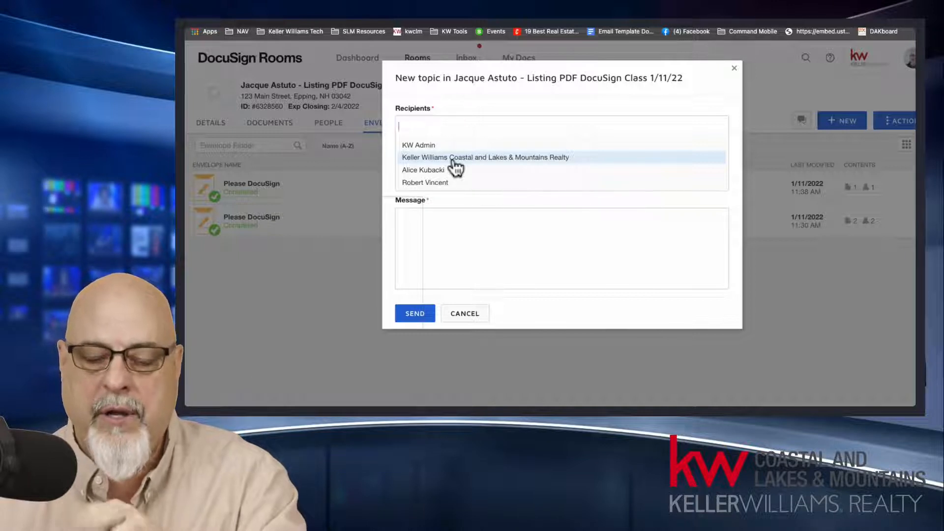
left_click(467, 312)
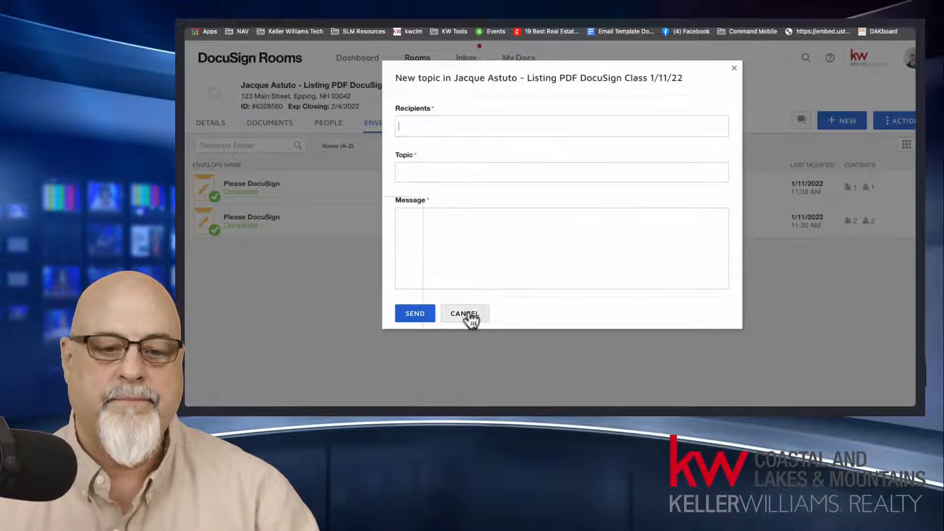
left_click(468, 317)
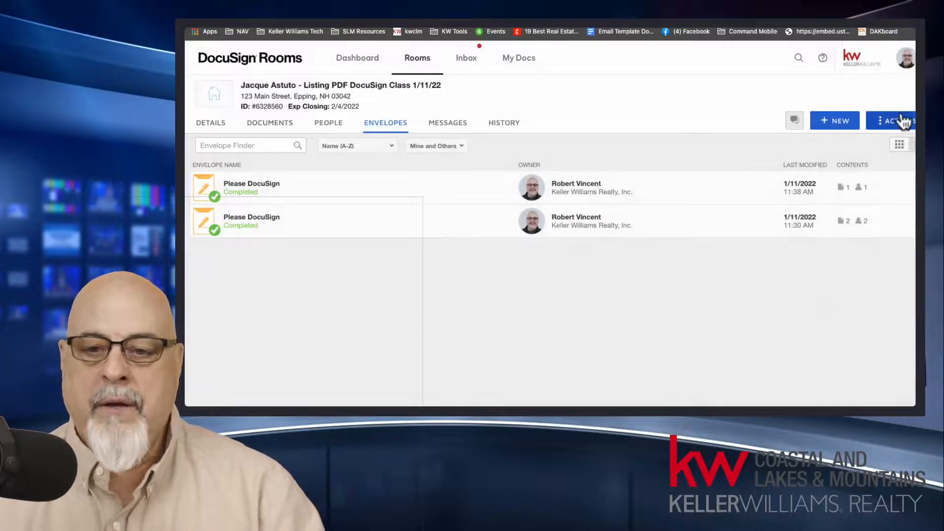
left_click(902, 121)
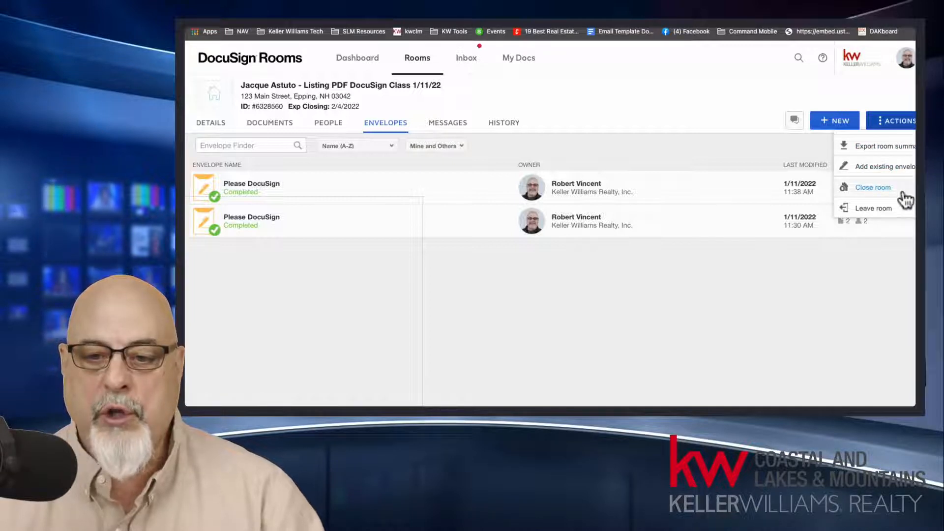
left_click(694, 94)
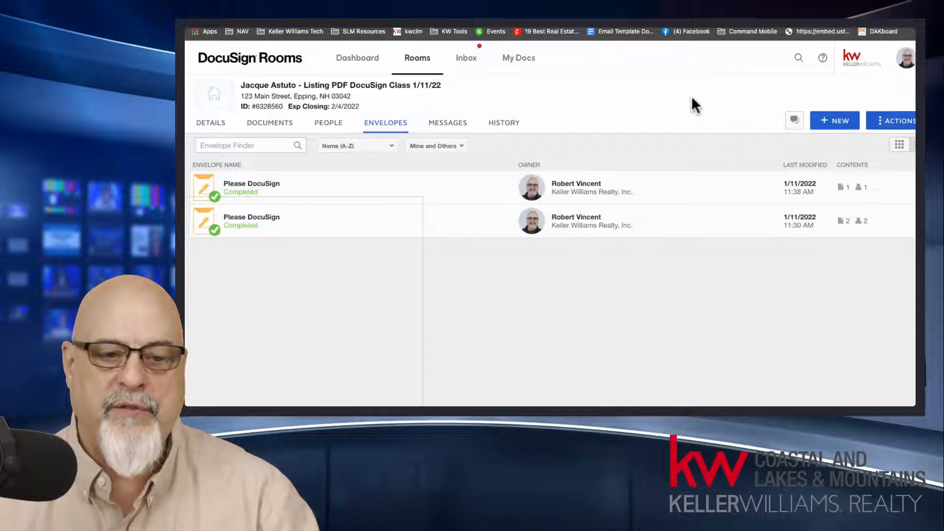
Step: Create a new envelope in the room and delete the empty draft
left_click(835, 126)
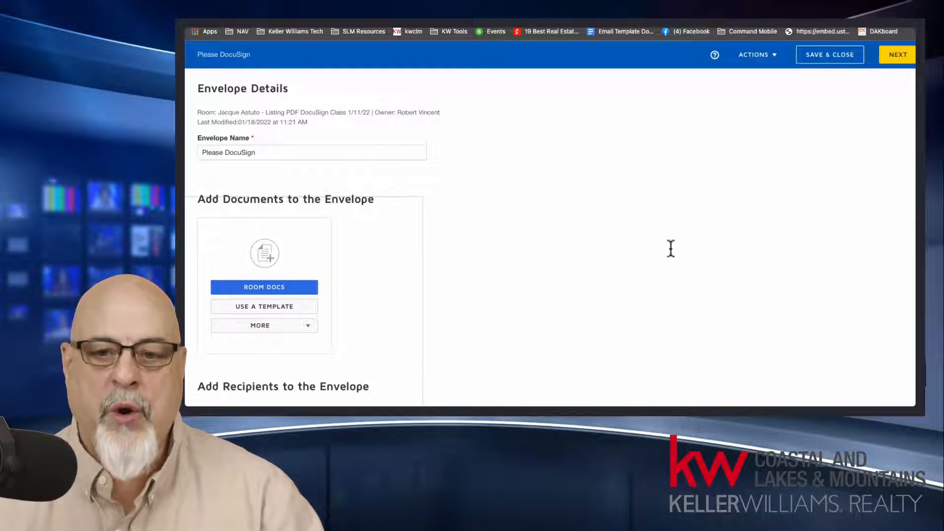
left_click(775, 56)
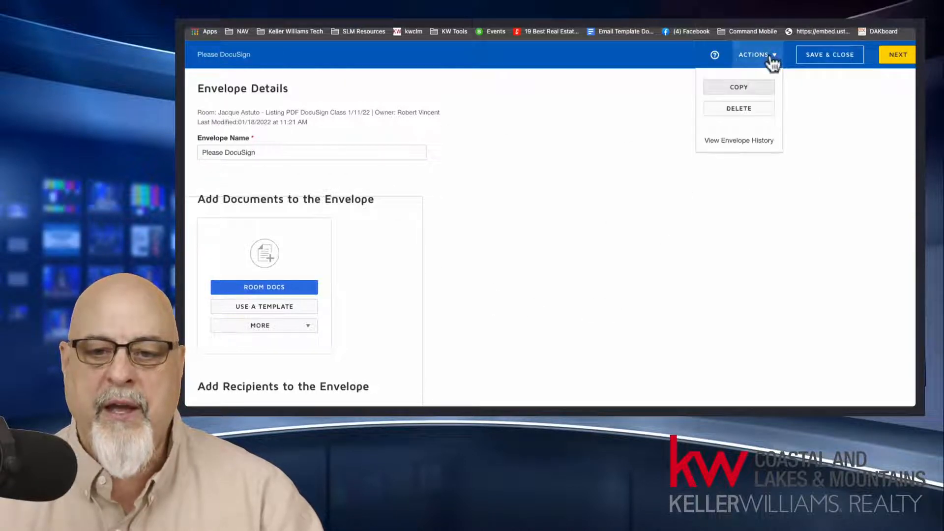
left_click(752, 108)
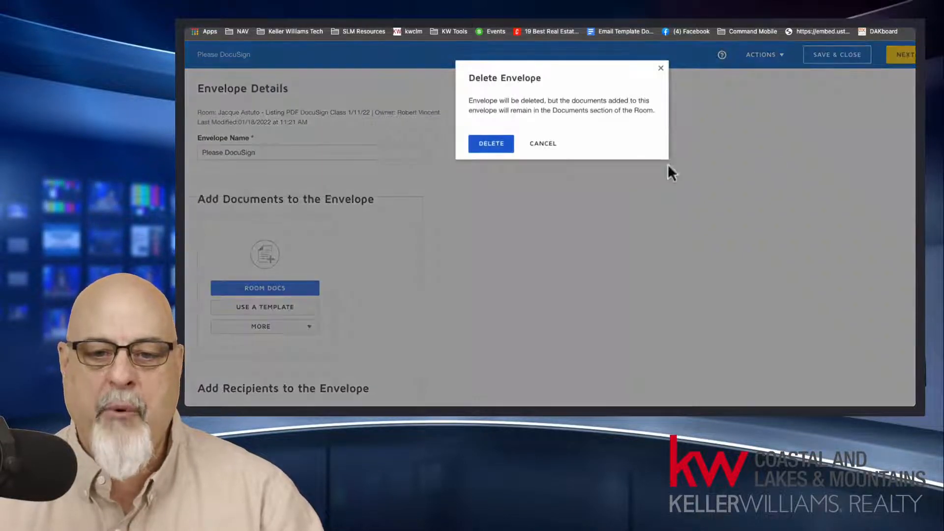
left_click(499, 147)
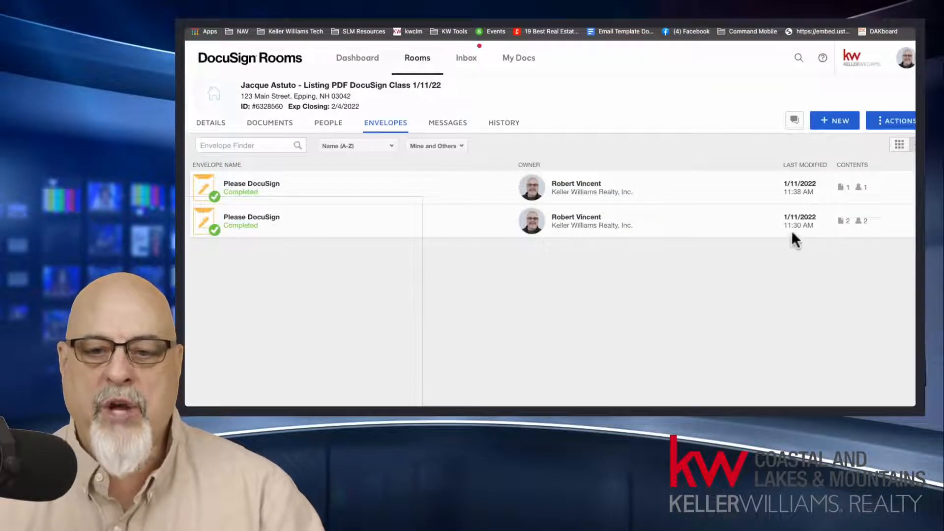
left_click(842, 125)
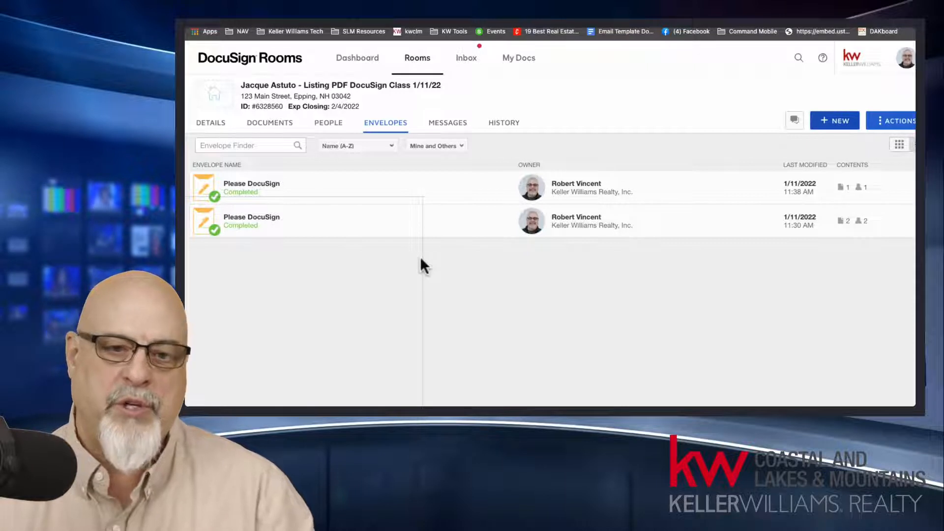
Step: Show the room's documents and examine the certifications, signed listing agreements, PDFs and fillable NHAR forms
left_click(272, 126)
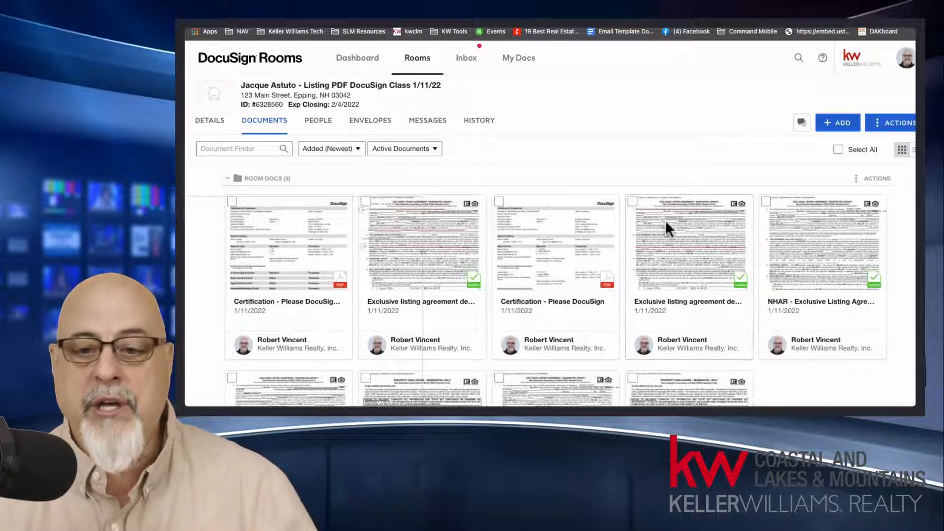
scroll(820, 246, "down", 3)
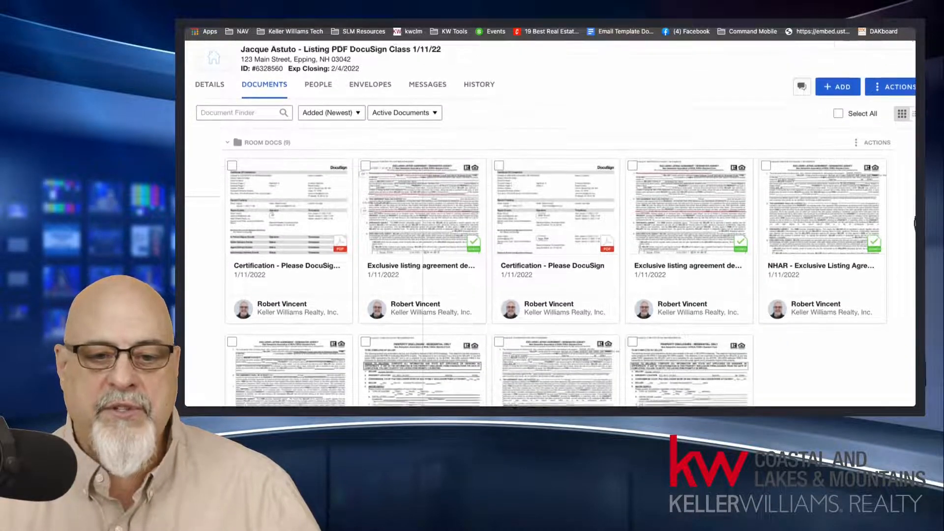
scroll(918, 255, "up", 2)
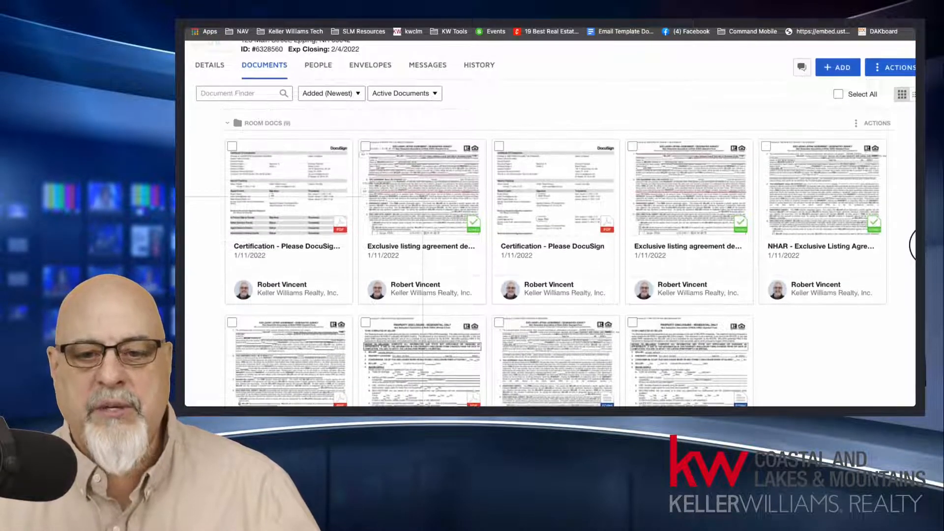
scroll(914, 244, "down", 1)
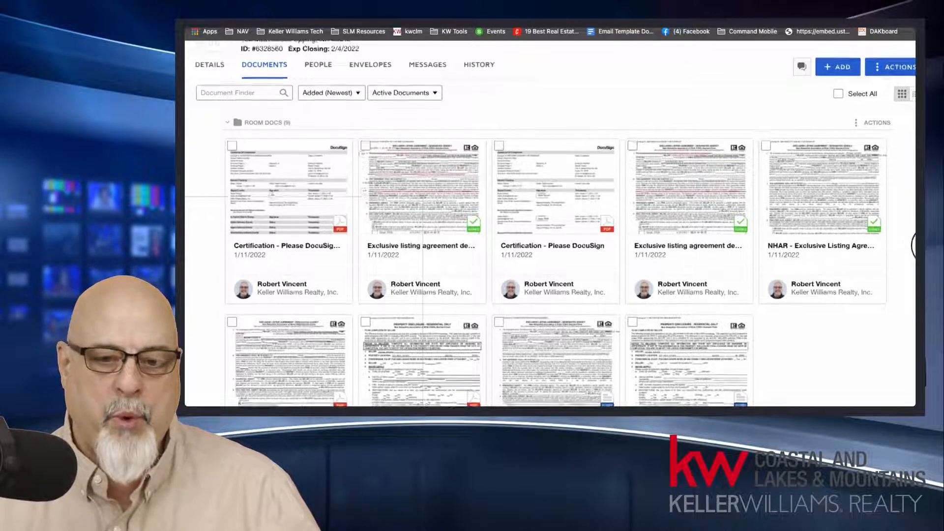
scroll(914, 254, "down", 1)
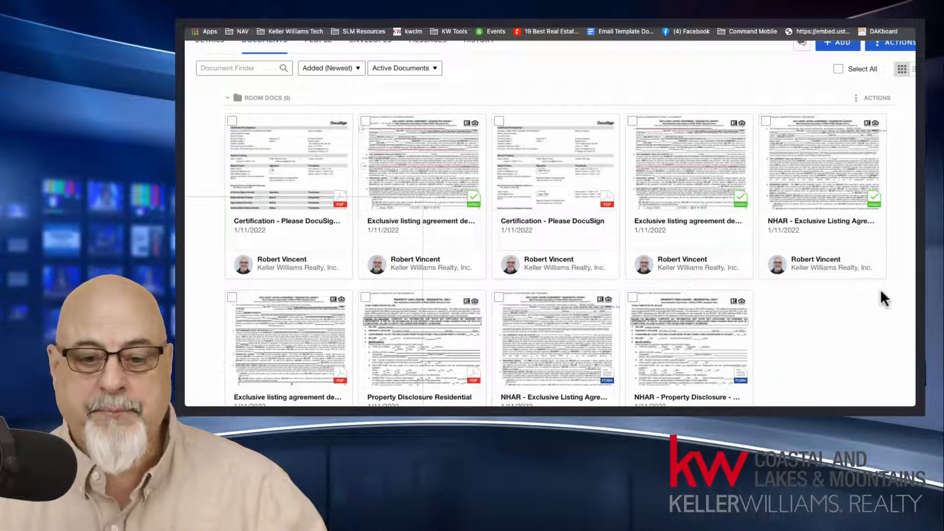
scroll(883, 298, "down", 1)
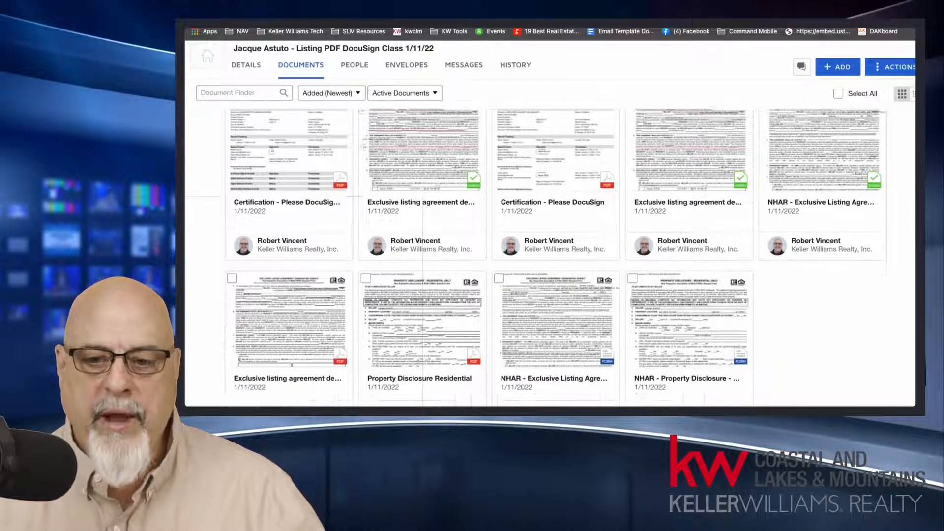
scroll(797, 299, "down", 1)
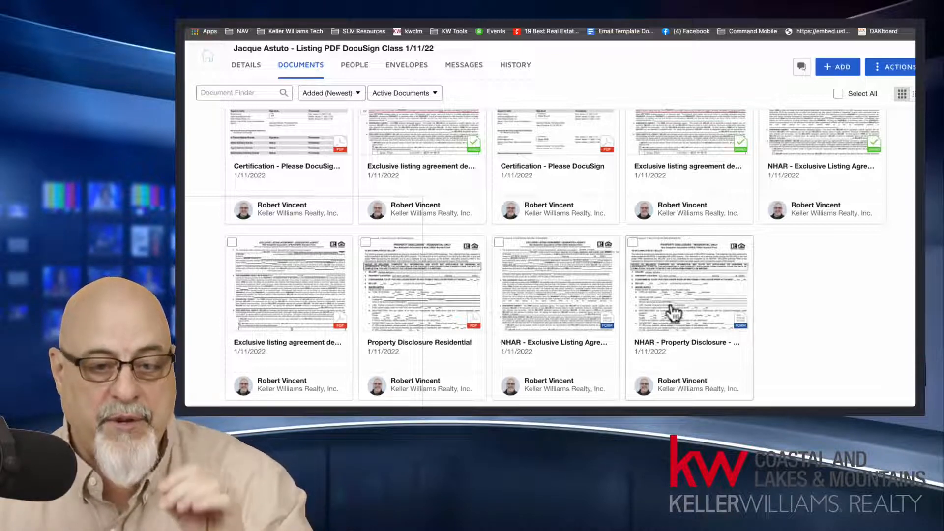
scroll(674, 257, "up", 3)
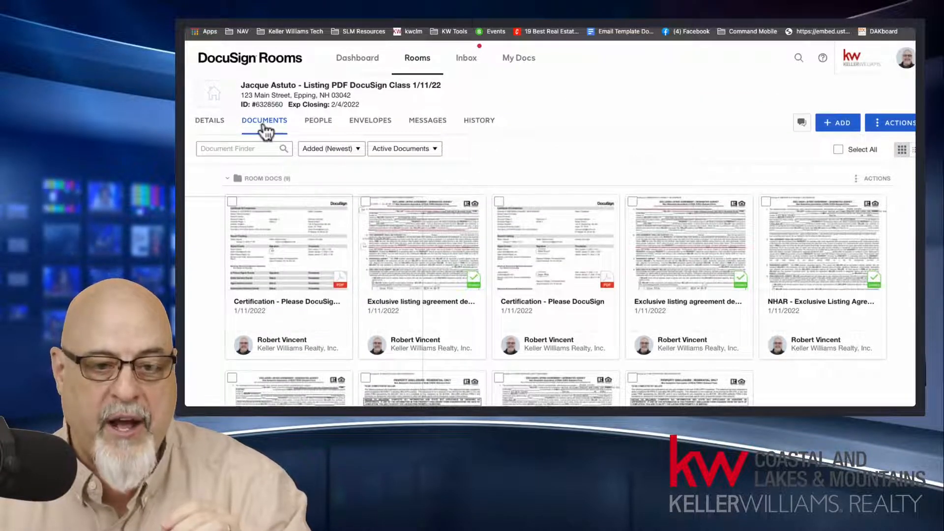
Step: Open the "NHAR - Property Disclosure - Residential Only" fillable form from the room's documents
scroll(681, 295, "down", 3)
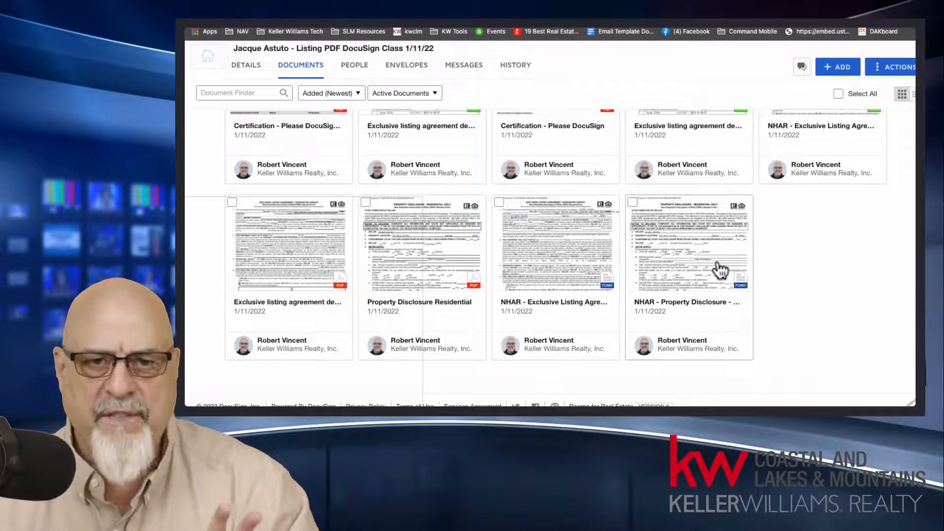
left_click(691, 268)
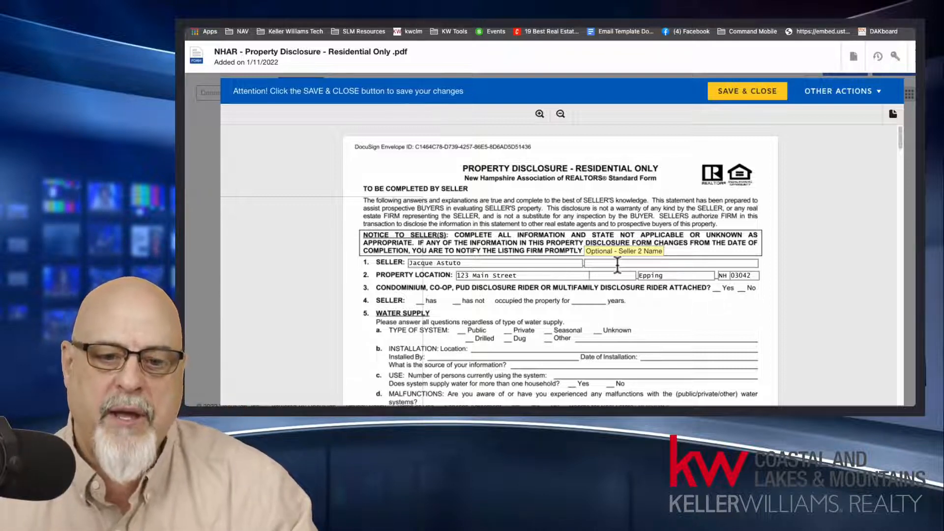
Step: Enter a second seller's full name in the disclosure's optional Seller 2 Name field, and clear the field again
left_click(617, 264)
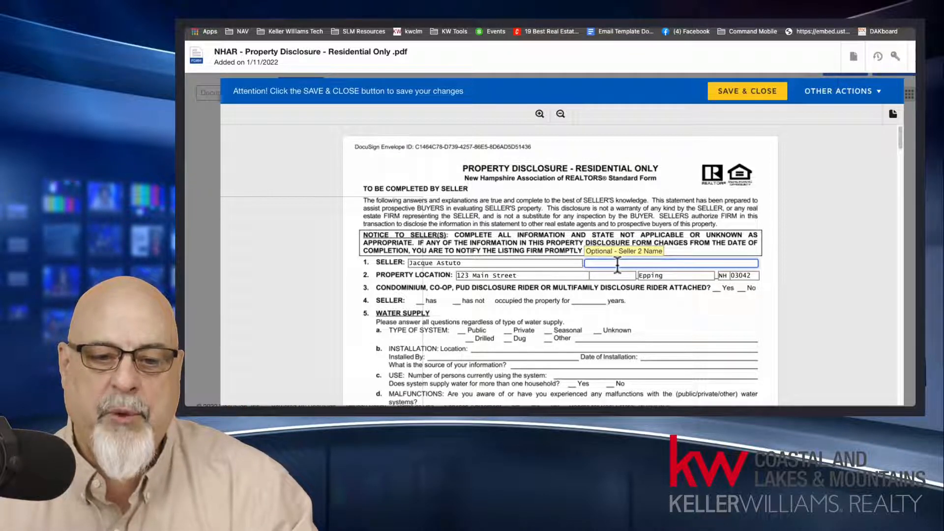
left_click(556, 264)
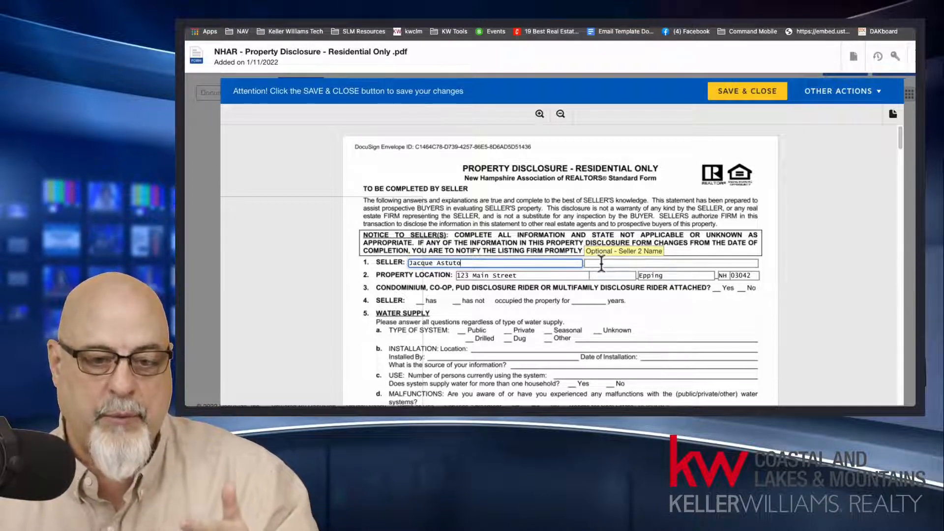
left_click_drag(485, 263, 401, 264)
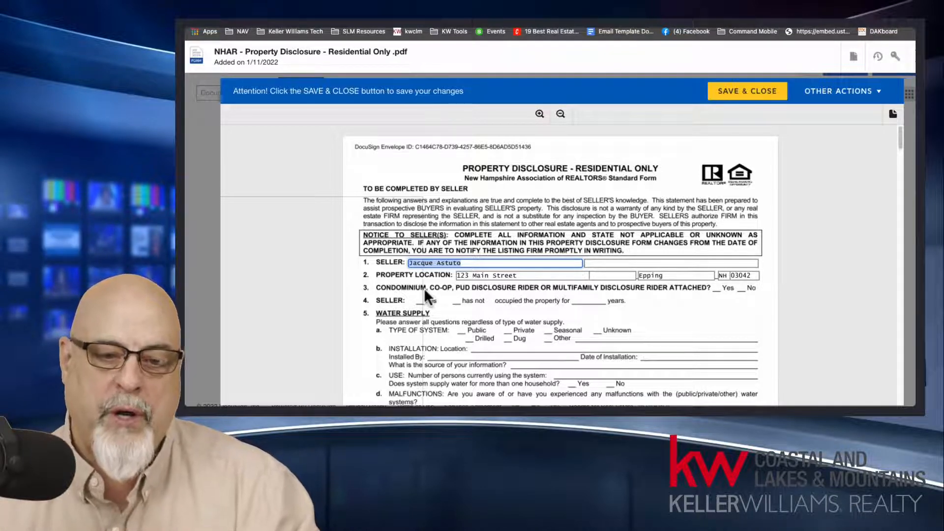
left_click(600, 263)
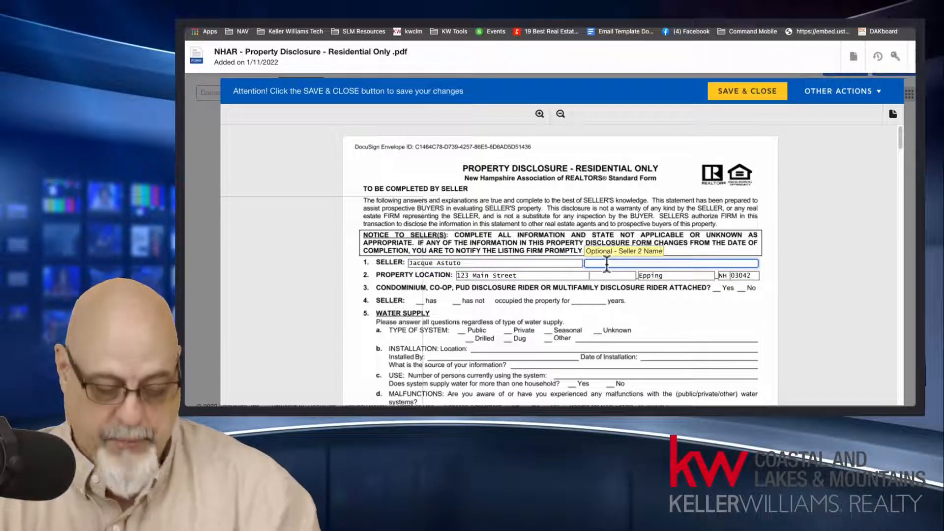
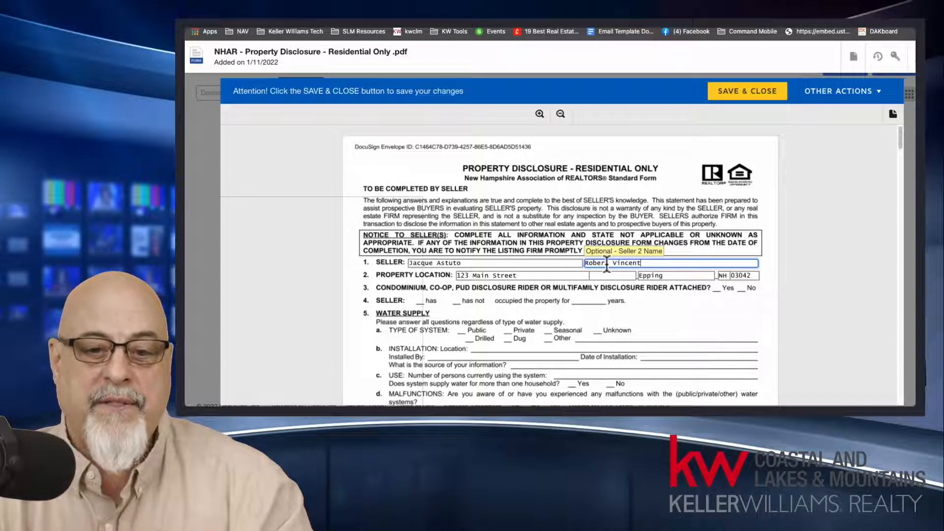
left_click_drag(659, 266, 576, 266)
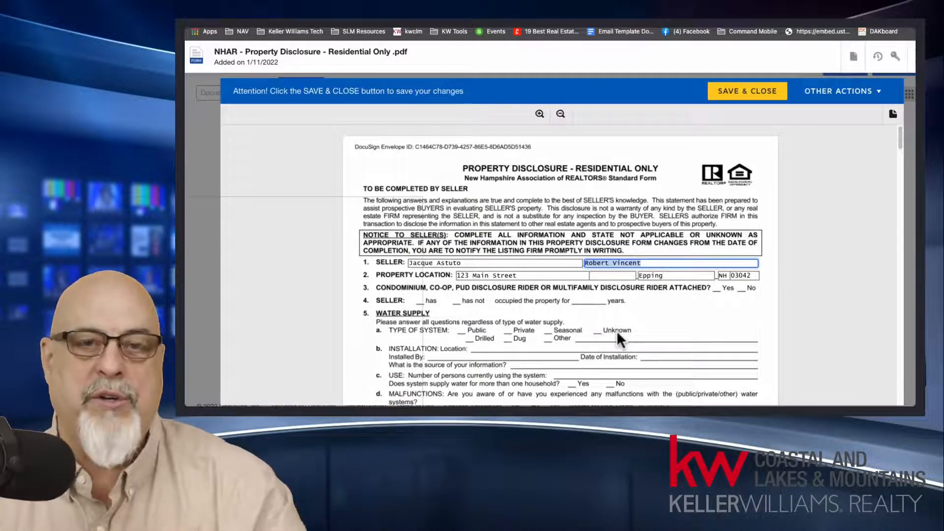
key("BackSpace")
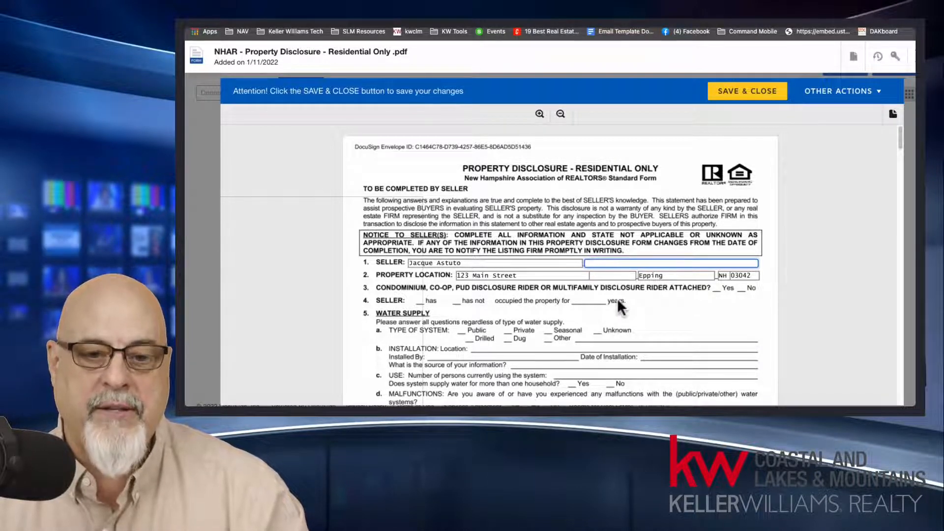
Step: Examine the water supply and sewage disposal questions on the first page of the property disclosure form
left_click_drag(899, 135, 902, 148)
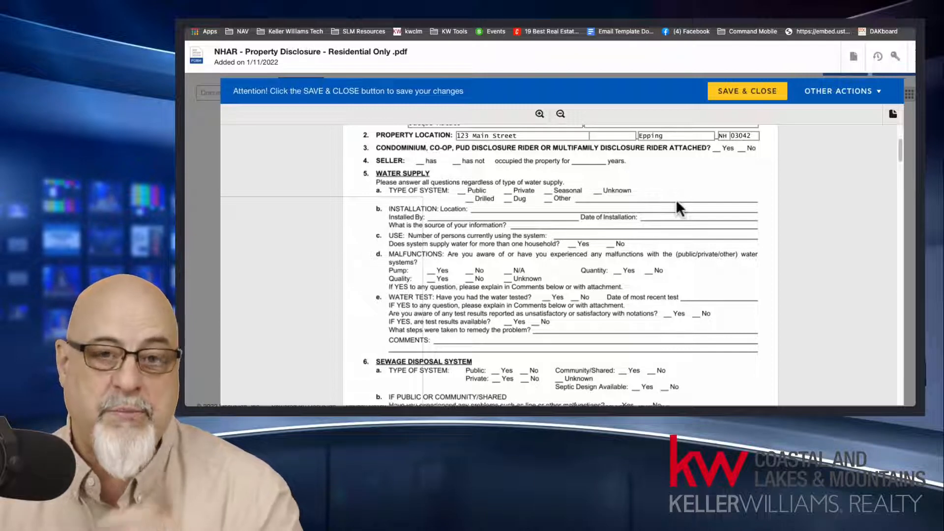
scroll(676, 199, "down", 10)
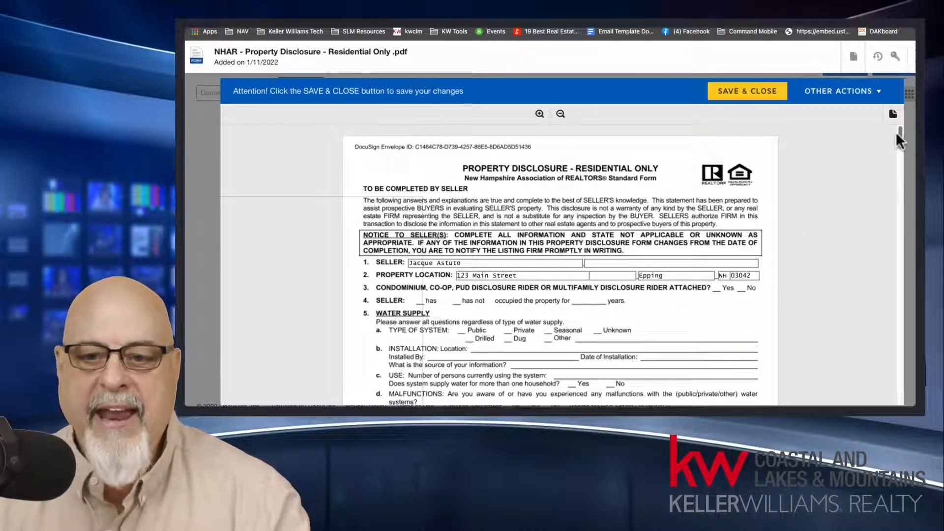
left_click_drag(899, 132, 898, 147)
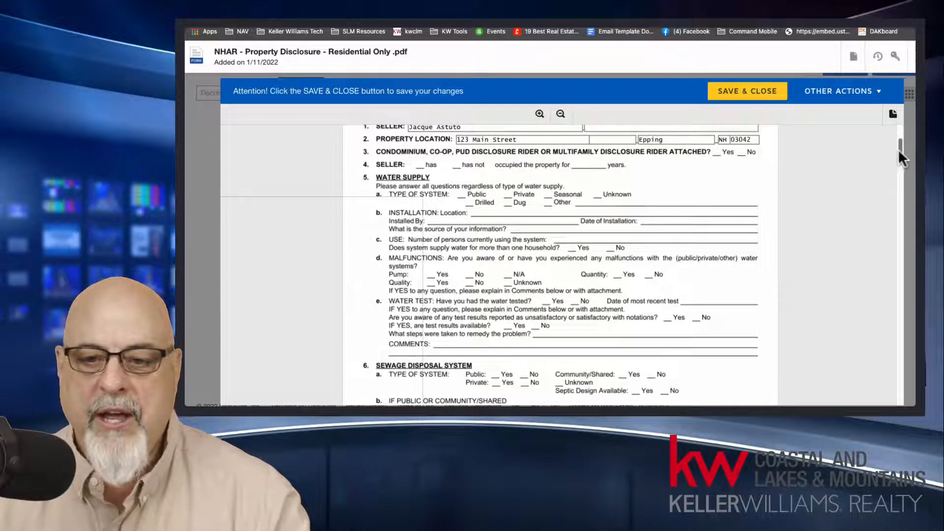
left_click_drag(900, 147, 901, 158)
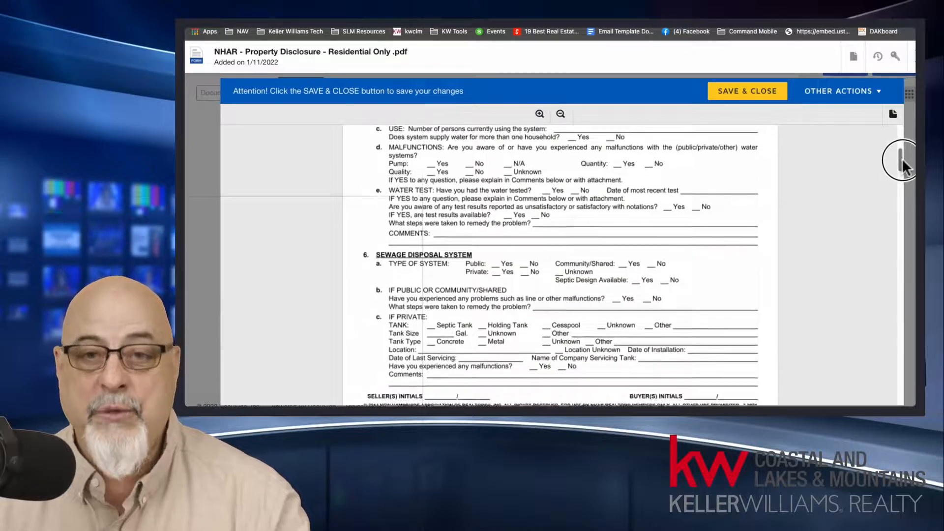
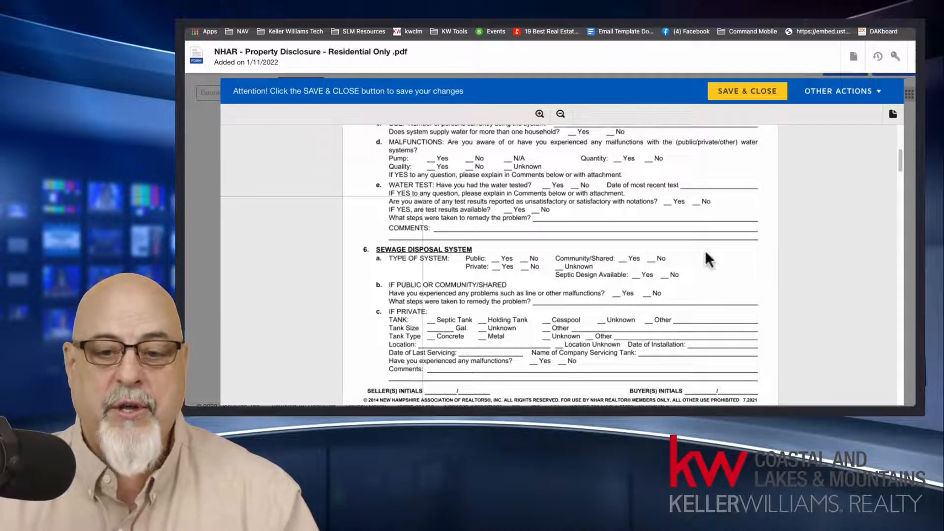
Step: Look over the second page of the property disclosure form, return to its beginning, and close the form
left_click_drag(898, 159, 899, 190)
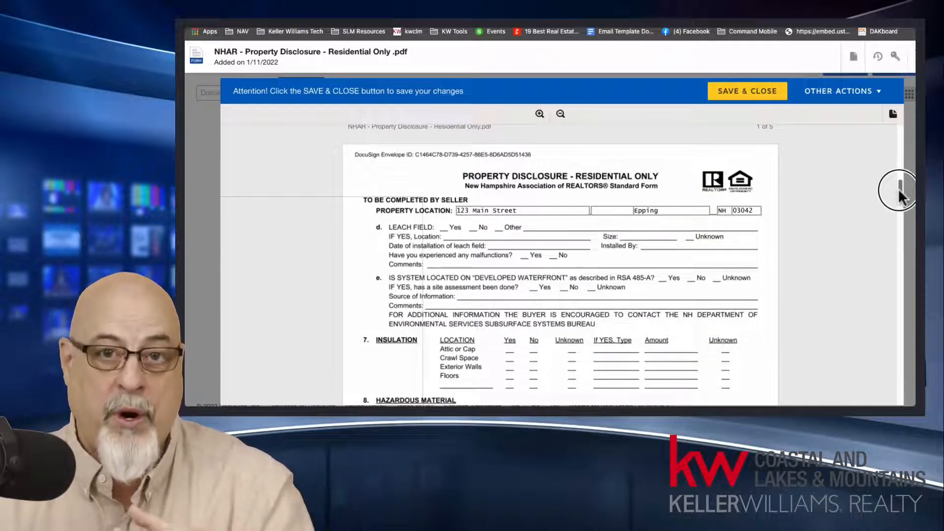
left_click_drag(899, 196, 891, 135)
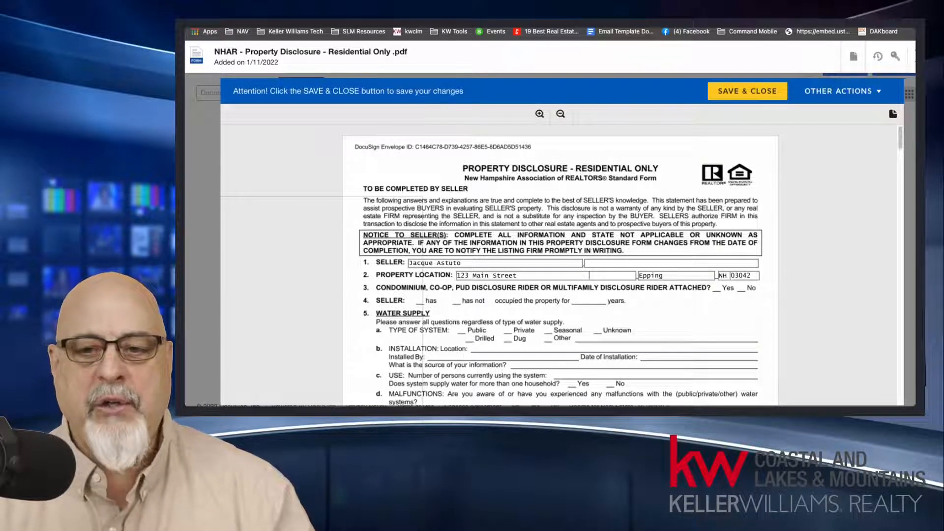
left_click(914, 56)
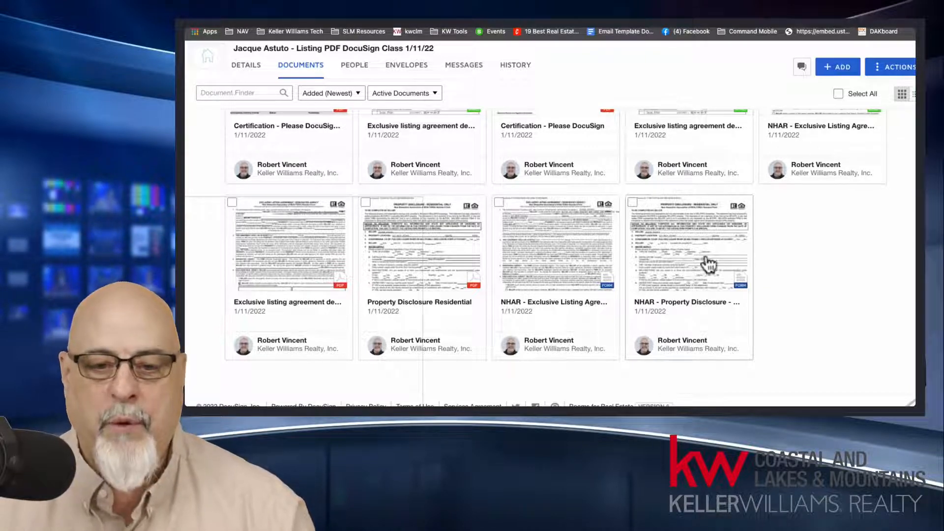
Step: Create an envelope from the "NHAR - Property Disclosure - Residential Only" form in the room's documents
scroll(693, 245, "up", 1)
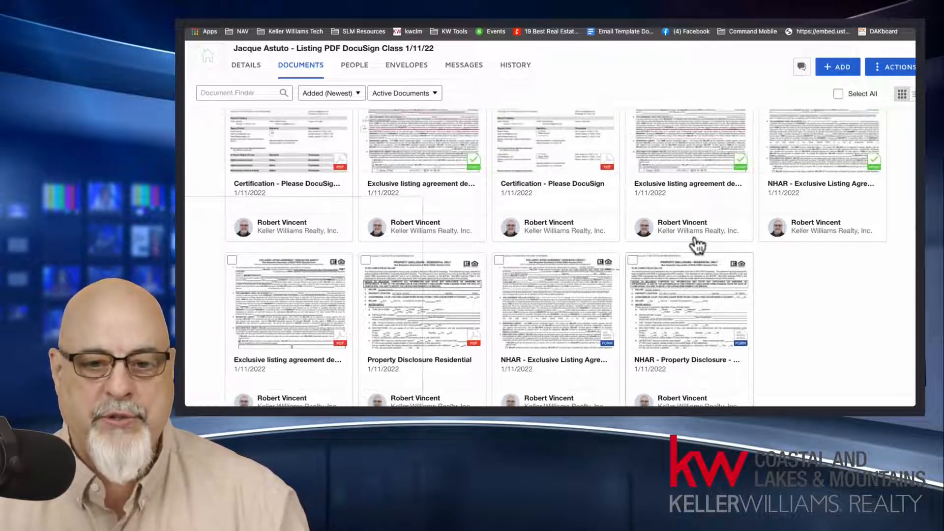
right_click(694, 299)
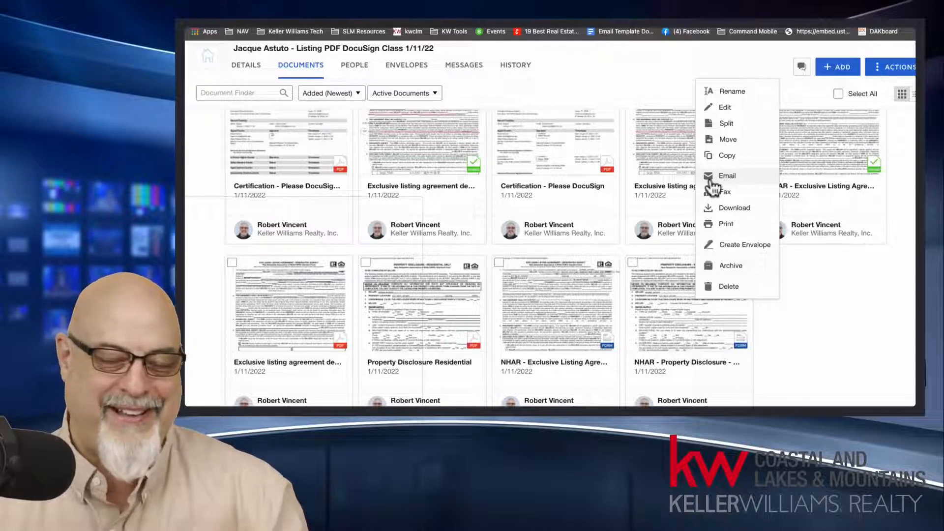
left_click(735, 246)
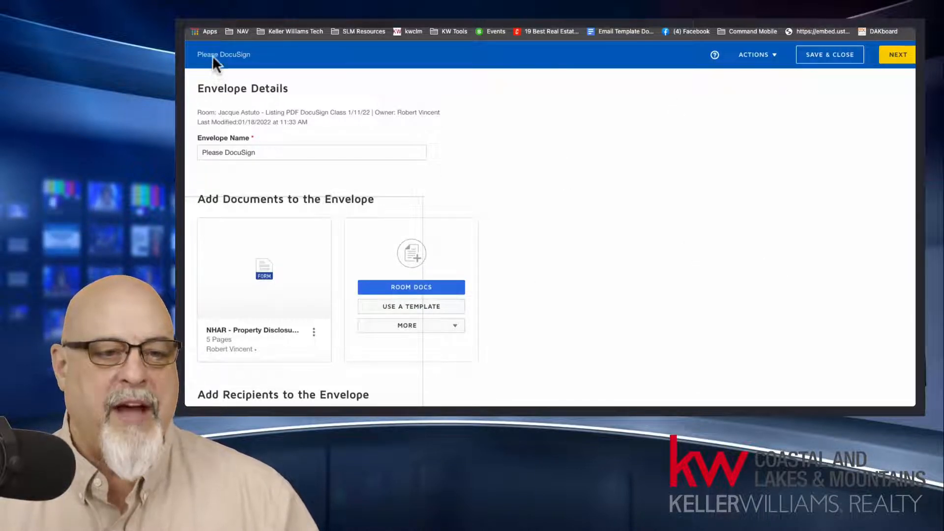
Step: Examine the new envelope's default name and the actions available for the envelope
left_click_drag(208, 54, 249, 54)
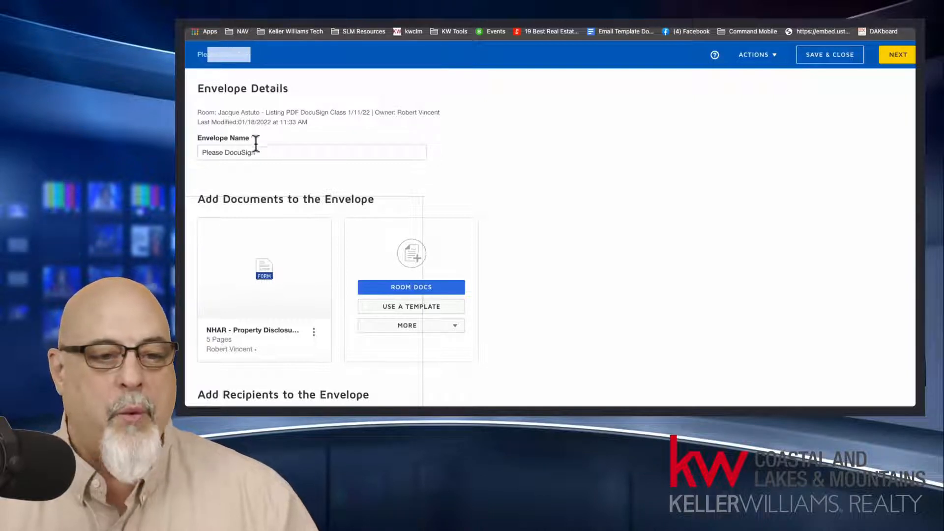
left_click_drag(263, 154, 195, 151)
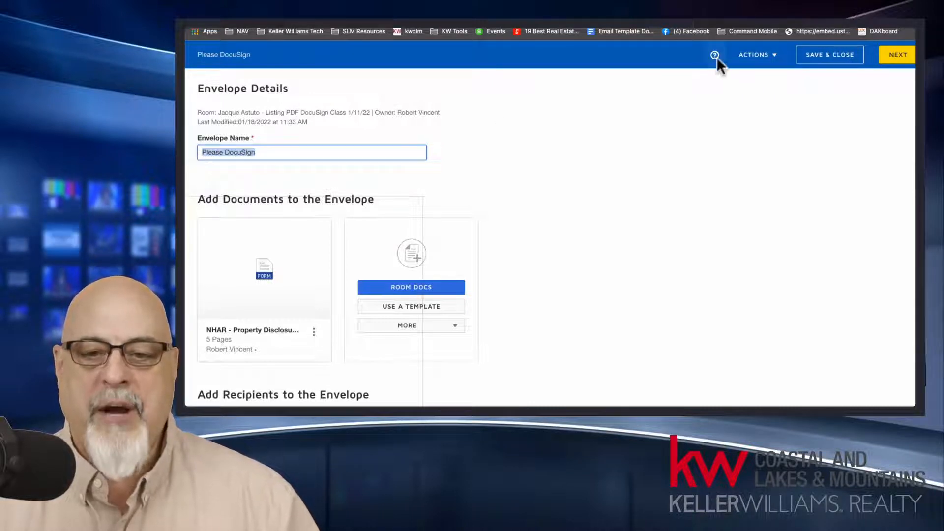
left_click(741, 58)
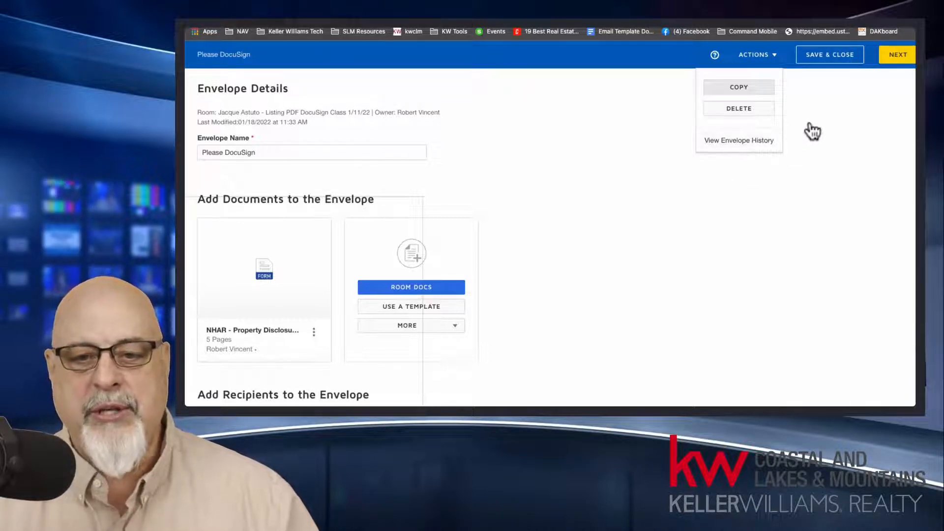
left_click(816, 109)
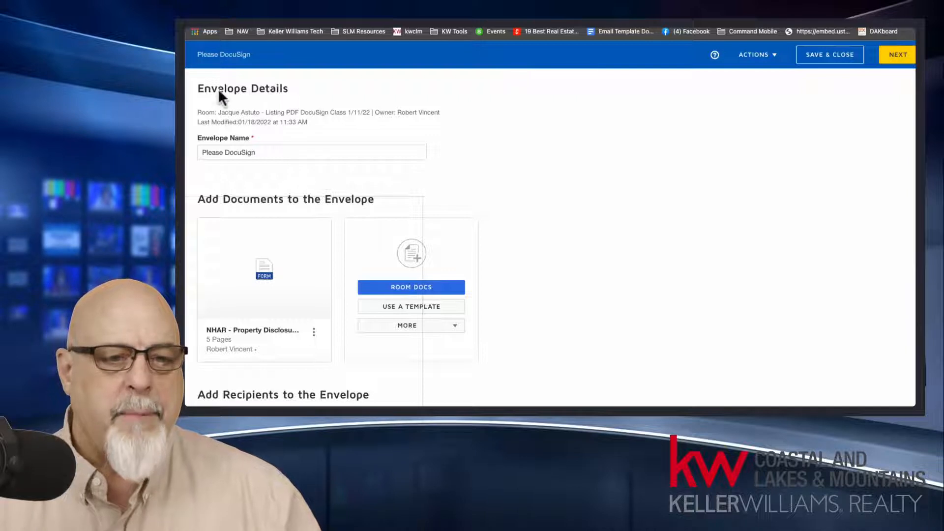
Step: Review the envelope details, including its room, owner, last-modified date and envelope name
left_click_drag(208, 87, 286, 98)
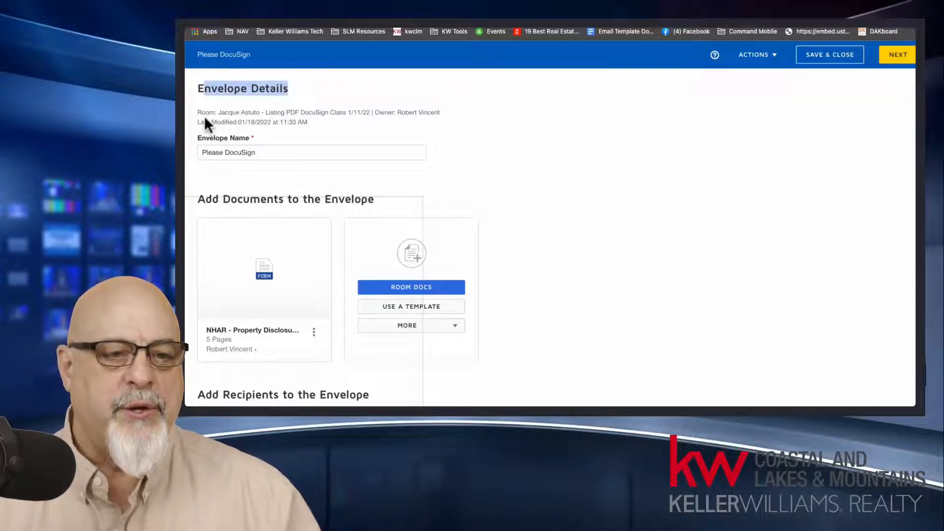
left_click_drag(199, 111, 443, 112)
left_click_drag(308, 122, 200, 133)
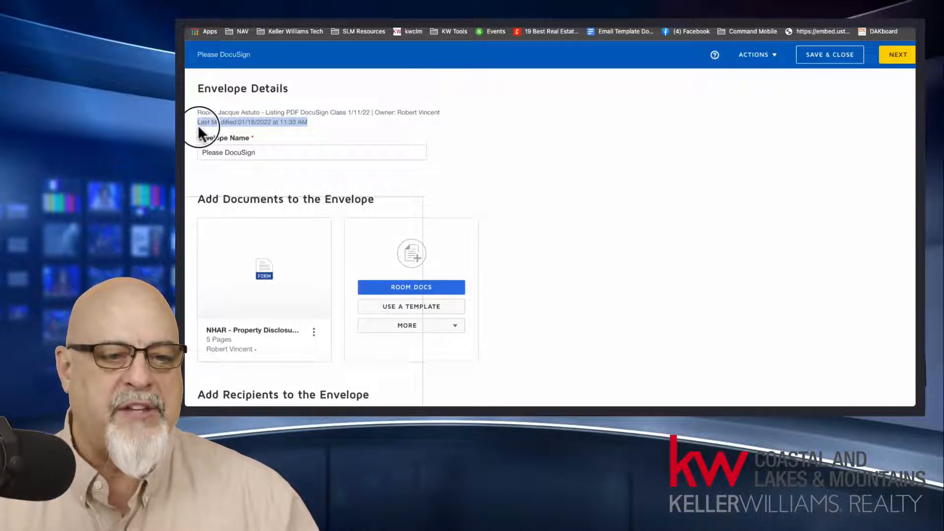
left_click_drag(258, 152, 190, 152)
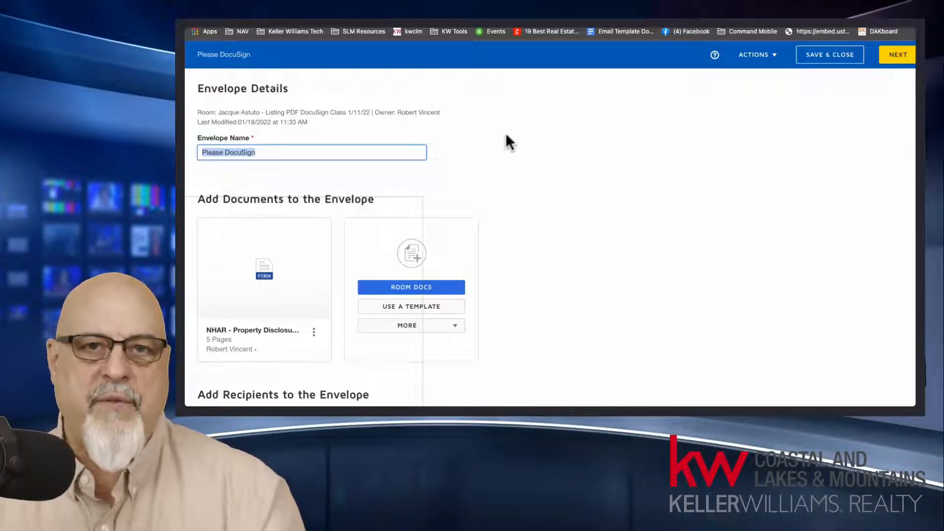
left_click(508, 143)
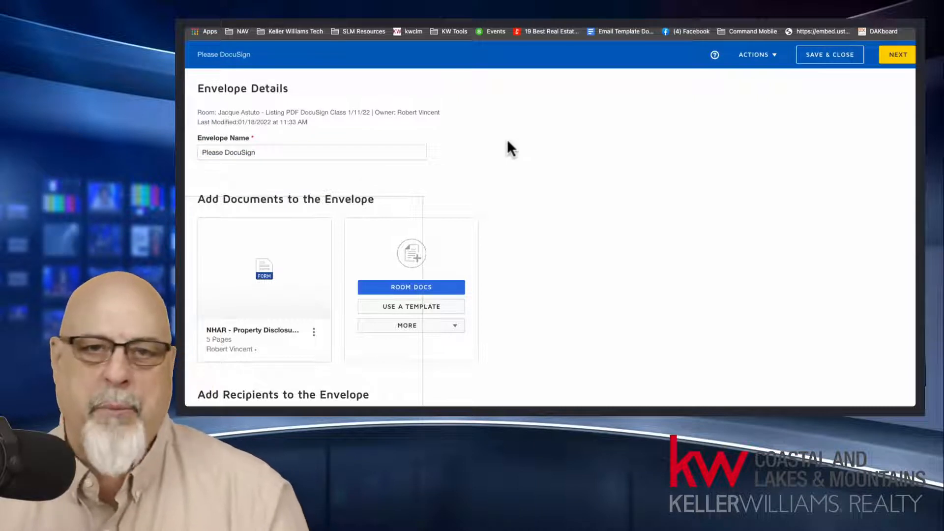
Step: Rename the envelope to "Property disclosure form"
left_click_drag(266, 152, 191, 153)
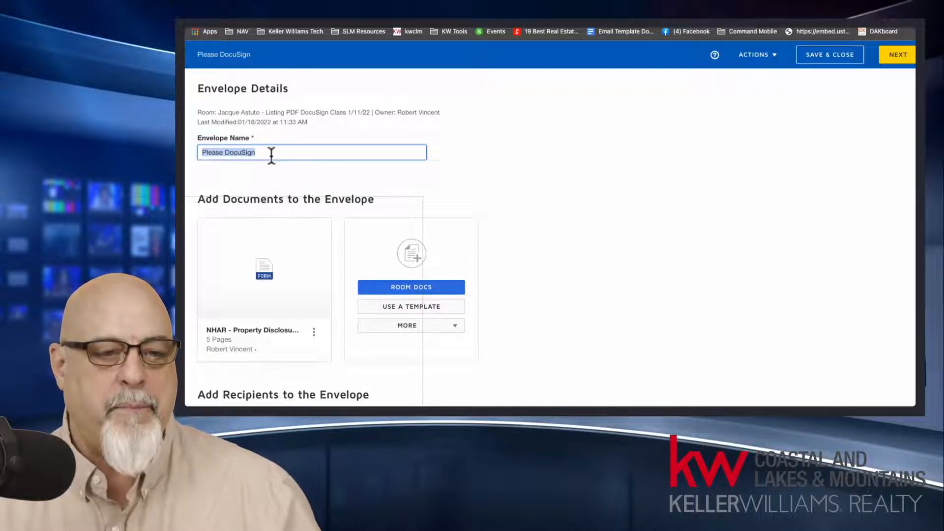
type("Property disclosure form")
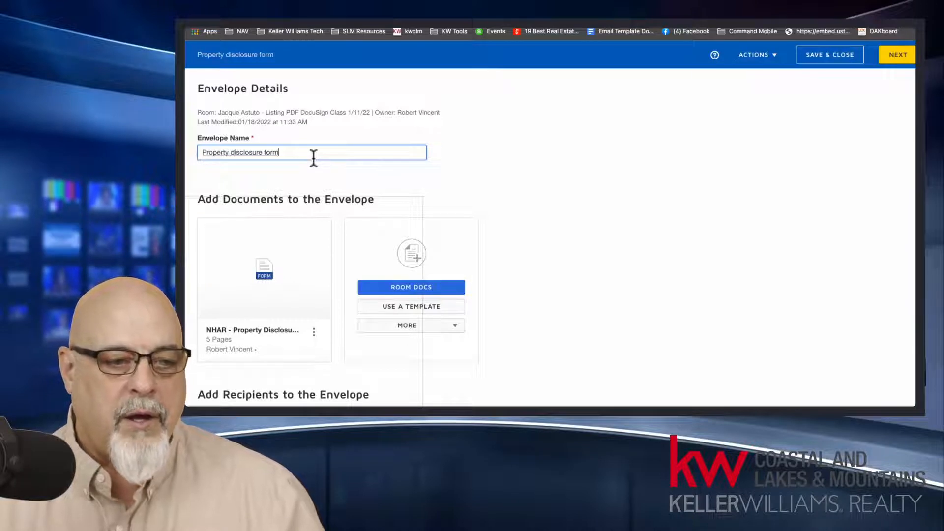
type(" in AJR")
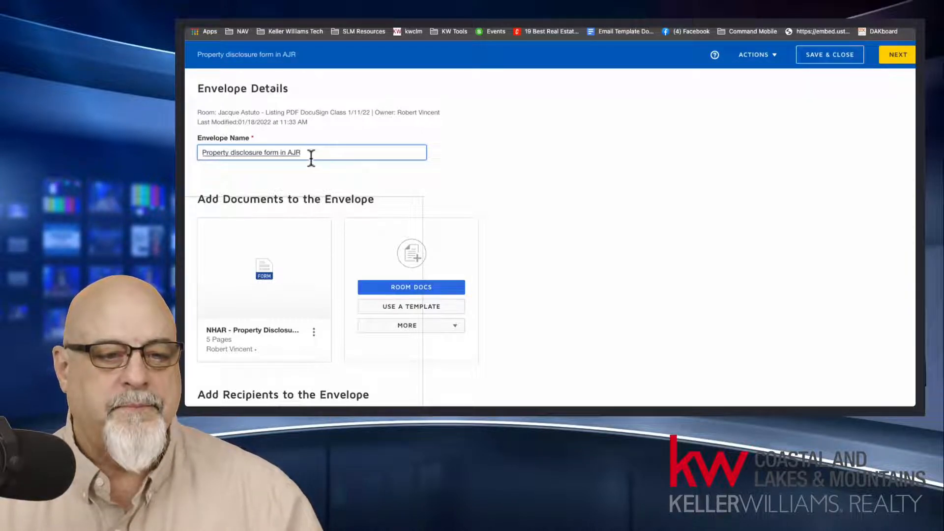
left_click_drag(278, 153, 330, 152)
key("BackSpace")
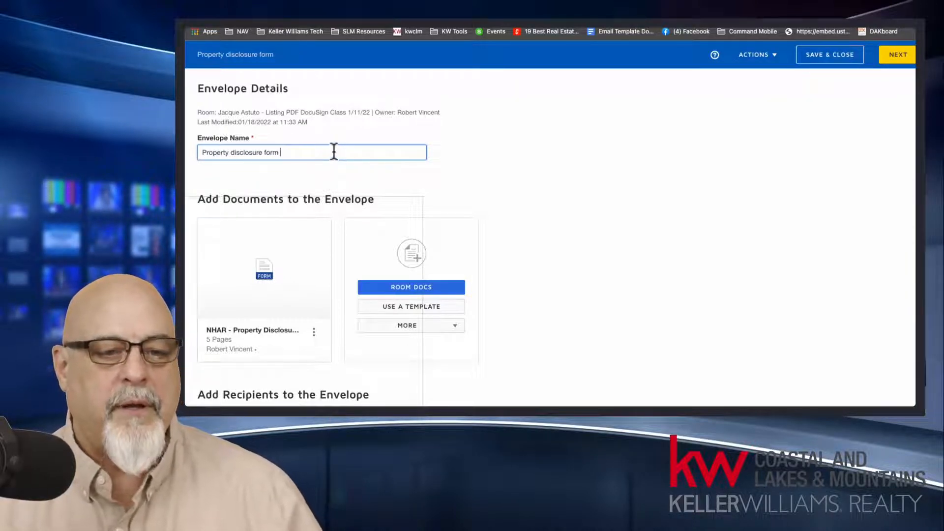
left_click(496, 140)
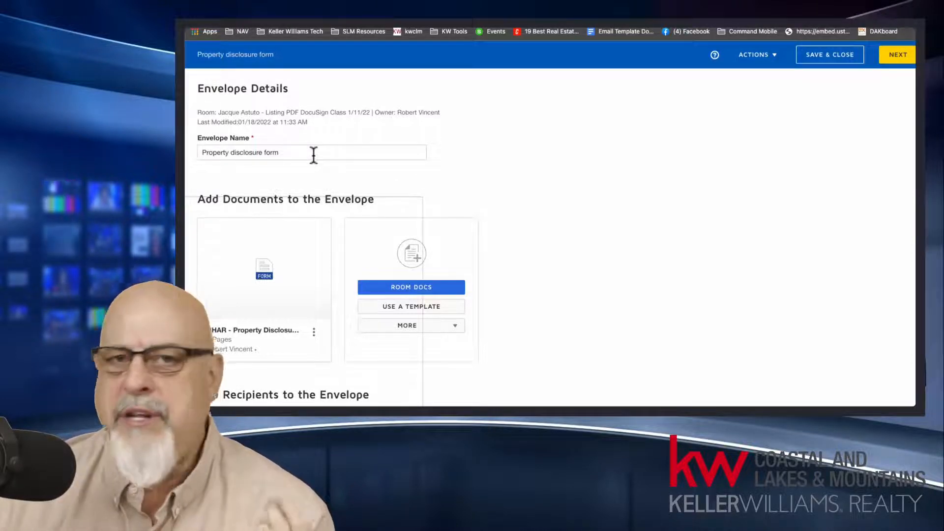
left_click_drag(327, 153, 195, 154)
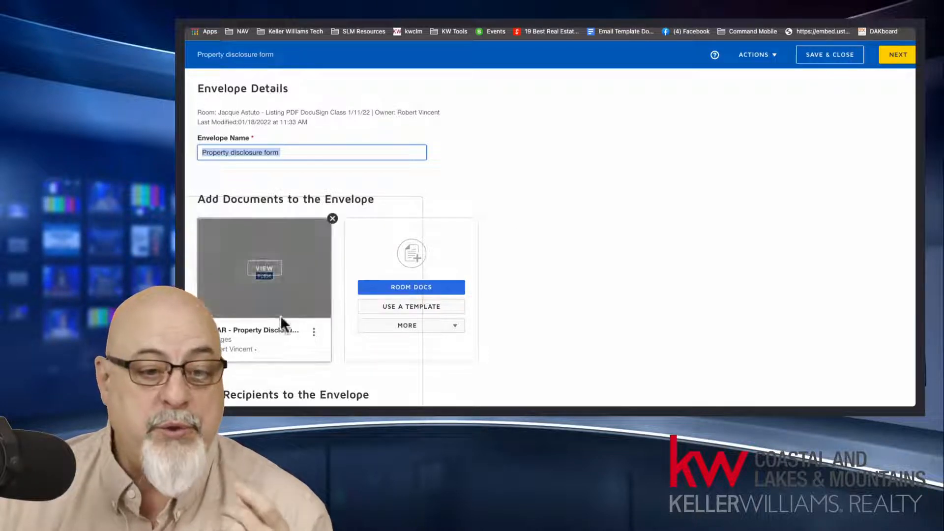
Step: Preview the NHAR property disclosure document attached to the envelope, and close the preview
mouse_move(247, 318)
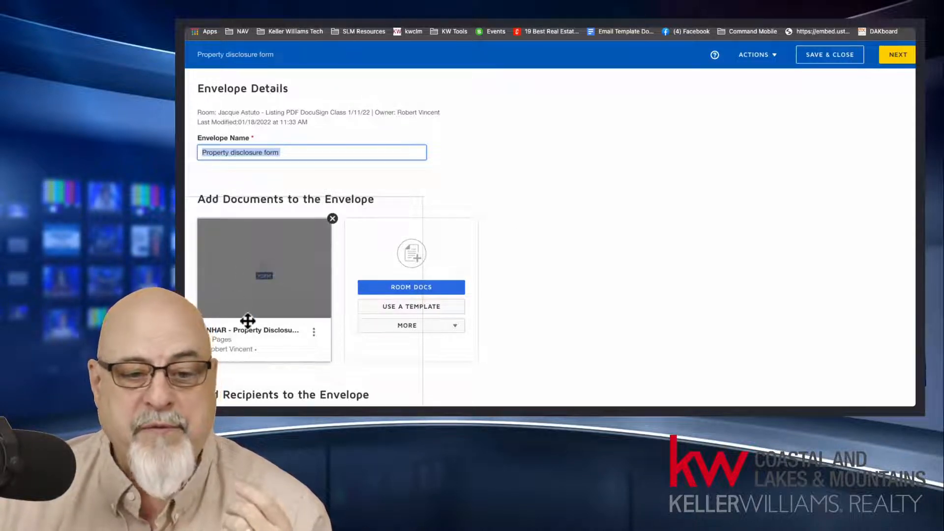
left_click(264, 268)
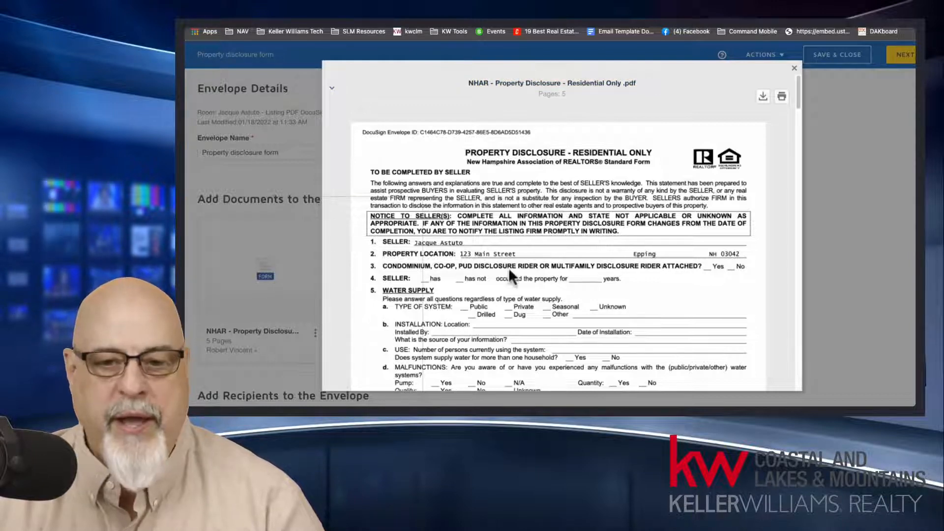
left_click_drag(797, 93, 804, 72)
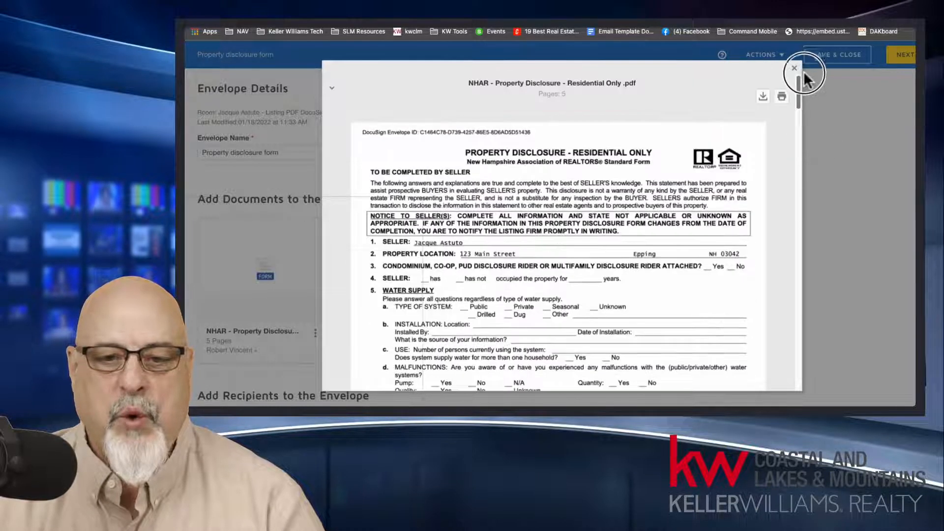
left_click(513, 84)
left_click(590, 86)
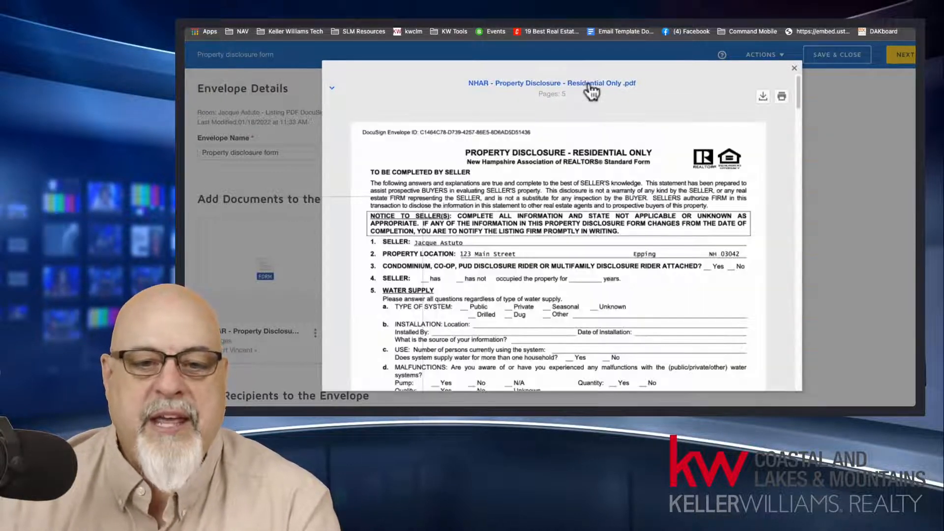
left_click(589, 87)
left_click(589, 87)
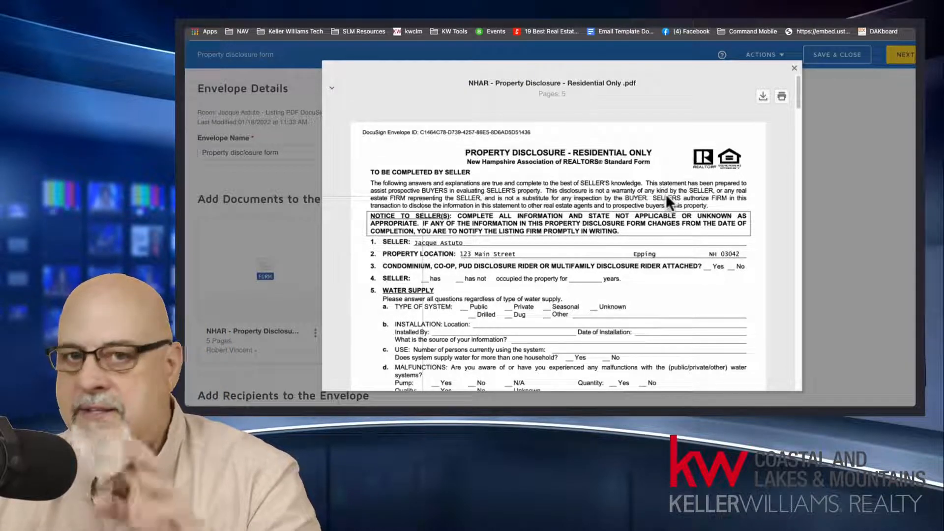
left_click(794, 70)
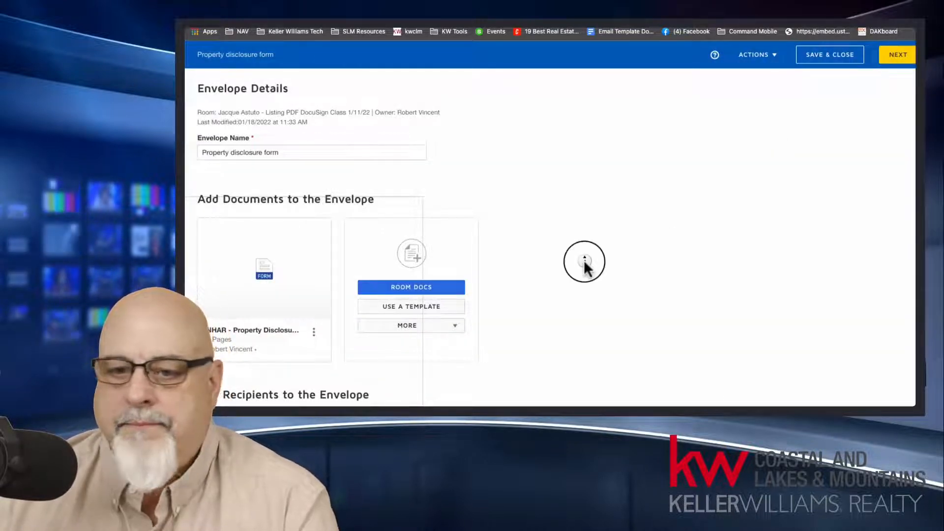
Step: Look over the envelope's documents and recipients sections, and briefly preview the attached disclosure form once more
scroll(584, 260, "down", 3)
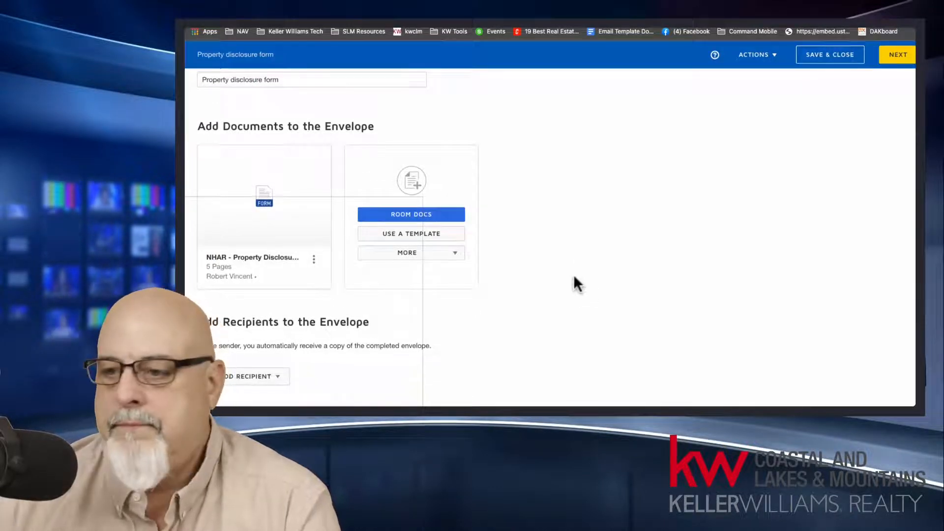
scroll(583, 273, "up", 2)
scroll(585, 273, "up", 1)
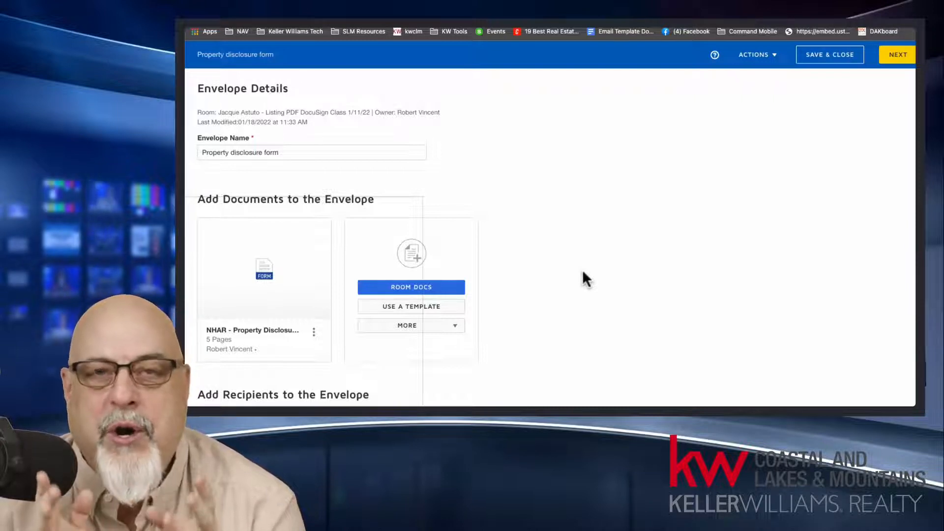
left_click(264, 271)
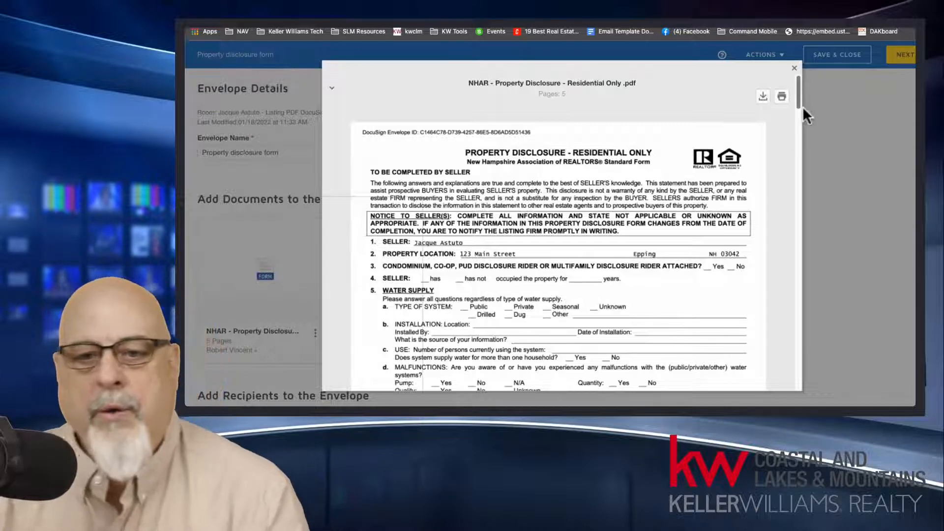
left_click(793, 68)
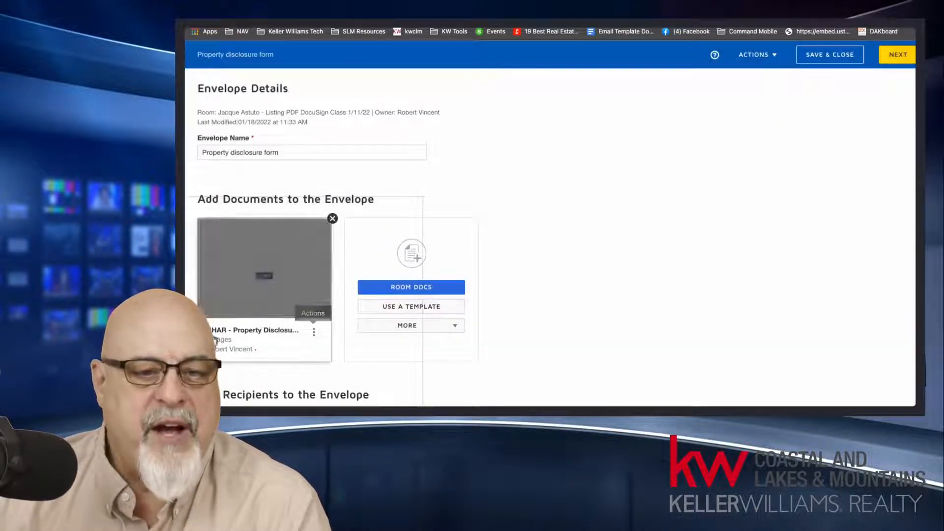
Step: Check the attached document's available actions, and browse the room documents available for the envelope without adding any
left_click(315, 336)
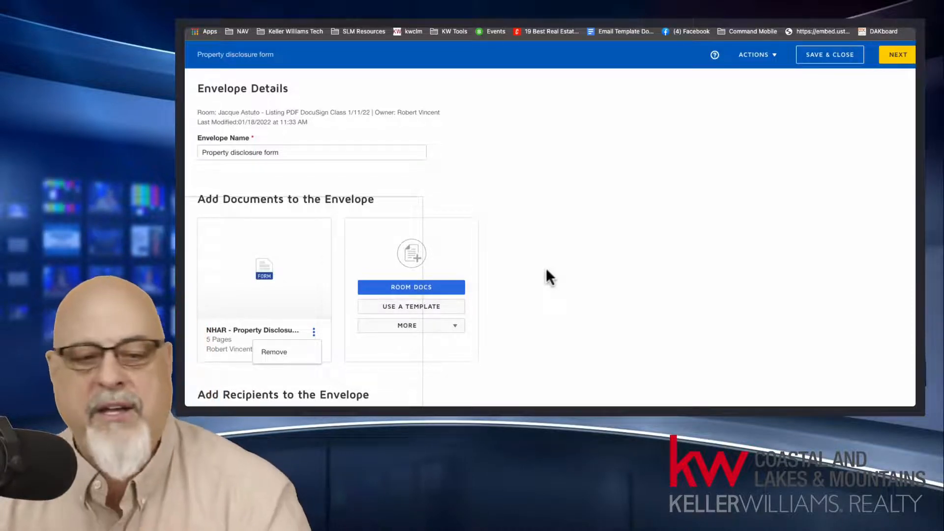
left_click(437, 295)
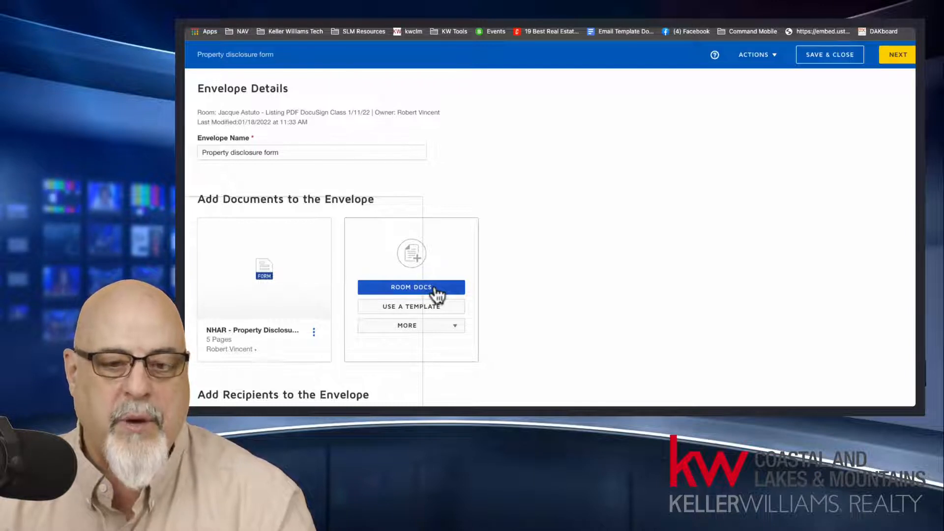
left_click(436, 293)
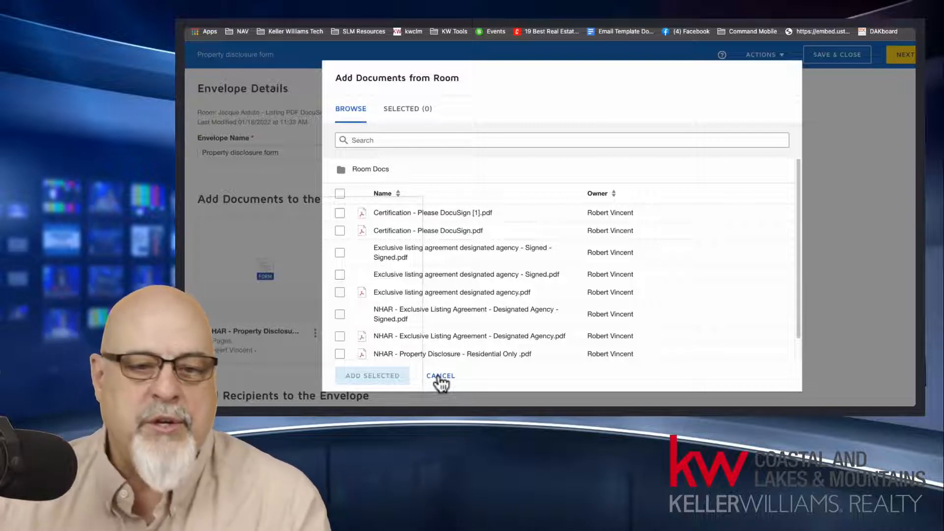
scroll(465, 312, "down", 1)
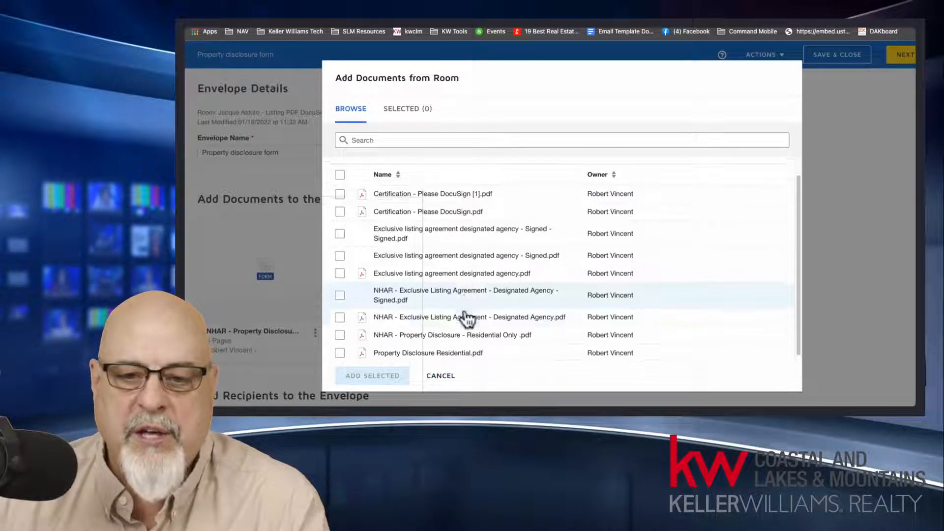
left_click(440, 377)
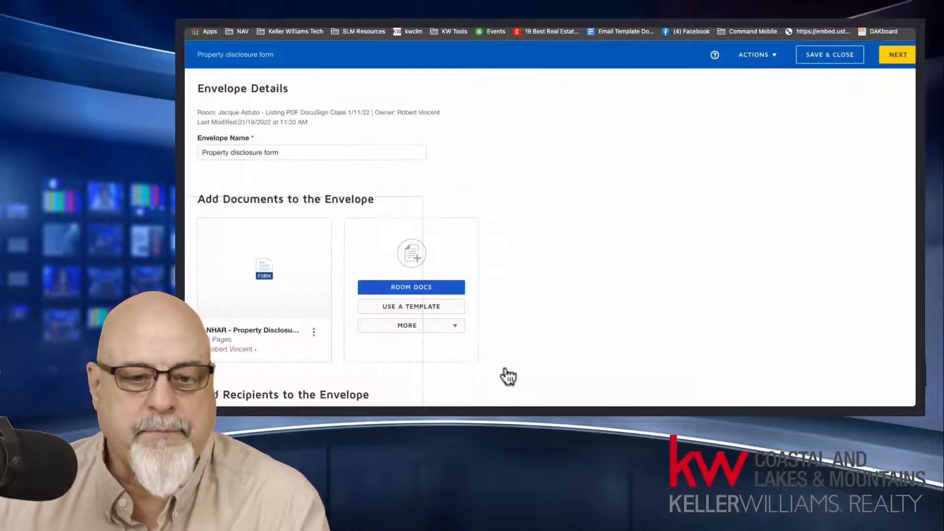
Step: Browse all templates available for the envelope, and cancel without adding one
left_click(438, 307)
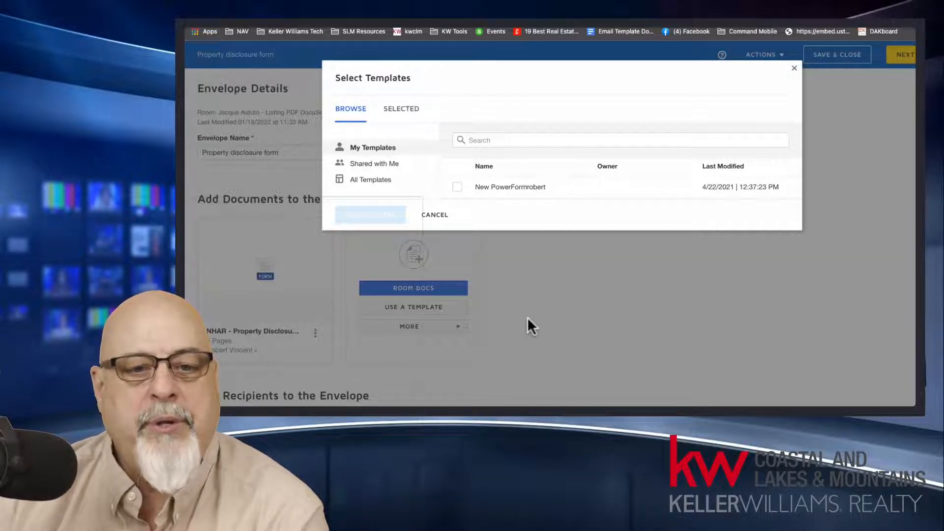
left_click(390, 181)
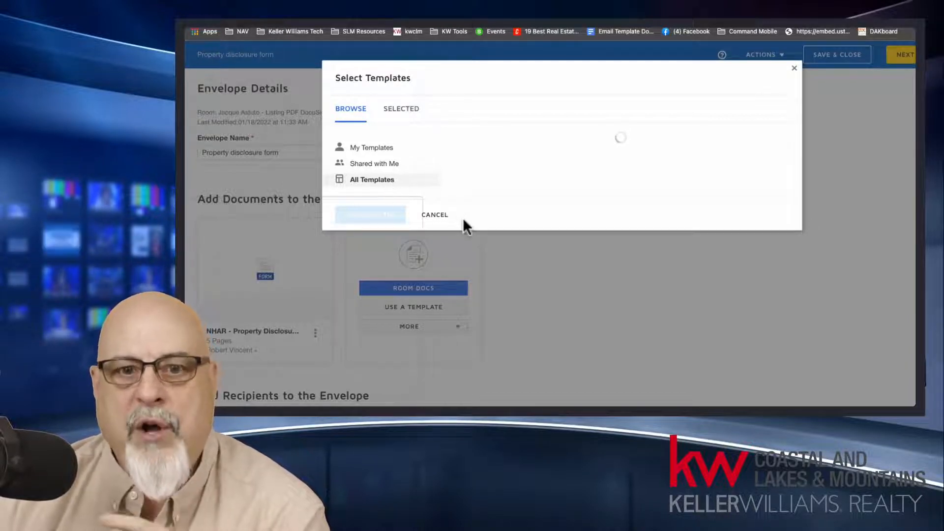
left_click(435, 216)
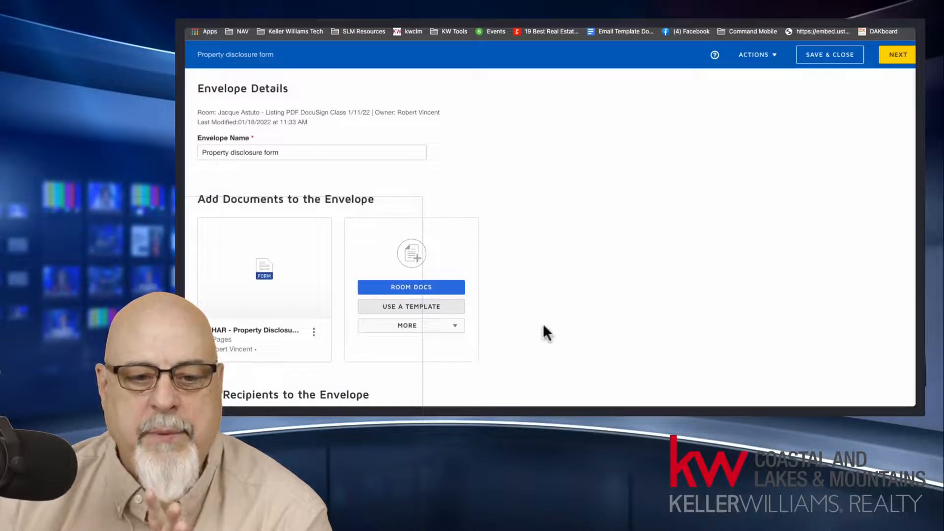
Step: Check the additional document sources for the envelope, such as Upload, Dropbox and Google Drive, without adding a file
left_click(451, 326)
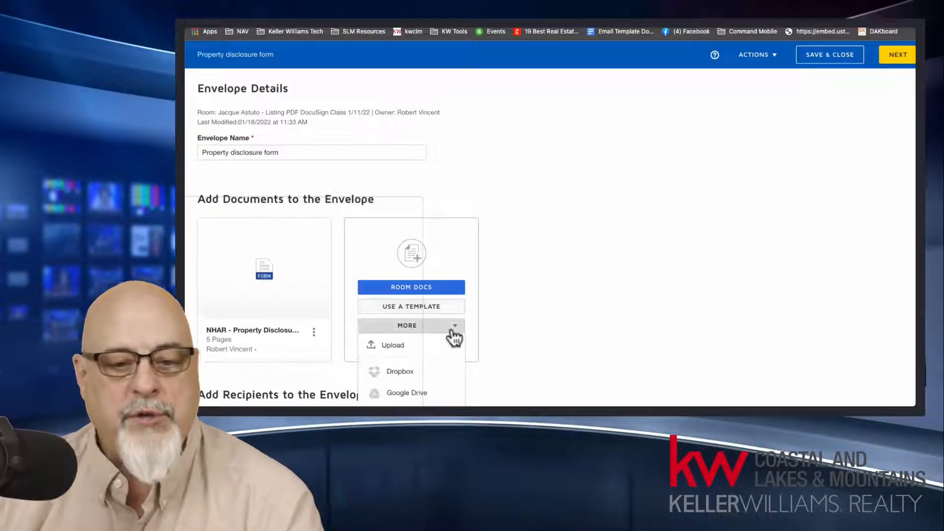
scroll(553, 314, "down", 3)
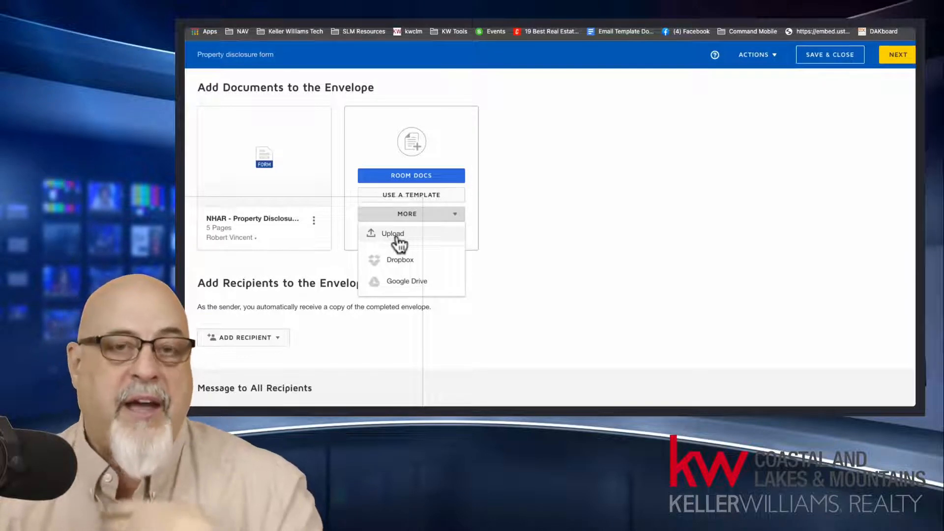
left_click(605, 207)
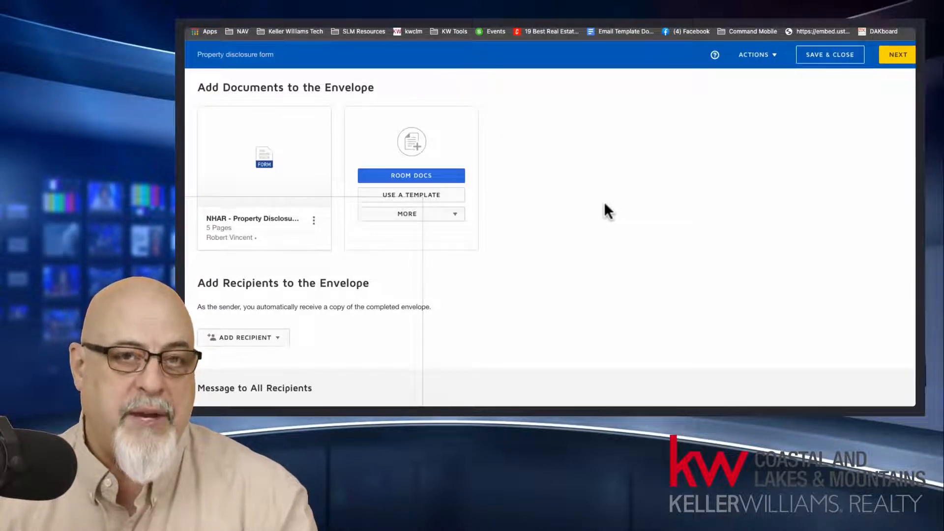
mouse_move(261, 184)
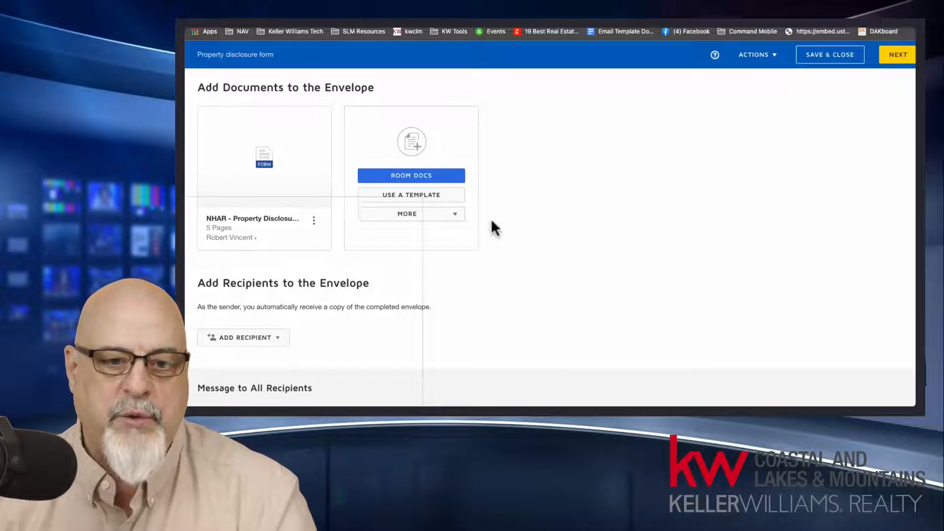
left_click(444, 216)
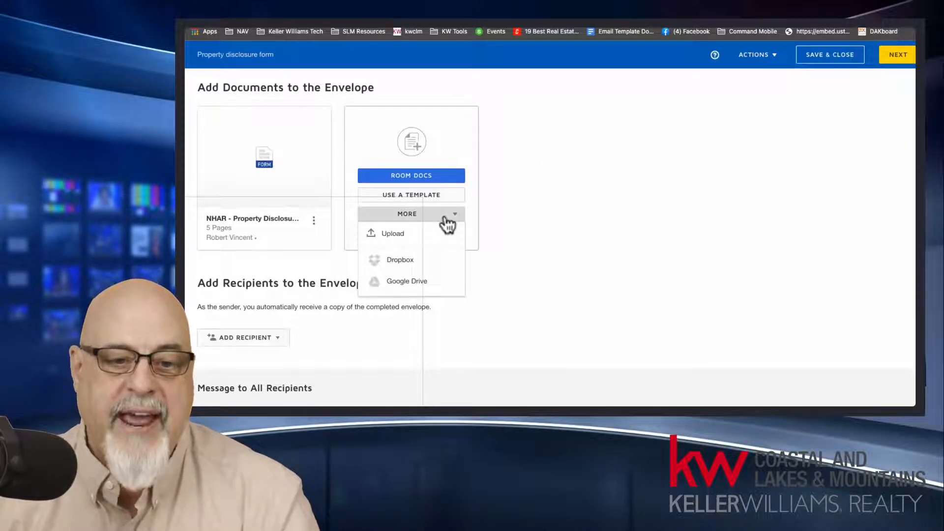
left_click(568, 223)
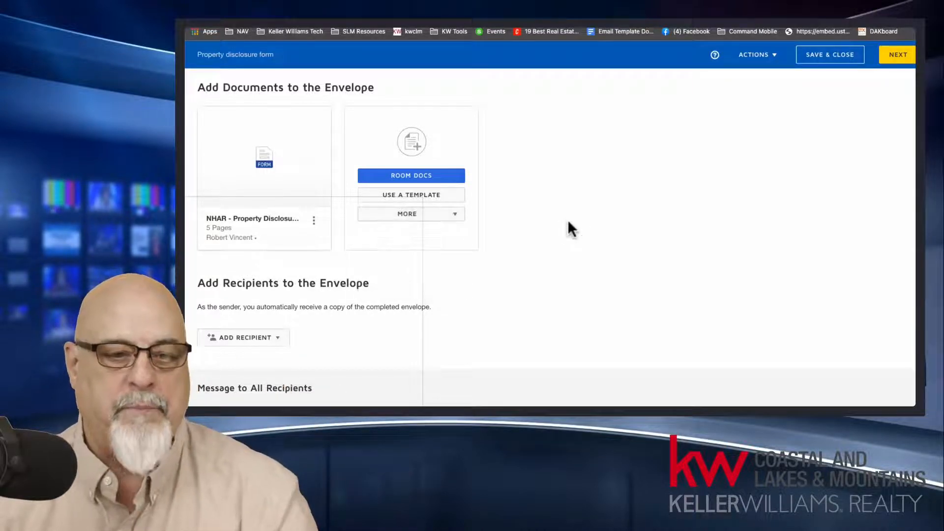
Step: Add the pre-tagged role Seller One as an envelope recipient, assigned to the seller client from the available recipients
scroll(551, 247, "up", 2)
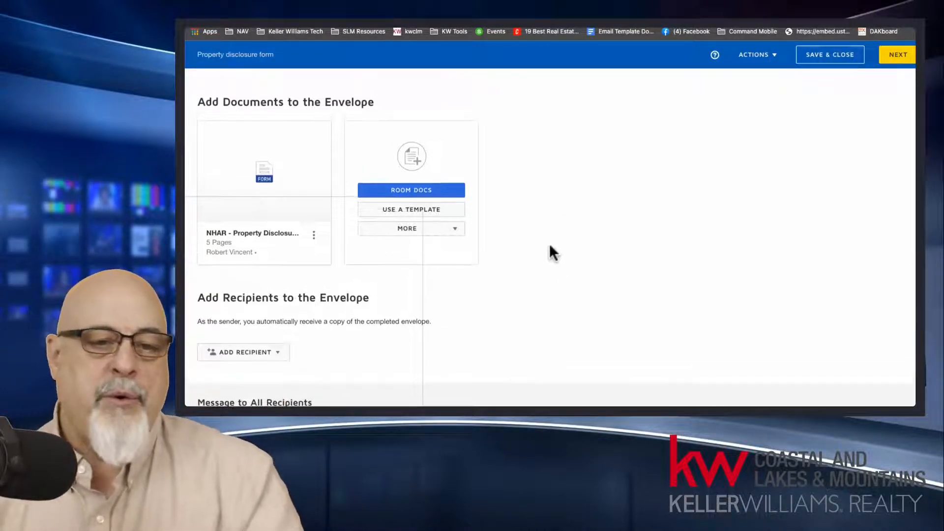
scroll(549, 242, "down", 4)
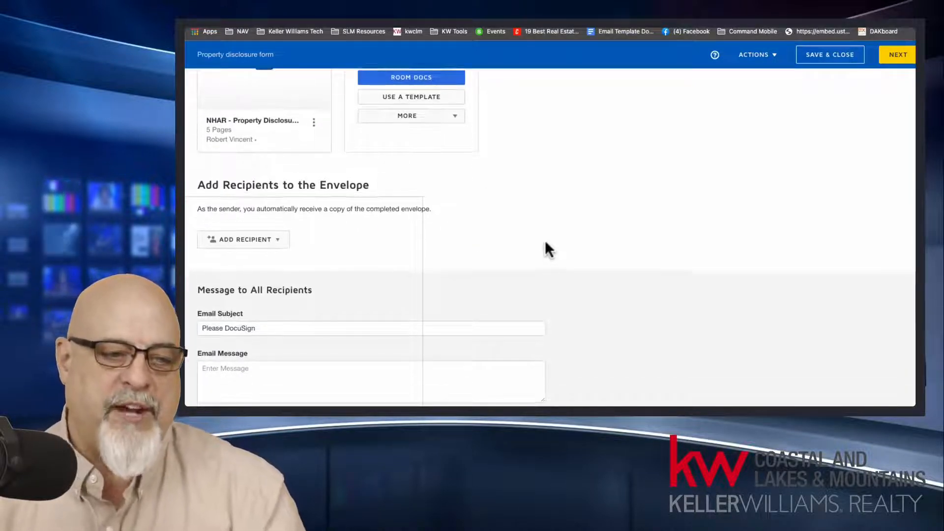
left_click_drag(199, 184, 375, 187)
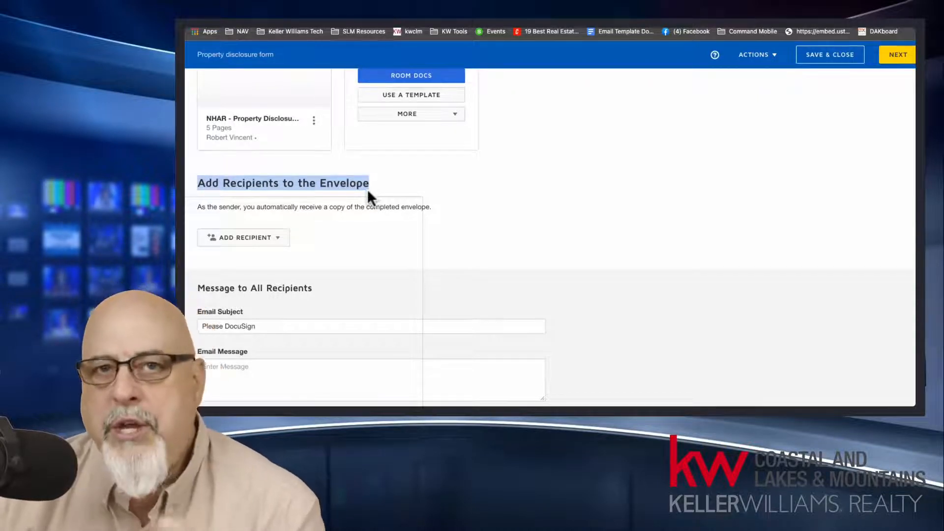
left_click(370, 204)
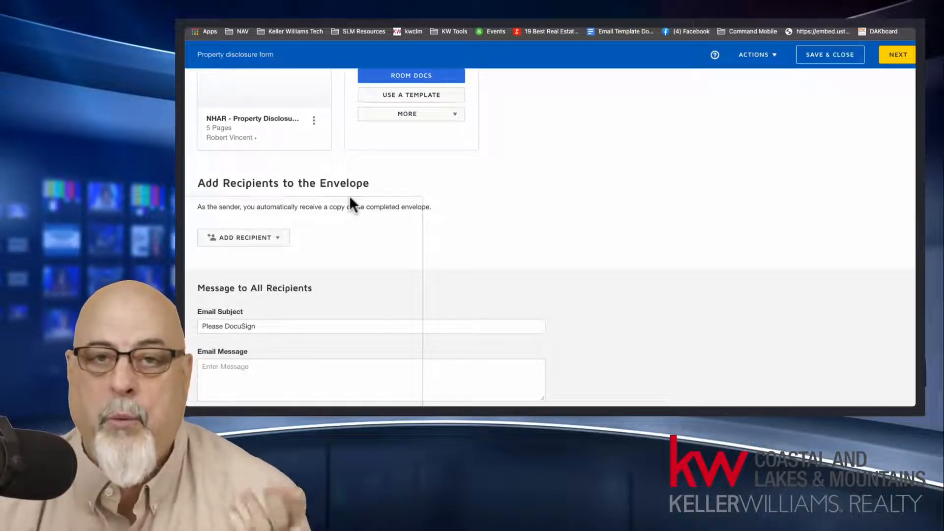
left_click(234, 241)
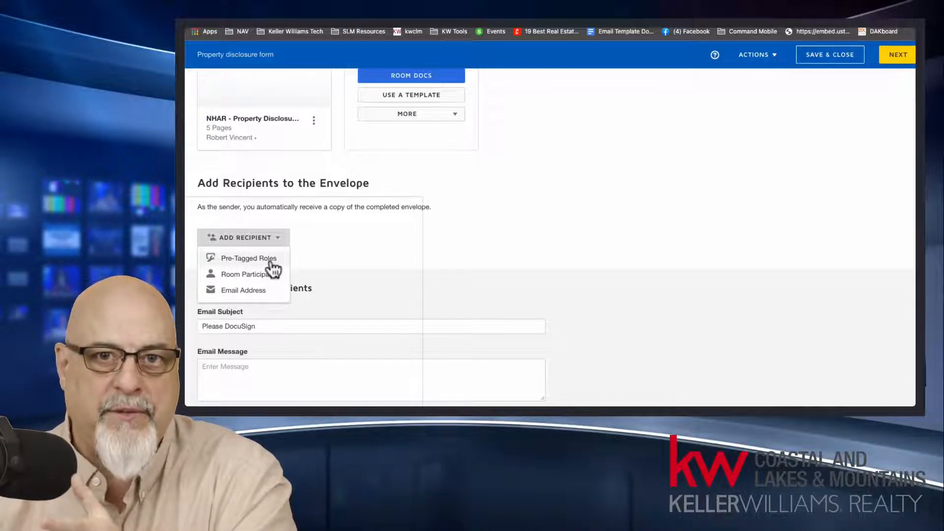
left_click(249, 258)
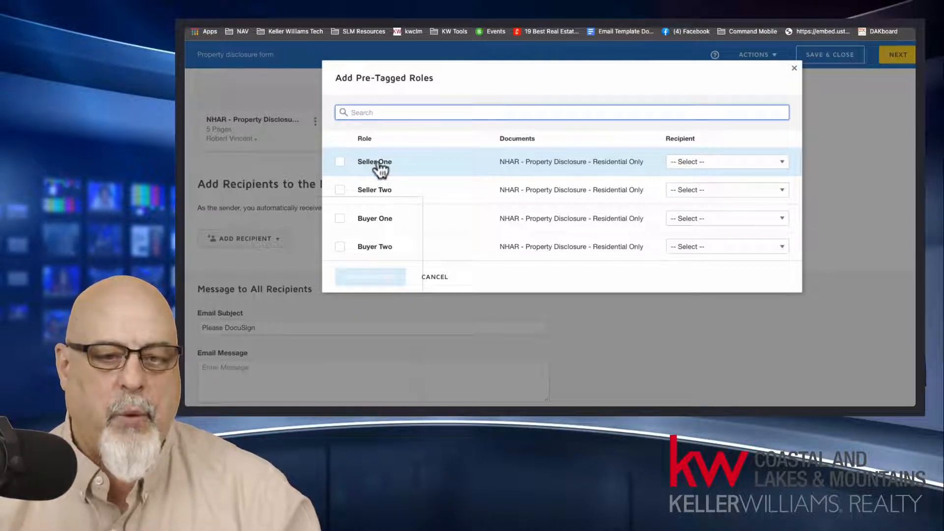
left_click(689, 162)
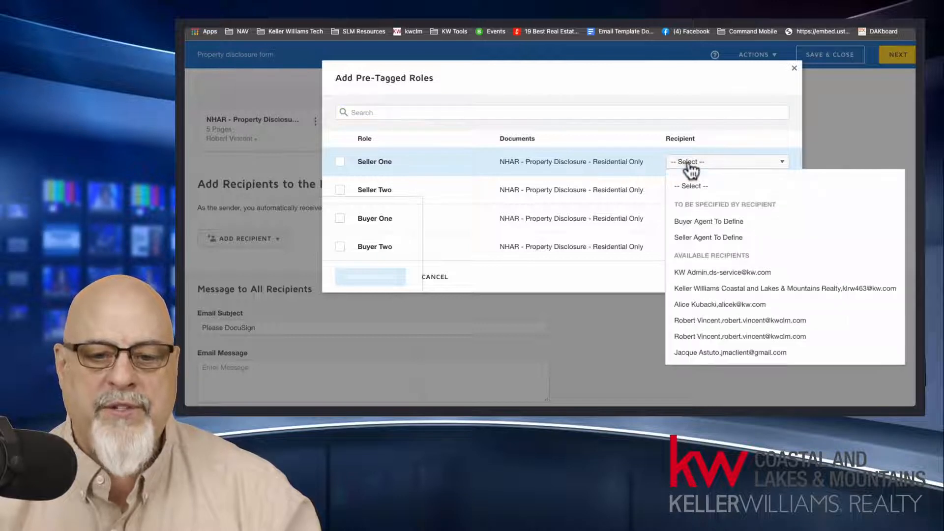
left_click(726, 353)
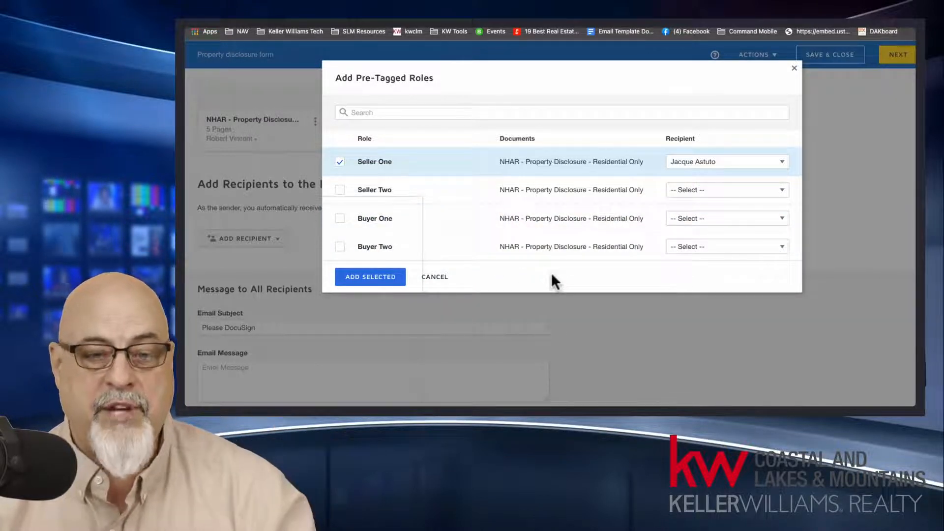
left_click(385, 279)
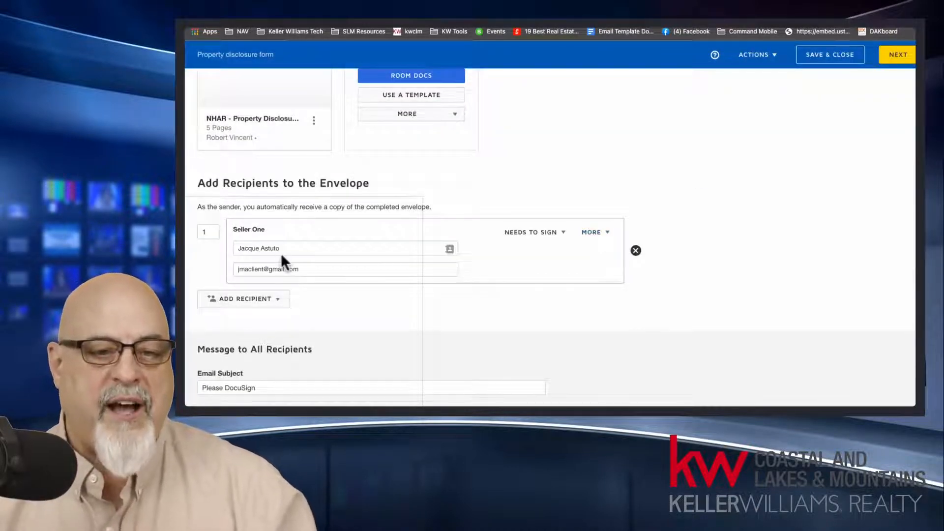
left_click(282, 248)
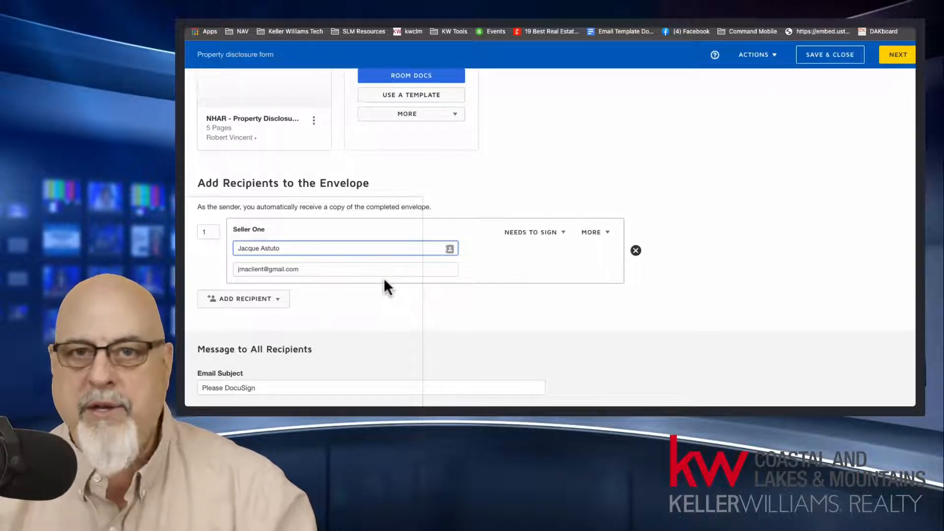
Step: Add the pre-tagged role Seller Two as an envelope recipient, assigned to the agent from the available recipients
left_click(270, 300)
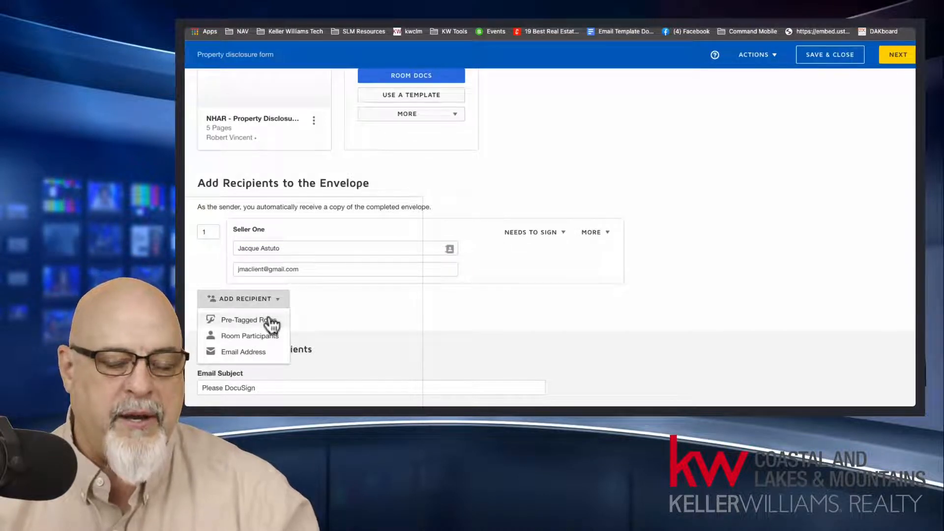
left_click(271, 321)
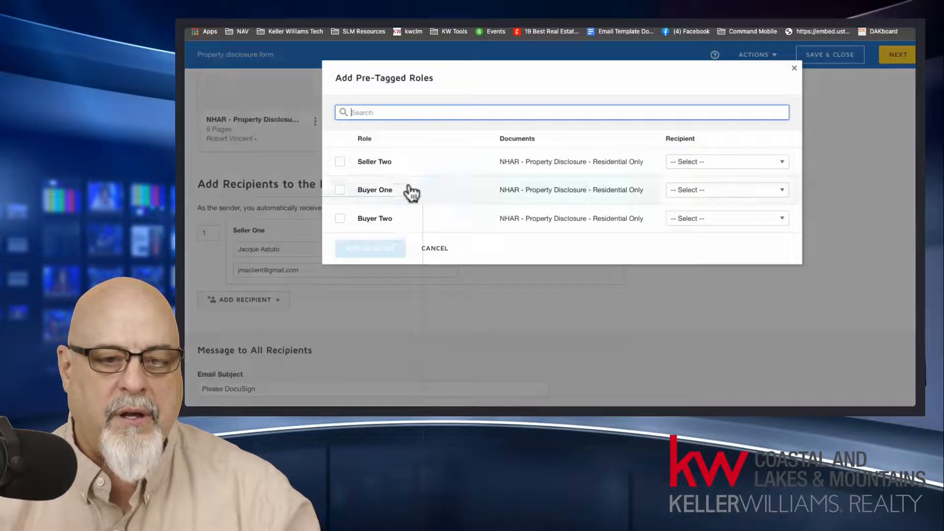
left_click(339, 163)
left_click(694, 162)
left_click(710, 337)
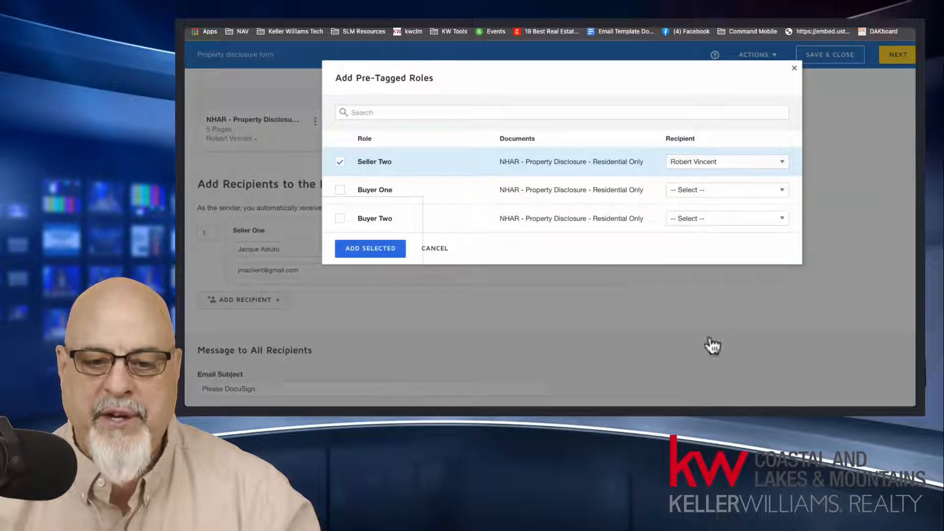
left_click(381, 250)
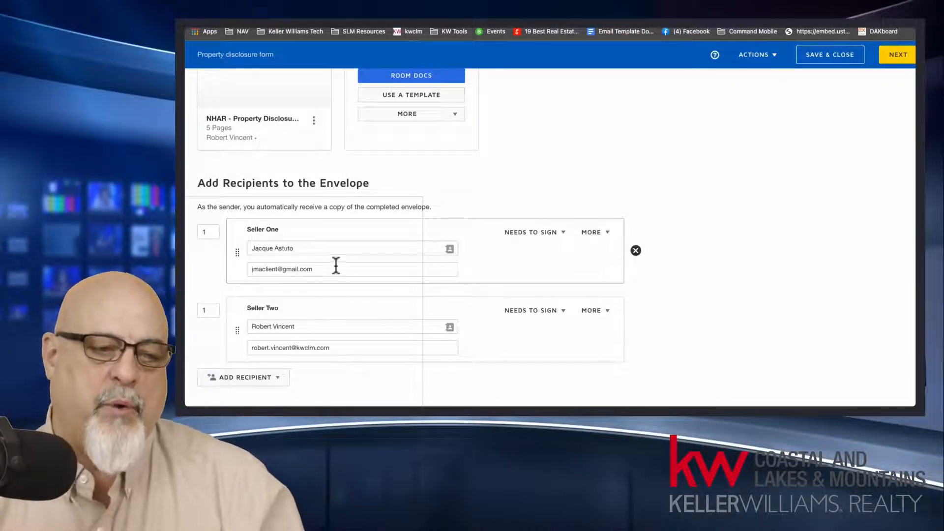
Step: Examine the names, e-mail addresses and signing order of the Seller One and Seller Two recipients
left_click_drag(299, 248, 255, 245)
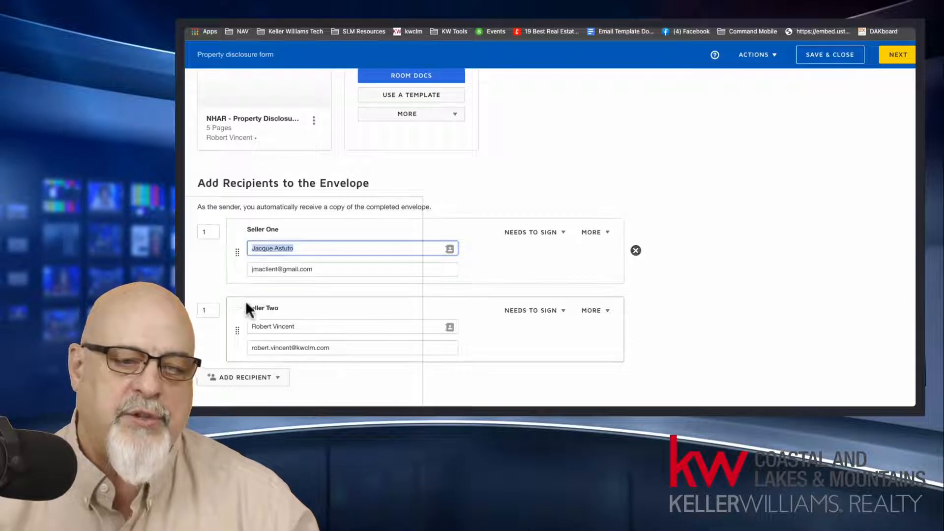
left_click(319, 327)
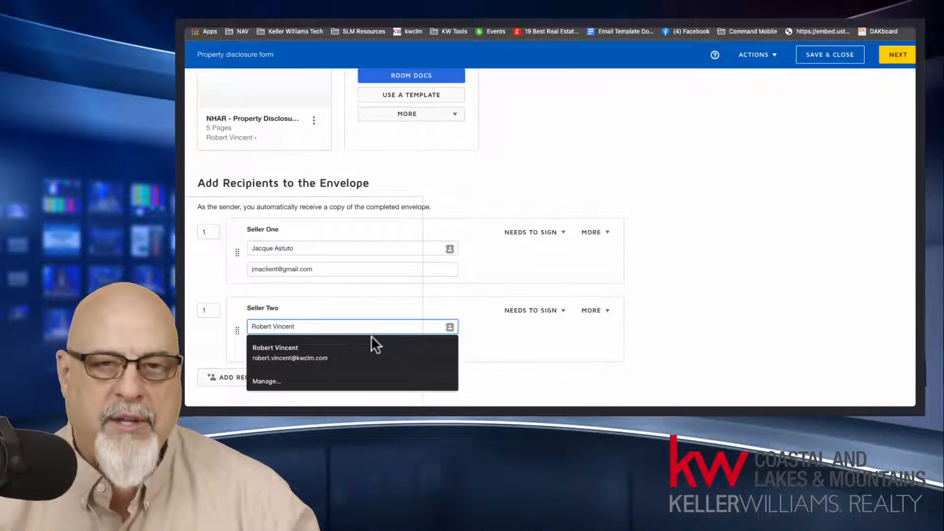
left_click(349, 308)
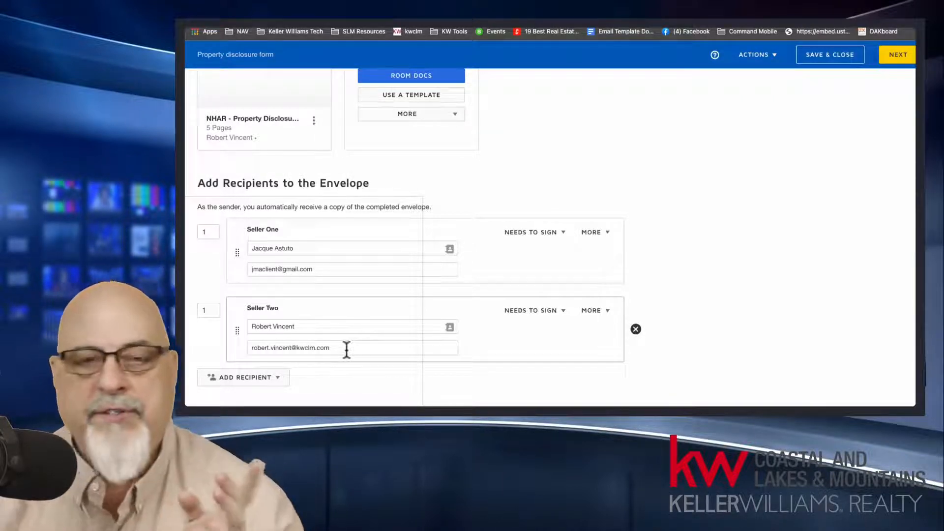
left_click(327, 247)
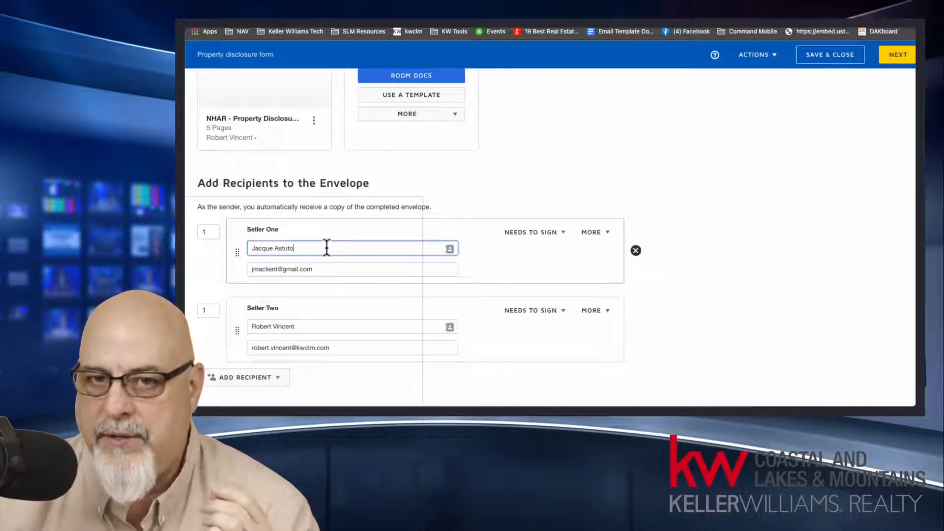
left_click(315, 324)
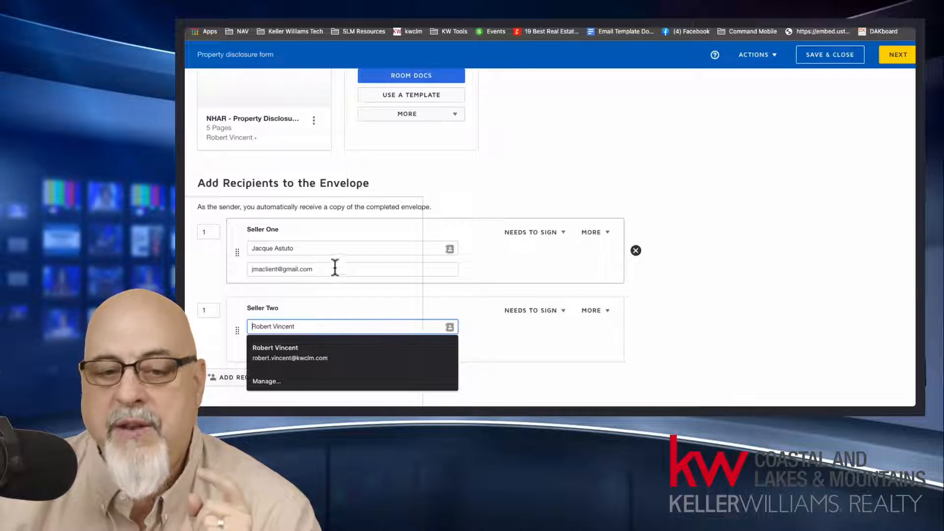
left_click(546, 187)
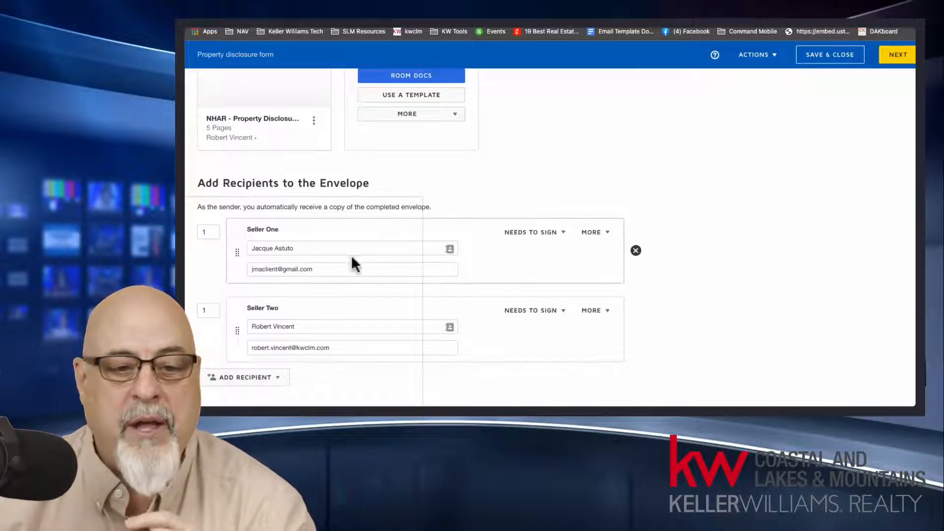
left_click_drag(295, 248, 248, 248)
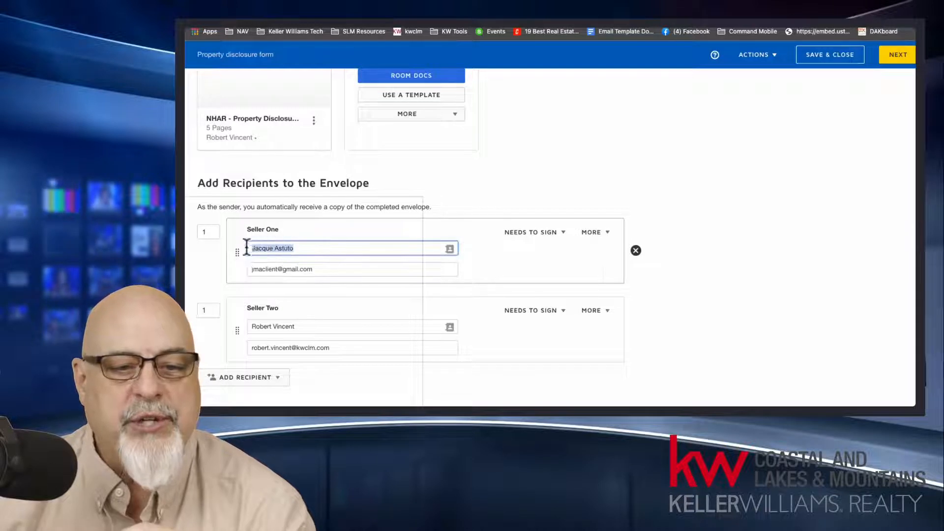
left_click(705, 288)
scroll(701, 281, "down", 5)
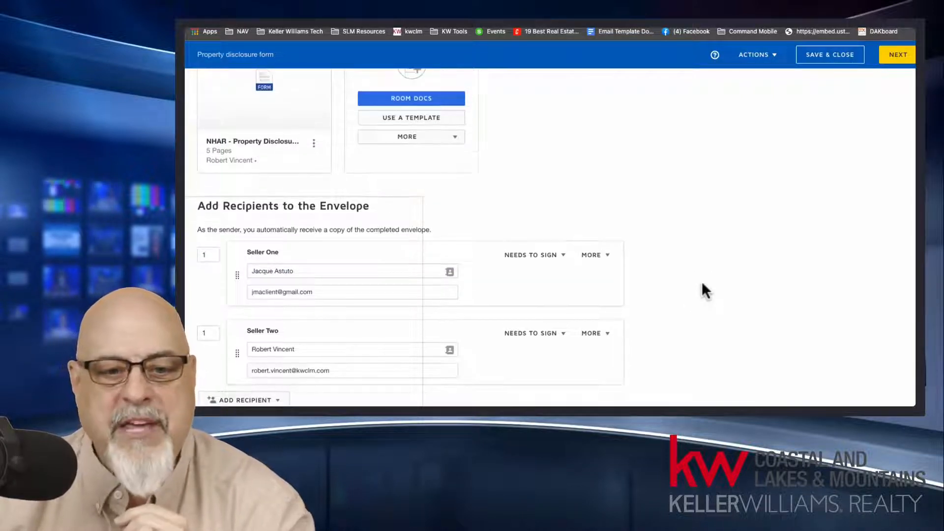
scroll(702, 284, "up", 1)
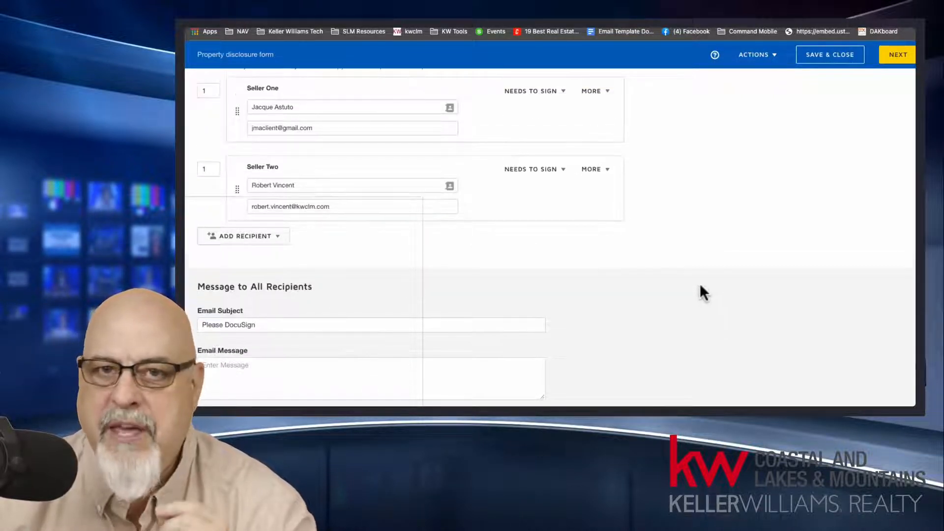
left_click(305, 186)
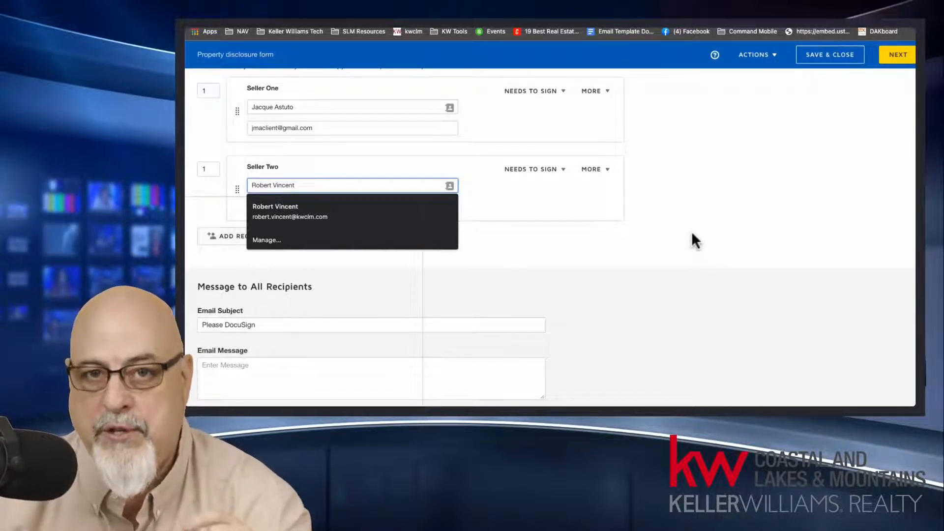
key("Return")
Step: Set the signing order of the Seller Two recipient to 2
scroll(691, 231, "up", 3)
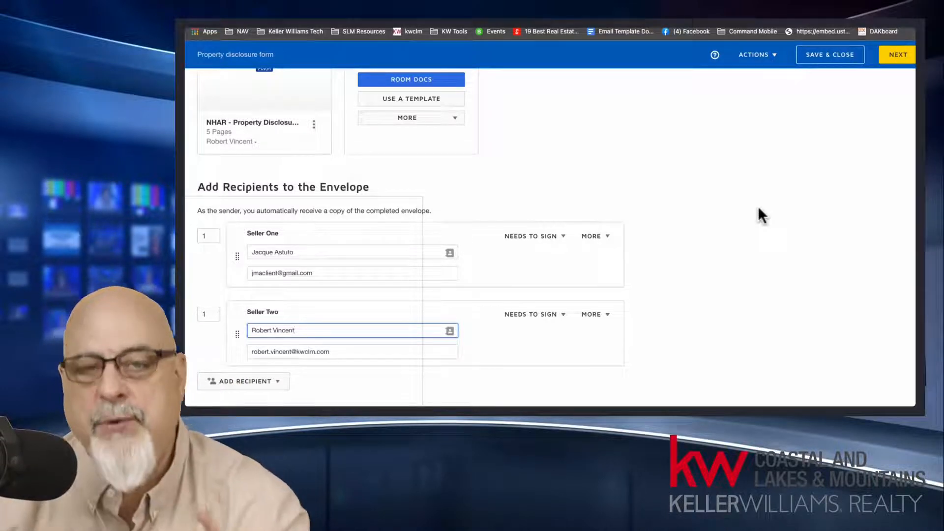
left_click(209, 314)
type("2")
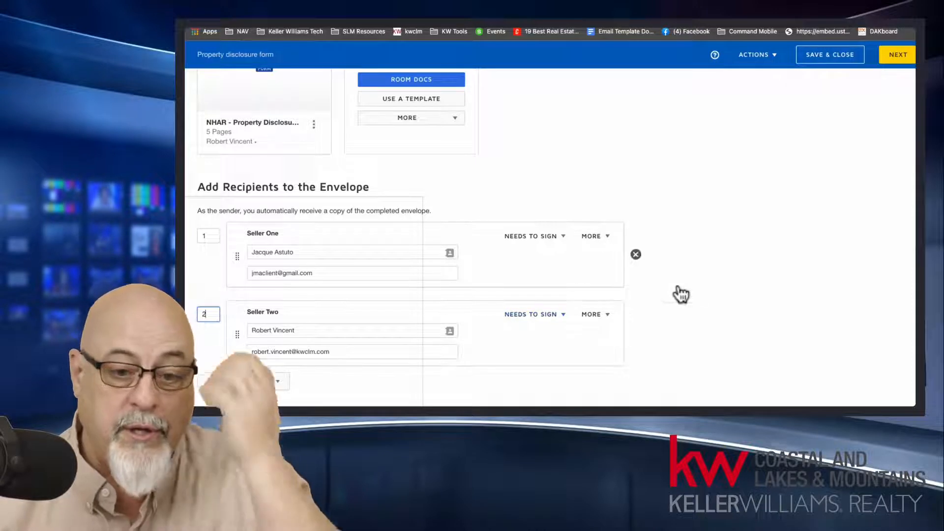
Step: Proceed to the field placement page and examine the recipient list and both sellers' initial fields on page 1 of the disclosure form
left_click(696, 286)
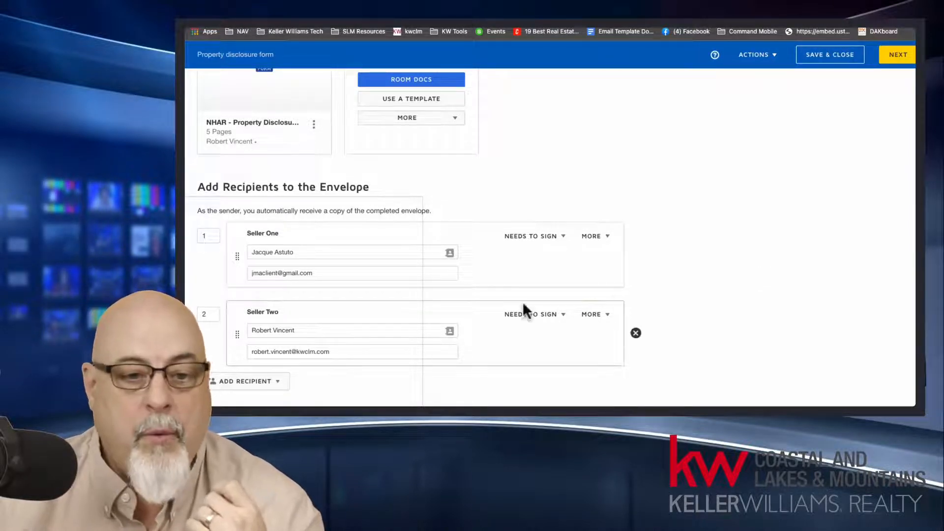
mouse_move(381, 323)
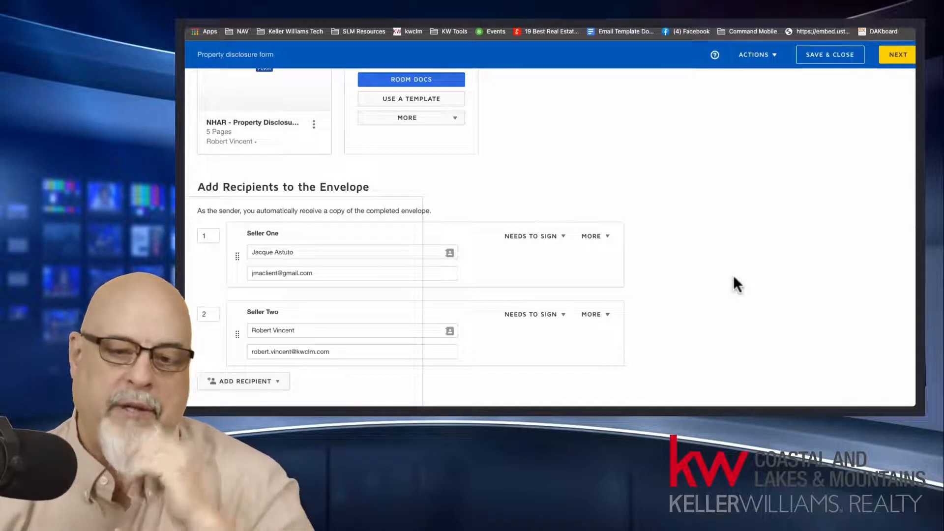
left_click(894, 57)
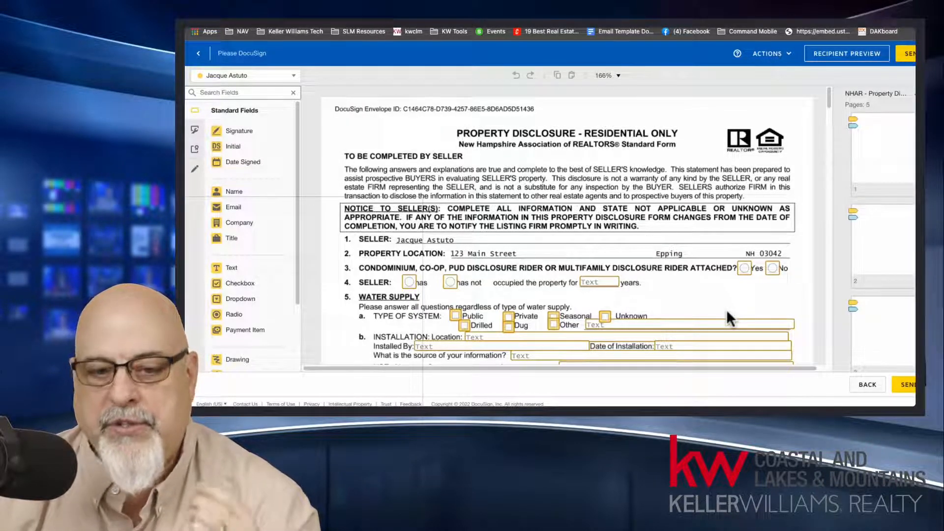
left_click(250, 77)
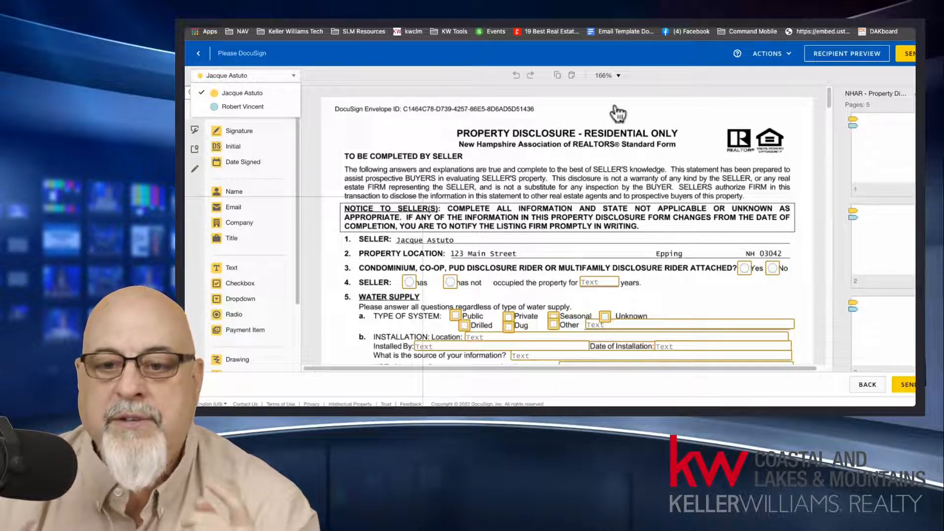
left_click_drag(828, 94, 823, 129)
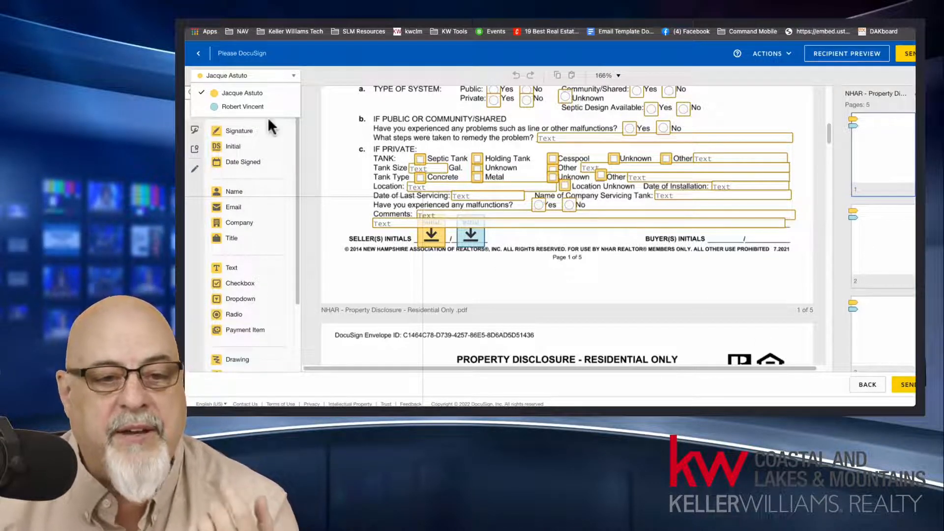
Step: Switch the active recipient to Seller Two and inspect which recipient the Septic Tank checkbox is assigned to
left_click(239, 108)
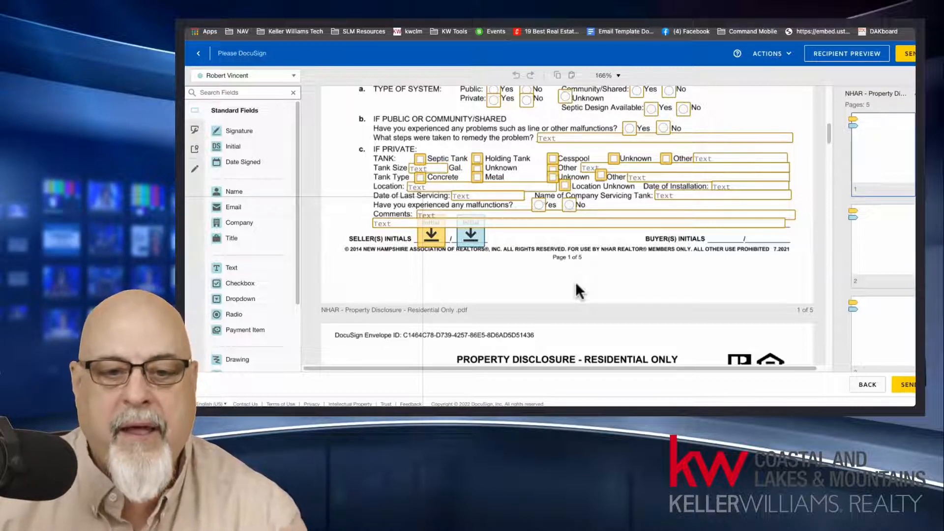
left_click(420, 163)
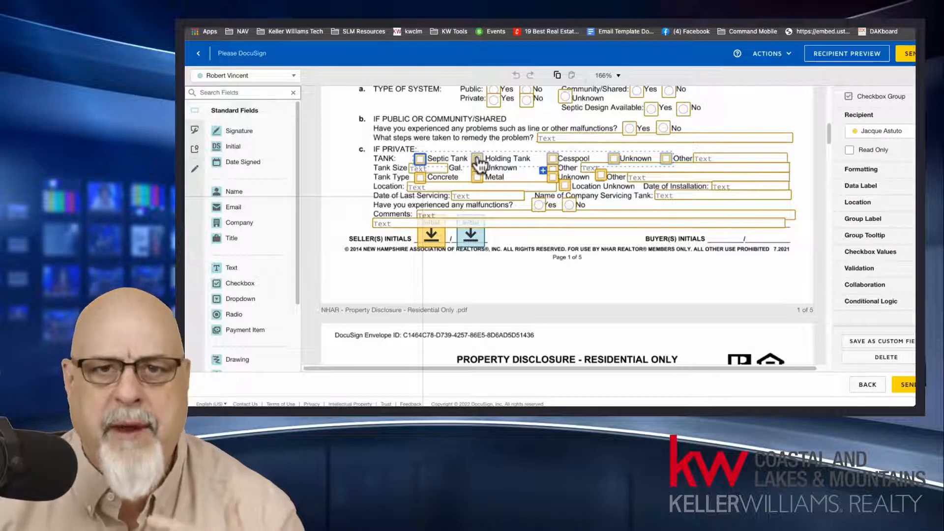
left_click(591, 278)
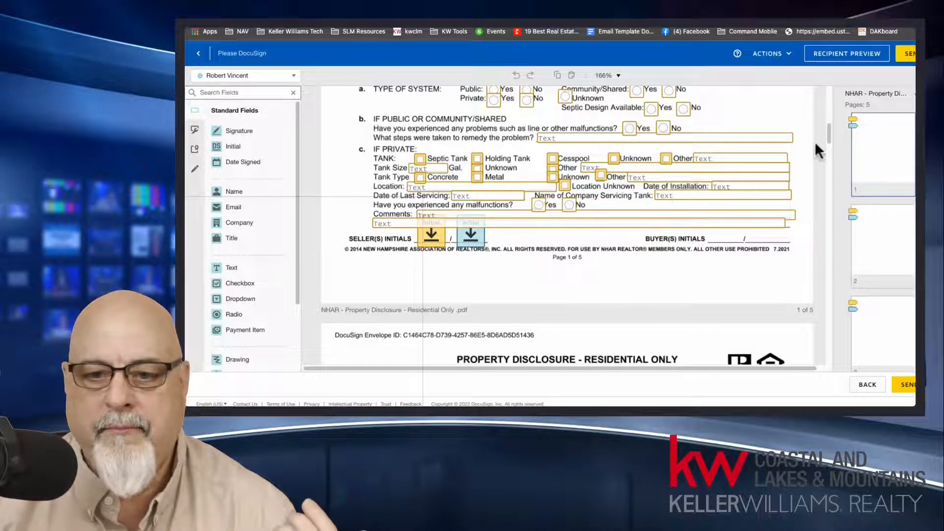
left_click(829, 131)
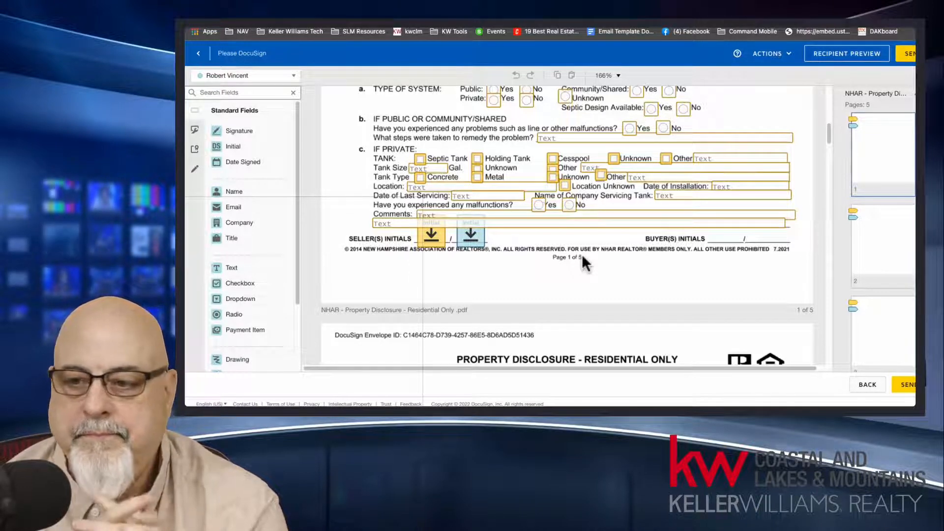
Step: Return to the envelope details and delete both the Seller One and Seller Two recipients together with their assigned fields
left_click(865, 385)
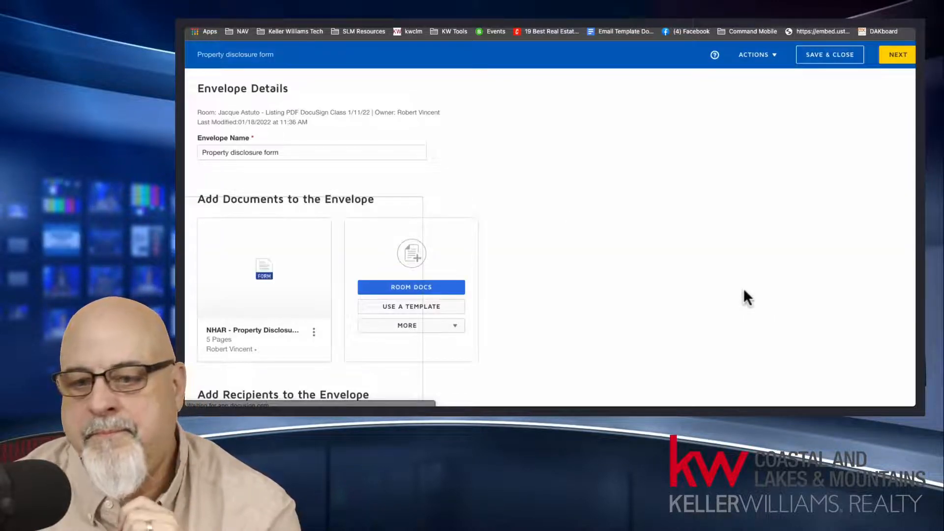
scroll(645, 244, "down", 3)
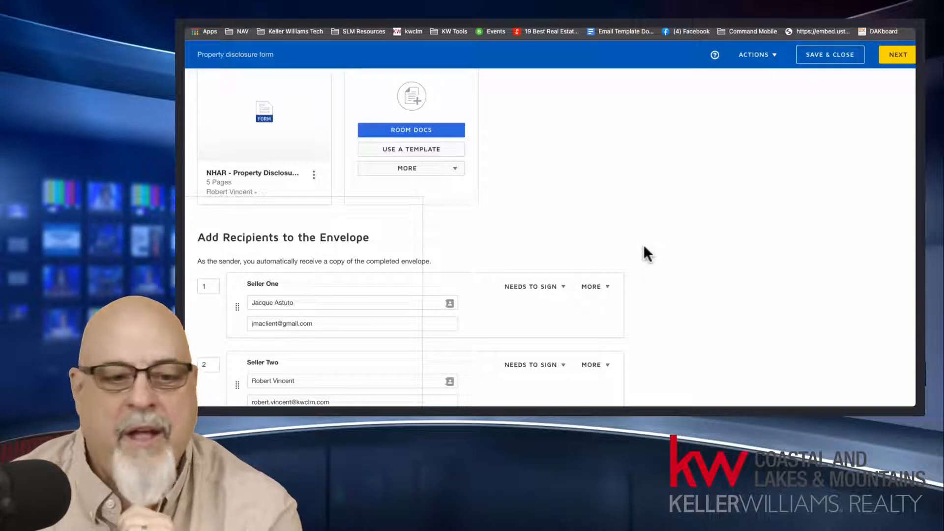
mouse_move(621, 285)
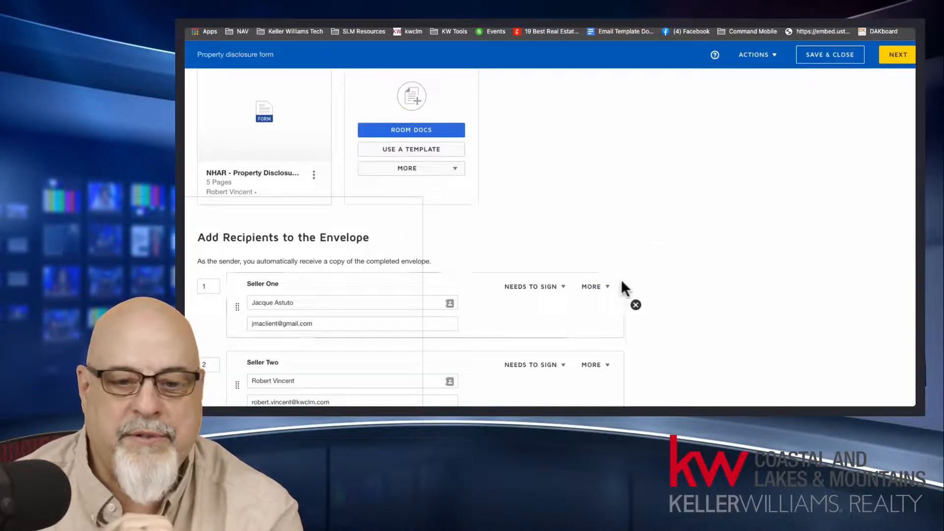
left_click(636, 304)
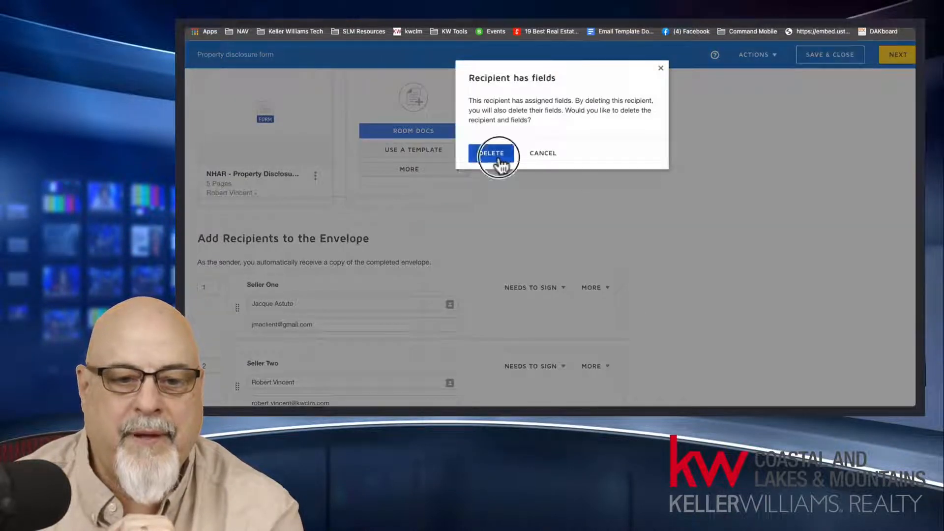
left_click(492, 153)
left_click(636, 304)
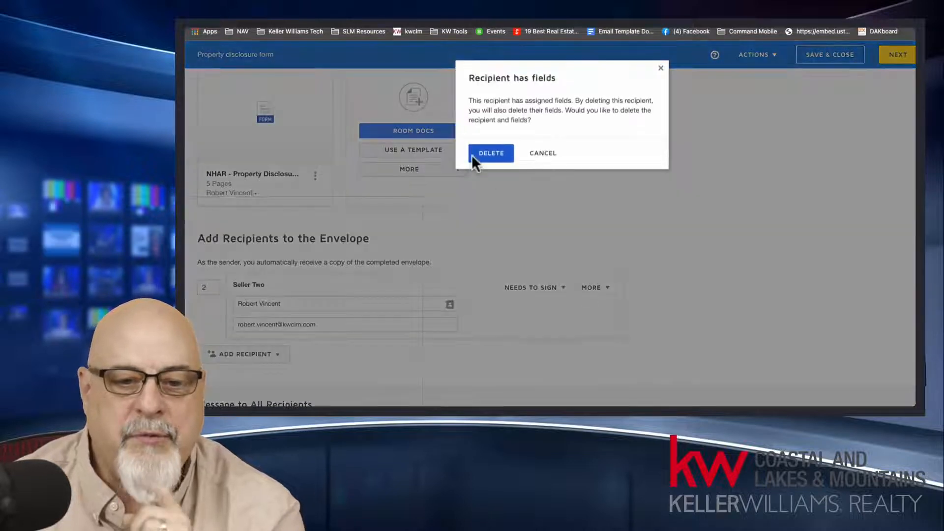
left_click(495, 153)
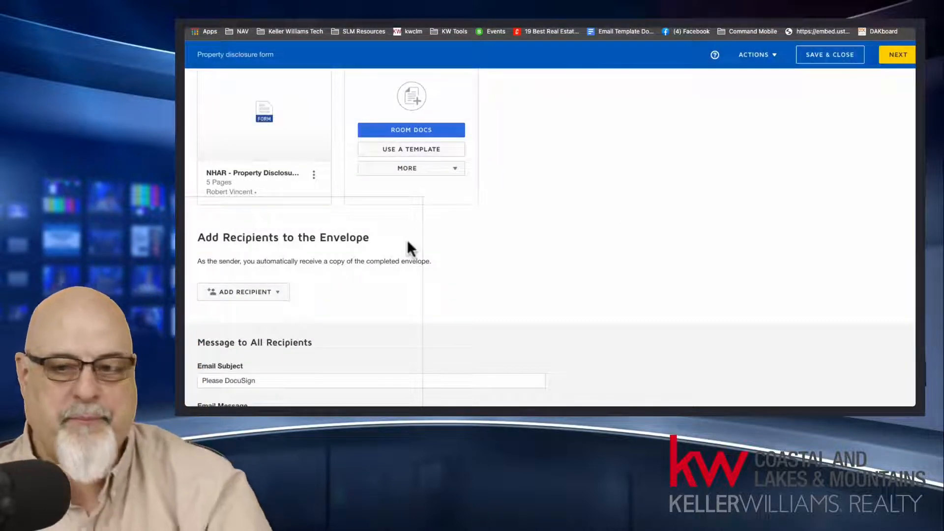
Step: Open the pre-tagged roles for adding recipients to the envelope
left_click(278, 294)
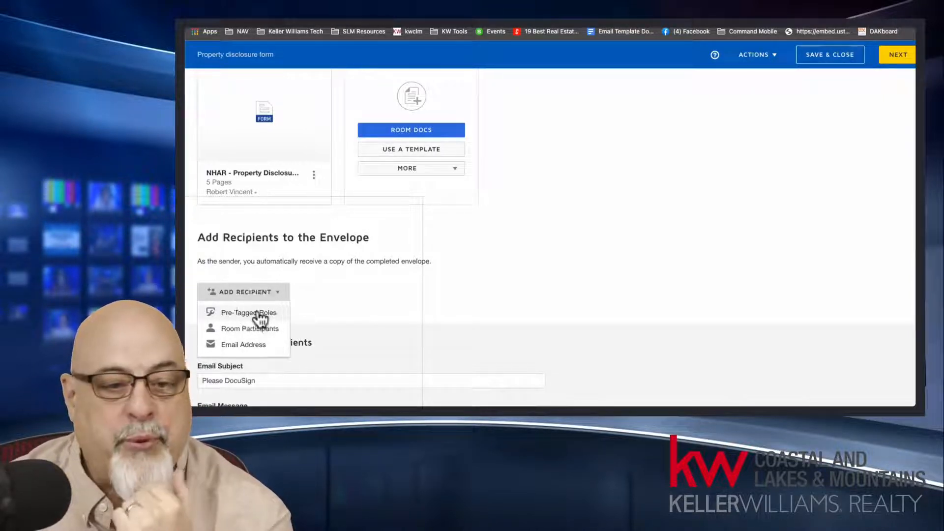
left_click(257, 314)
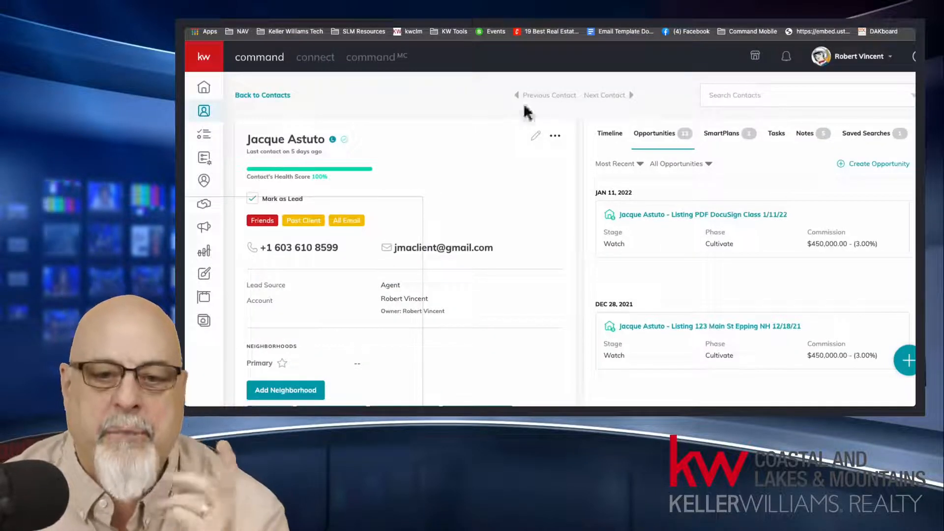
Step: Switch to KW Command, open the contact's "Listing PDF DocuSign Class 1/11/22" opportunity and check its Contact Name and Co-Seller details
left_click(683, 214)
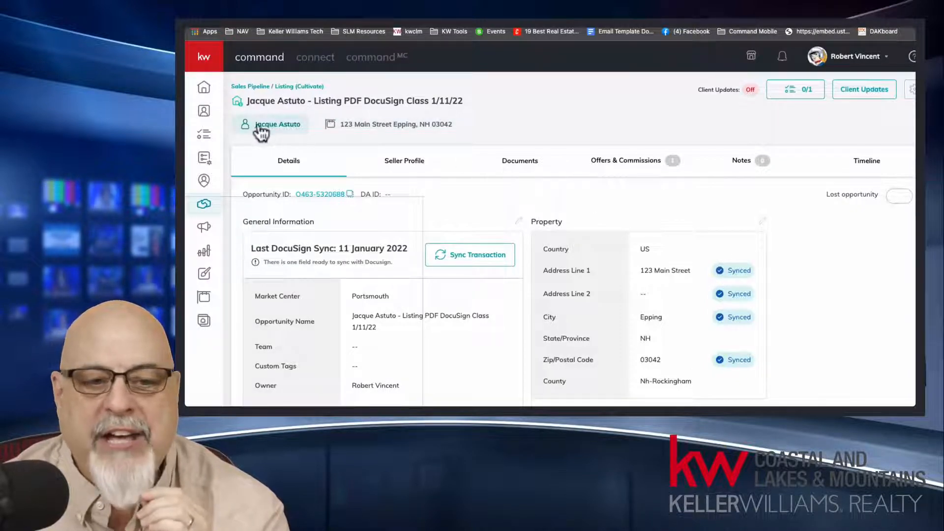
left_click(274, 132)
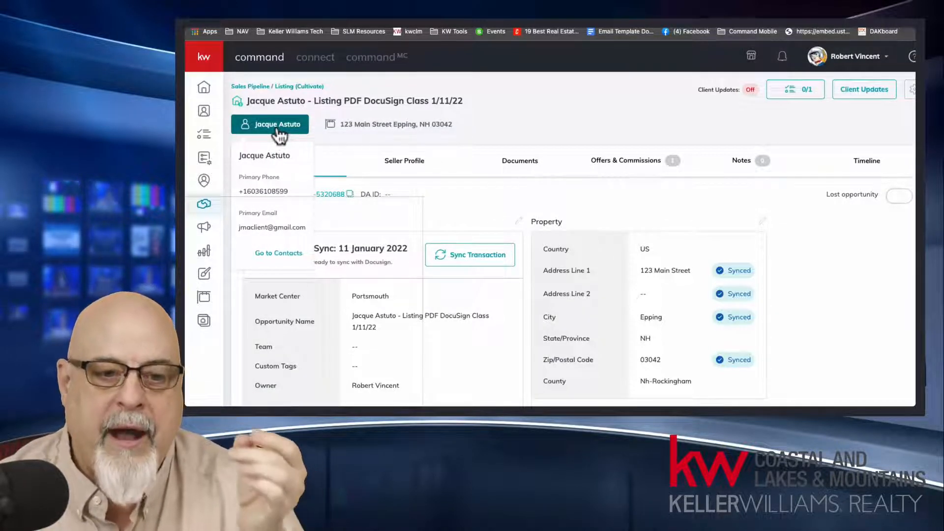
scroll(391, 340, "down", 5)
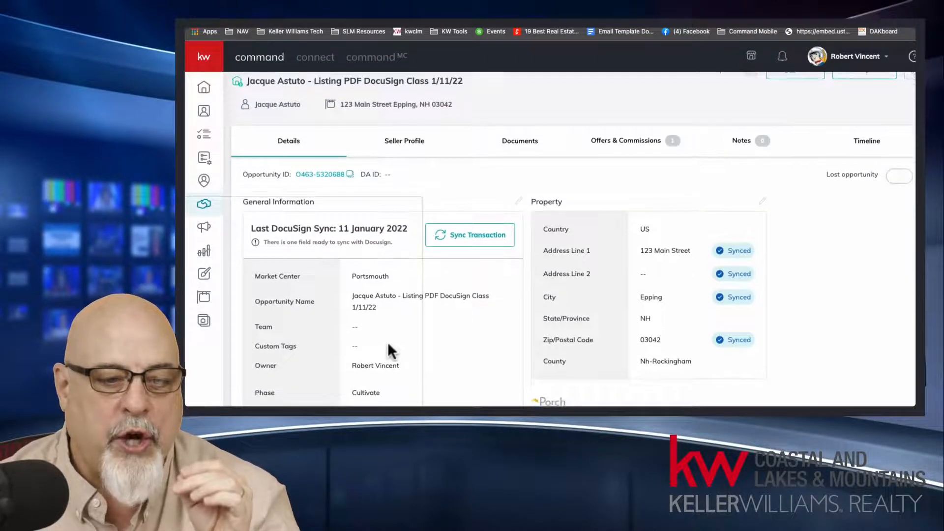
left_click_drag(253, 268, 399, 275)
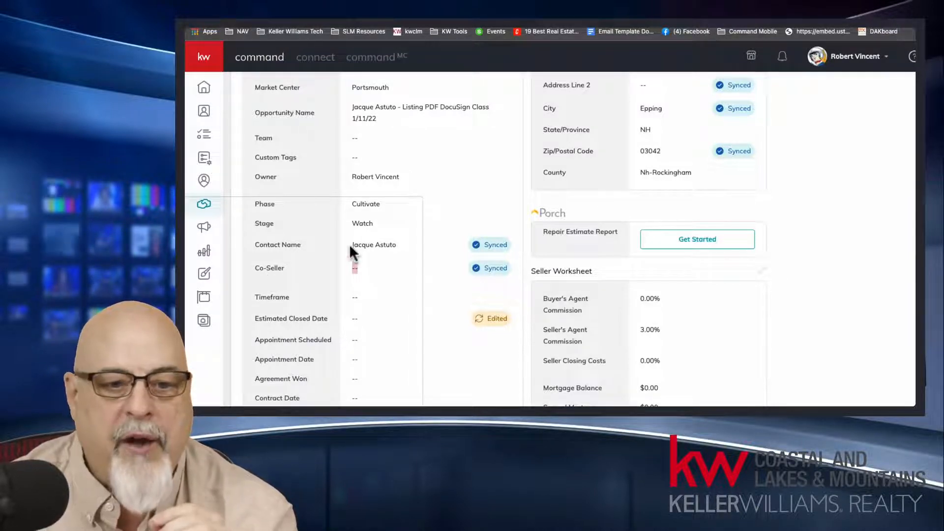
left_click_drag(350, 245, 399, 248)
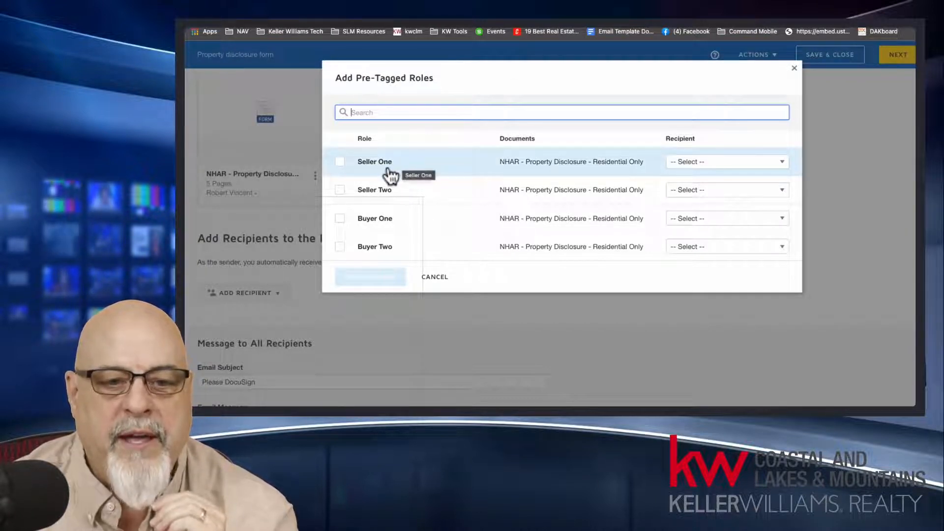
Step: Back in DocuSign, add the pre-tagged roles Seller One, assigned to the agent, and Seller Two, assigned to the seller client
left_click(703, 166)
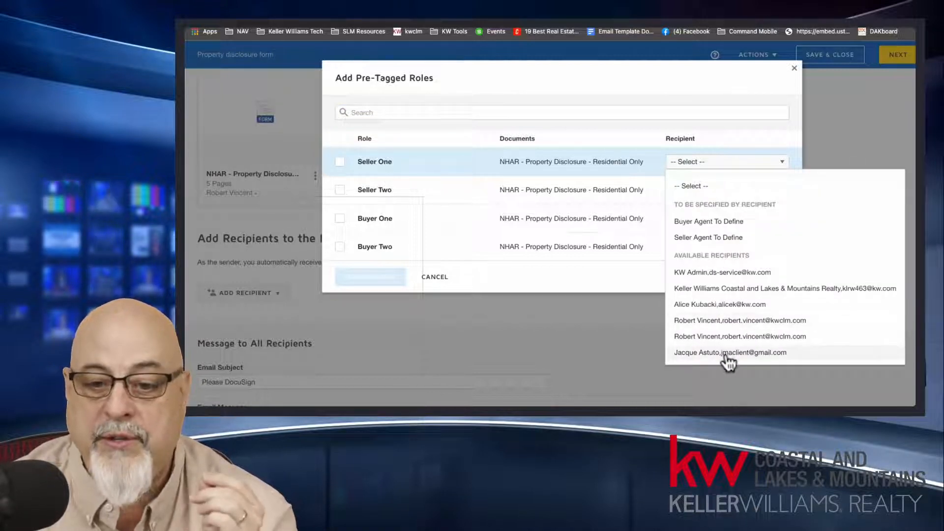
left_click(698, 337)
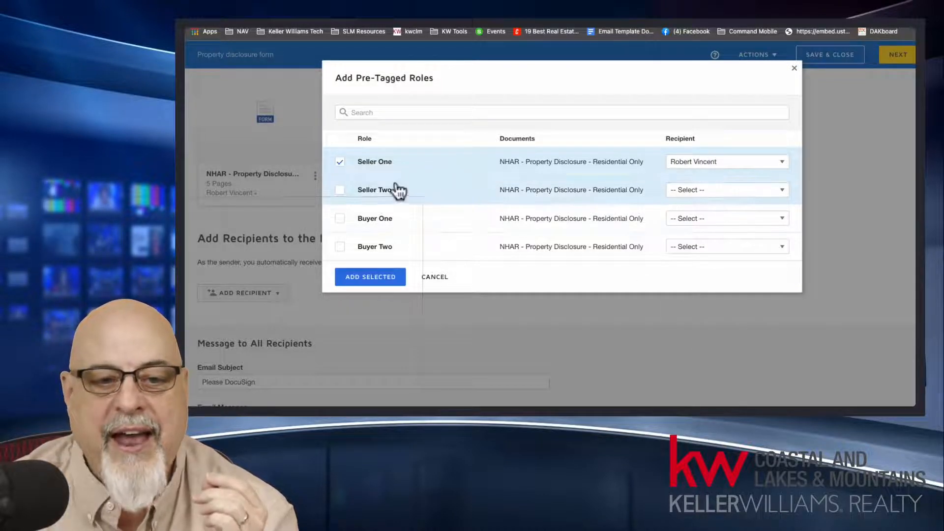
left_click(700, 191)
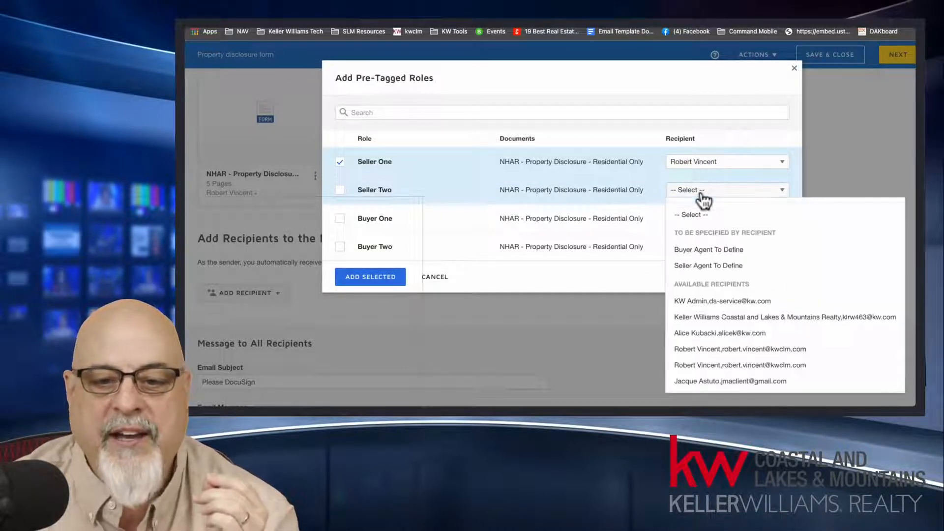
left_click(713, 381)
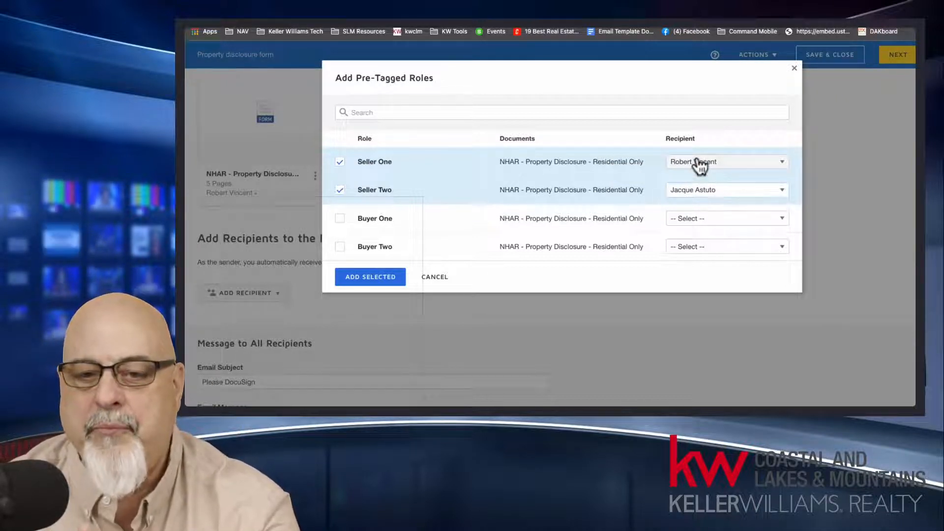
left_click(377, 278)
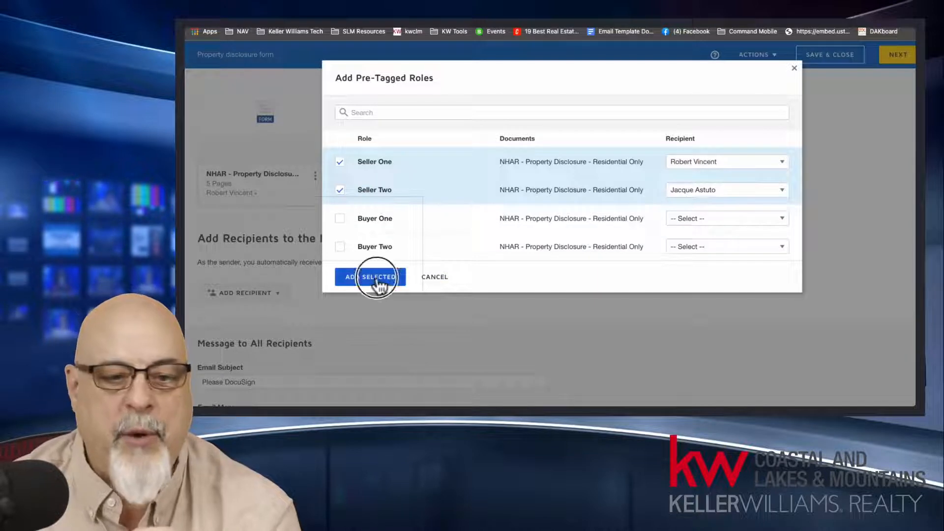
Step: Proceed to field placement and check the recipient list and the sellers' fields on page 1 of the disclosure form
left_click(899, 61)
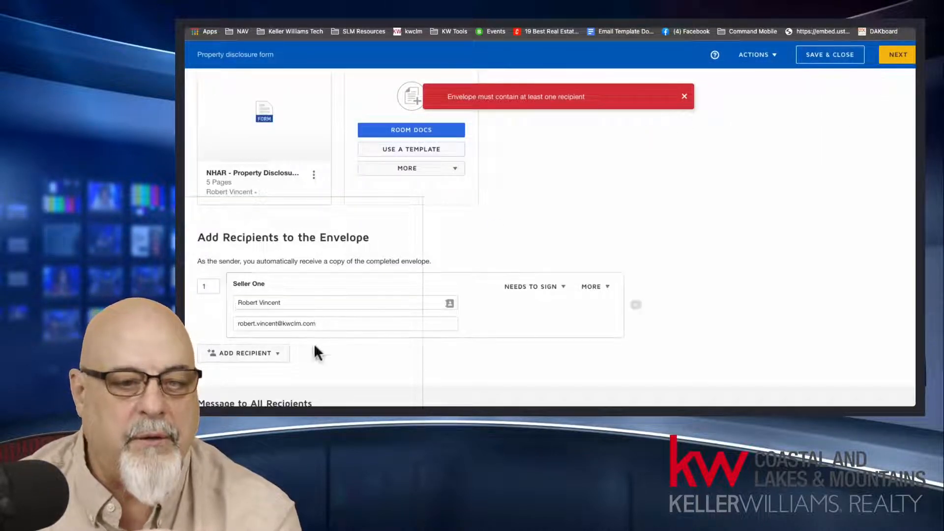
left_click(898, 49)
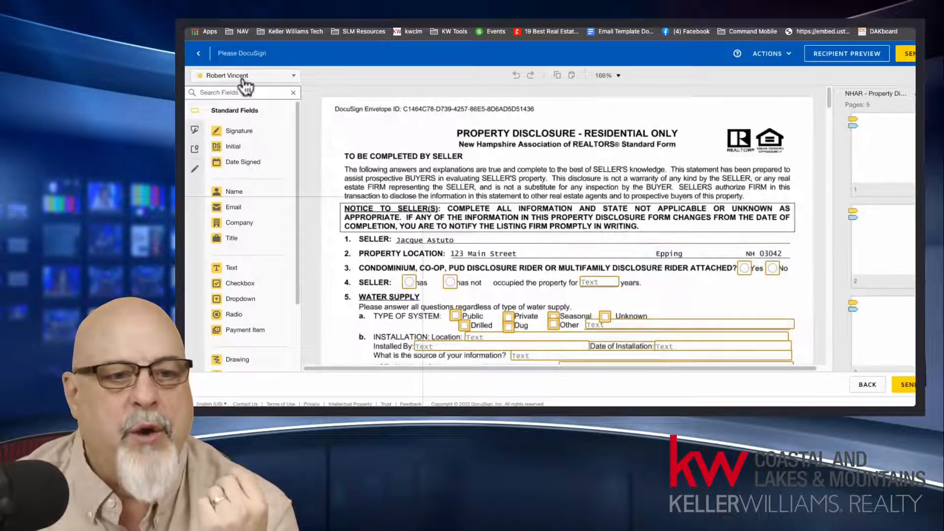
left_click(243, 78)
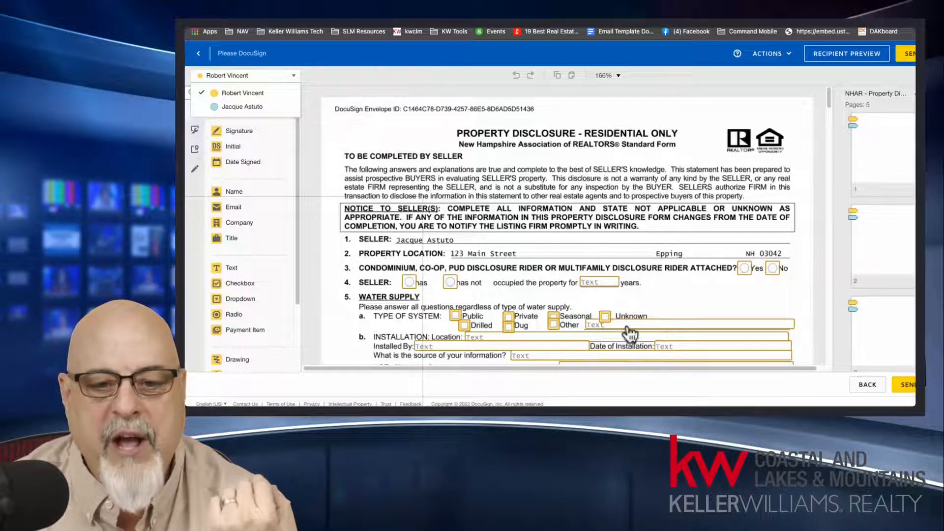
left_click(673, 290)
scroll(674, 288, "down", 5)
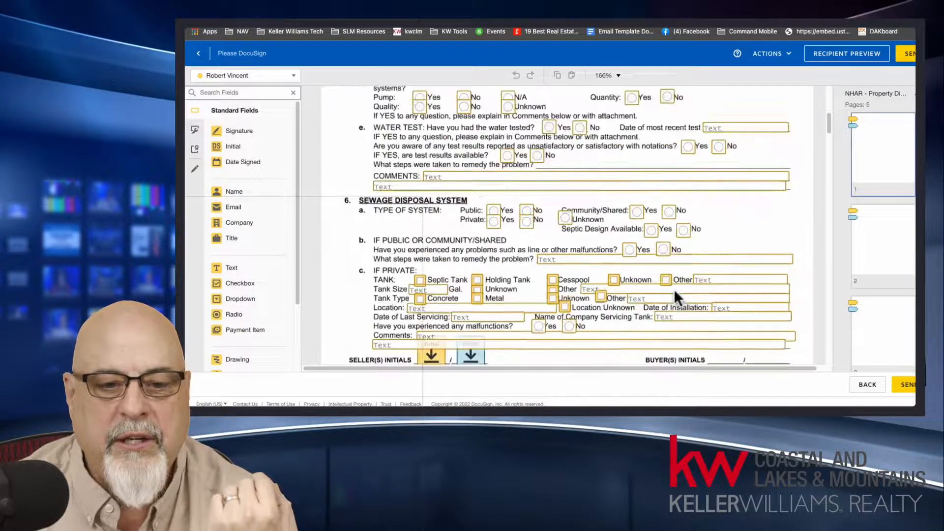
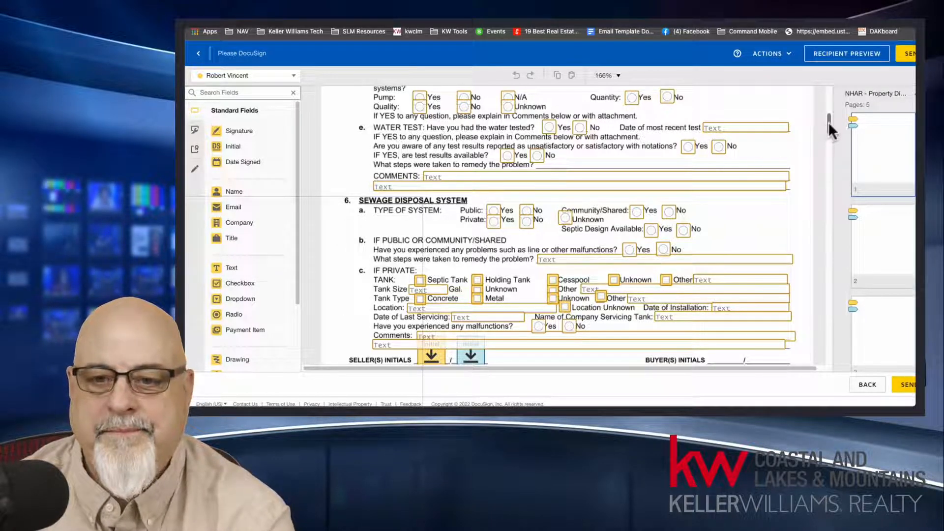
Step: Return from field placement to the envelope details, then save and close the "Property disclosure form" envelope
left_click_drag(828, 122, 825, 94)
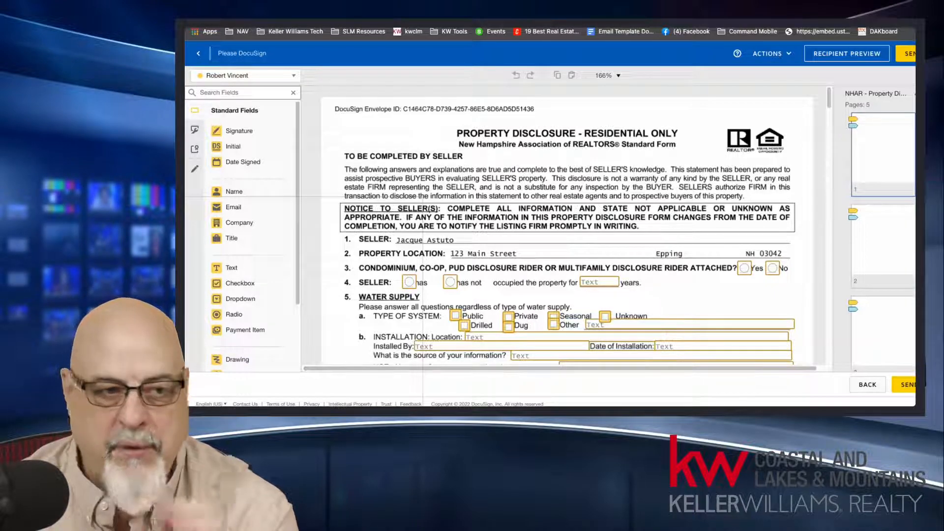
left_click(868, 386)
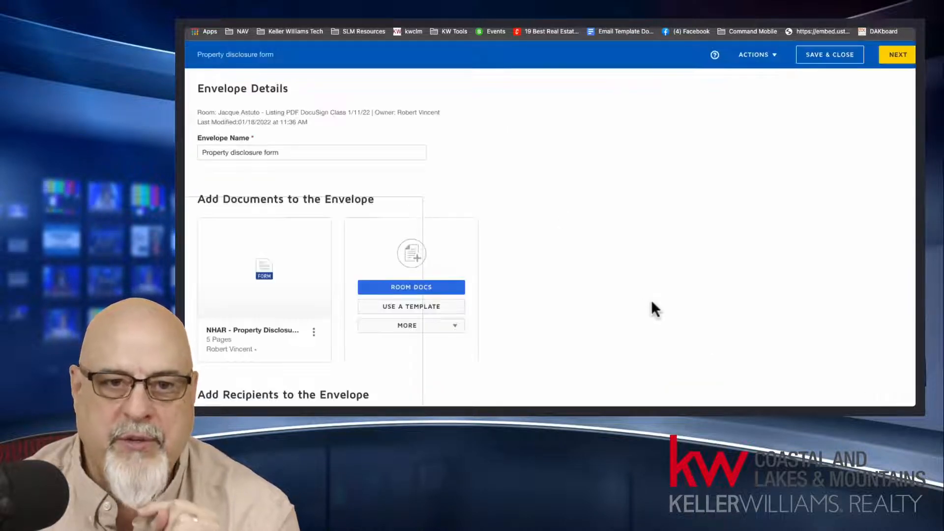
left_click(841, 57)
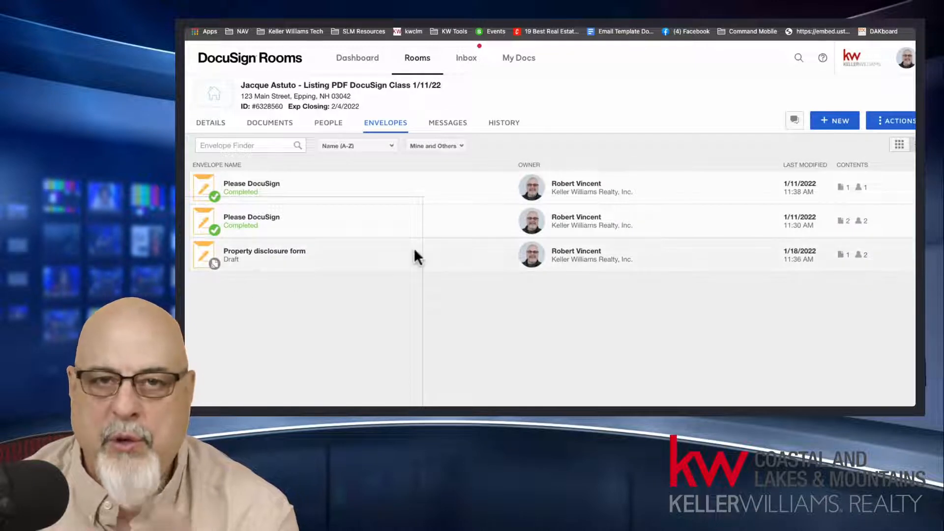
Step: Create a new envelope from the "Property Disclosure Residential" PDF in the room's documents
left_click(285, 122)
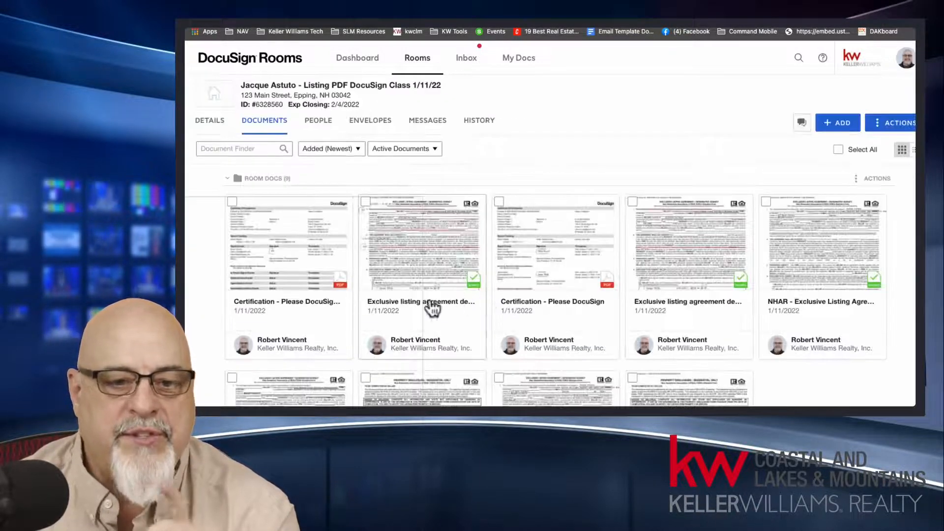
scroll(445, 301, "down", 3)
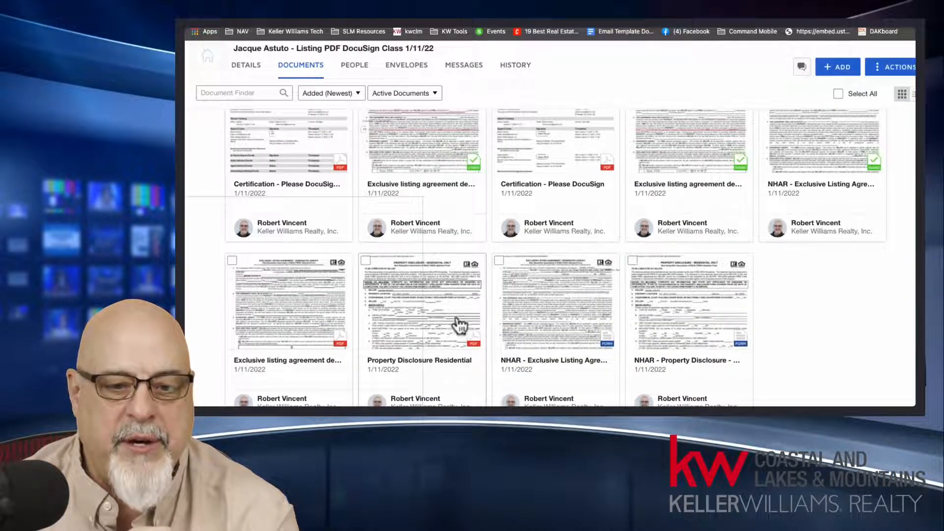
right_click(430, 264)
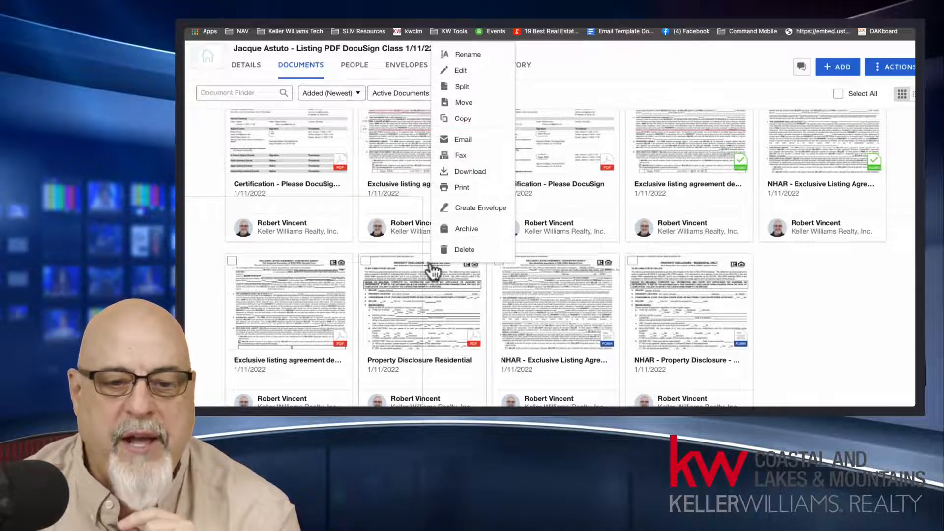
left_click(486, 209)
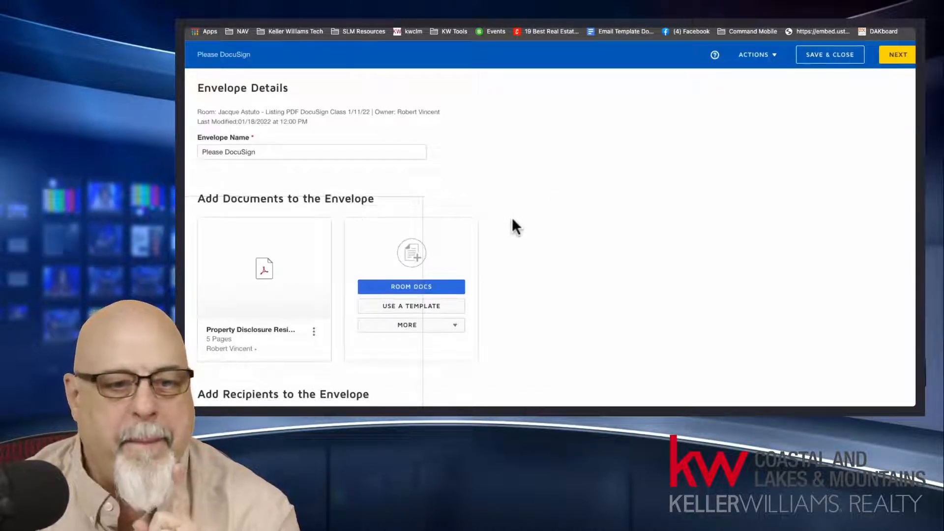
Step: Check the new envelope's details and preview the attached Property Disclosure Residential PDF, then close the preview
scroll(512, 220, "down", 5)
scroll(346, 181, "up", 4)
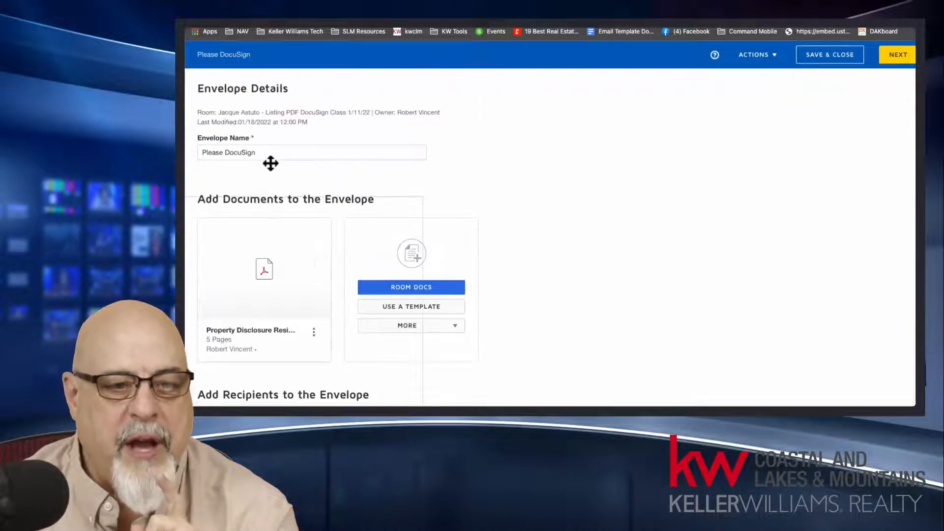
left_click(248, 152)
scroll(523, 223, "down", 4)
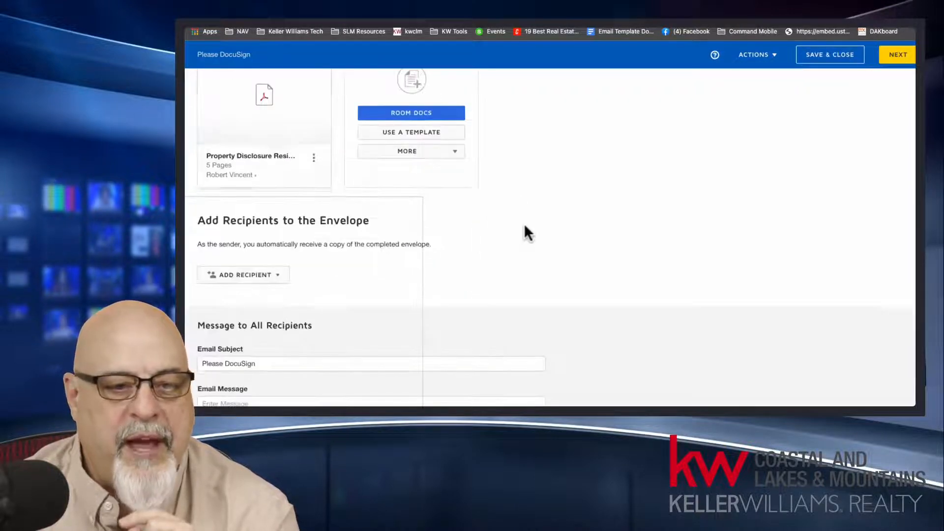
left_click(262, 95)
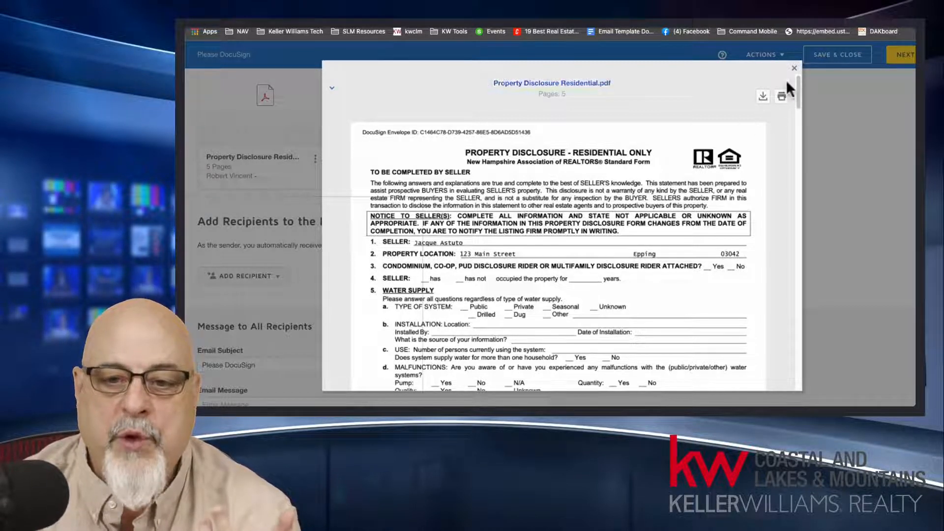
left_click(794, 68)
Step: Add the room participant with the Seller 1 role as a recipient of the envelope
scroll(631, 188, "down", 2)
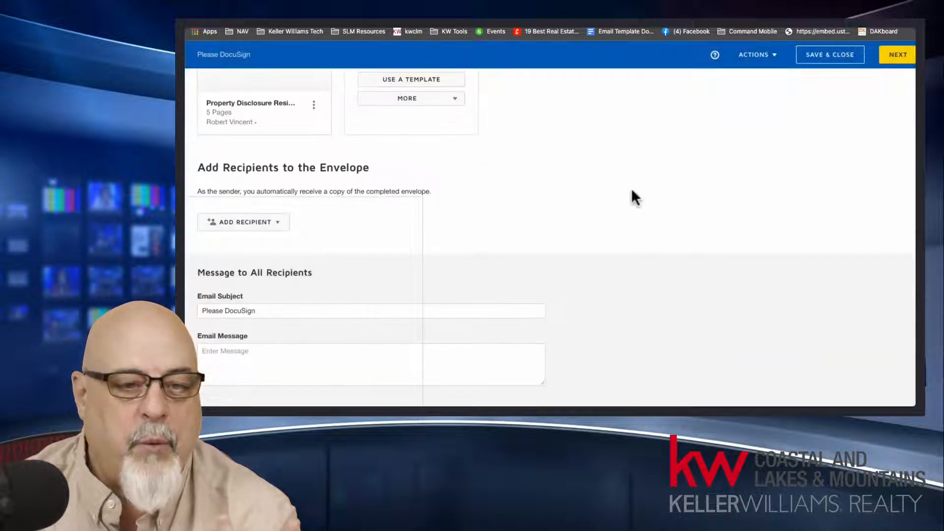
left_click(266, 224)
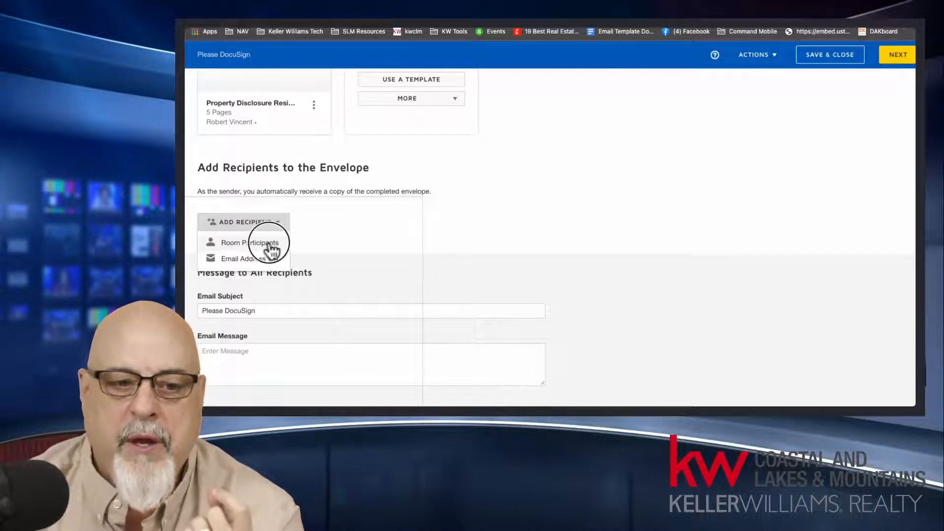
left_click(270, 243)
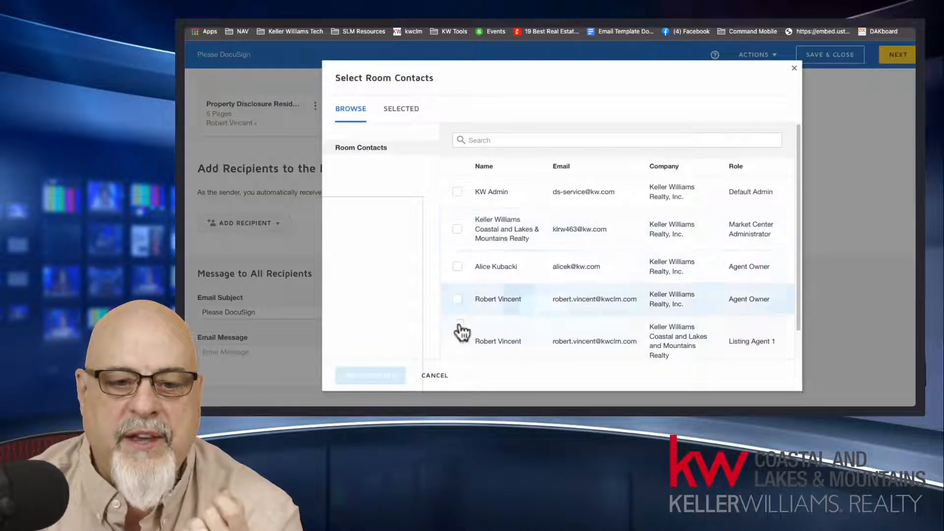
scroll(452, 306, "down", 1)
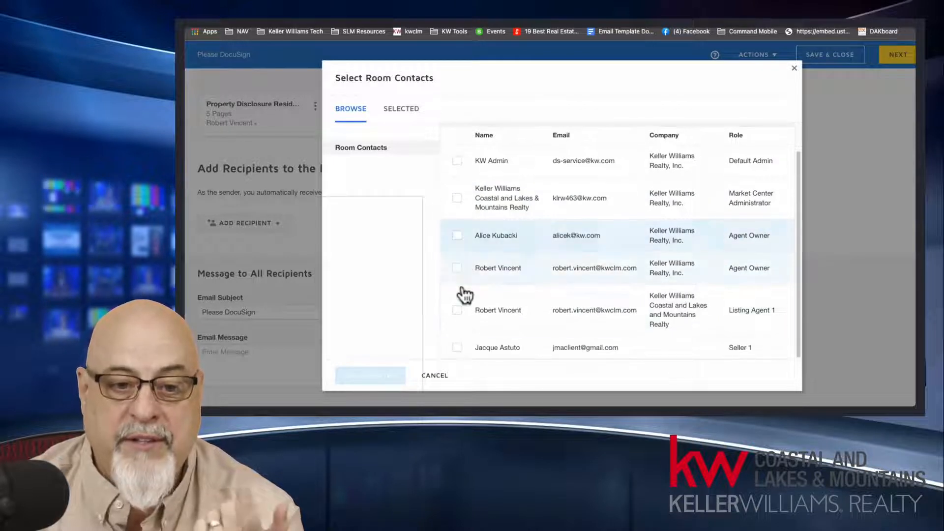
left_click(457, 349)
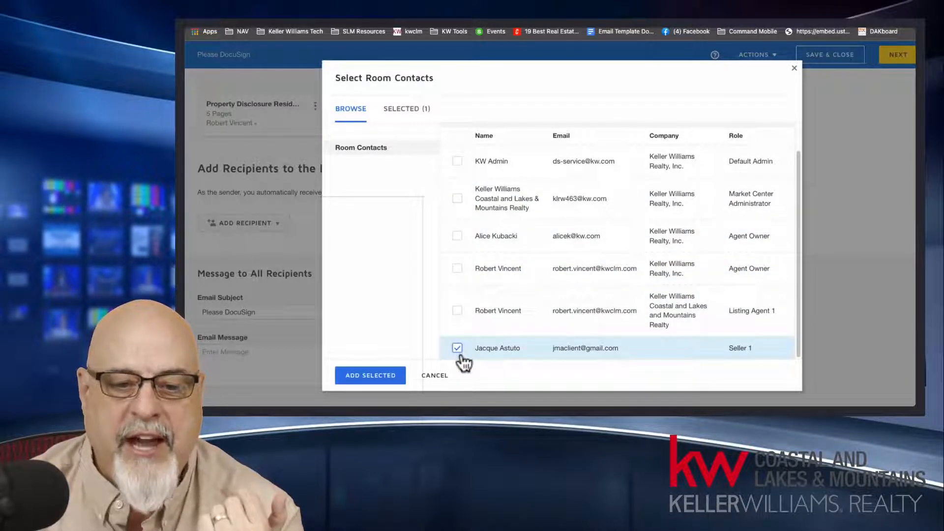
left_click(371, 376)
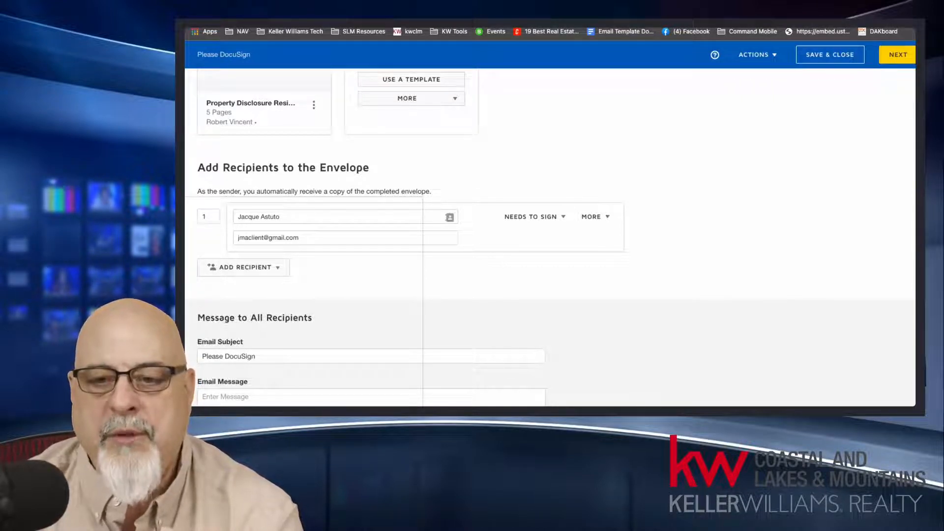
Step: Proceed to field placement and, on page 2, add a text field at Radon "By", a signature at Seller(s) Initials and a checkbox at asbestos siding "Yes"
left_click(899, 56)
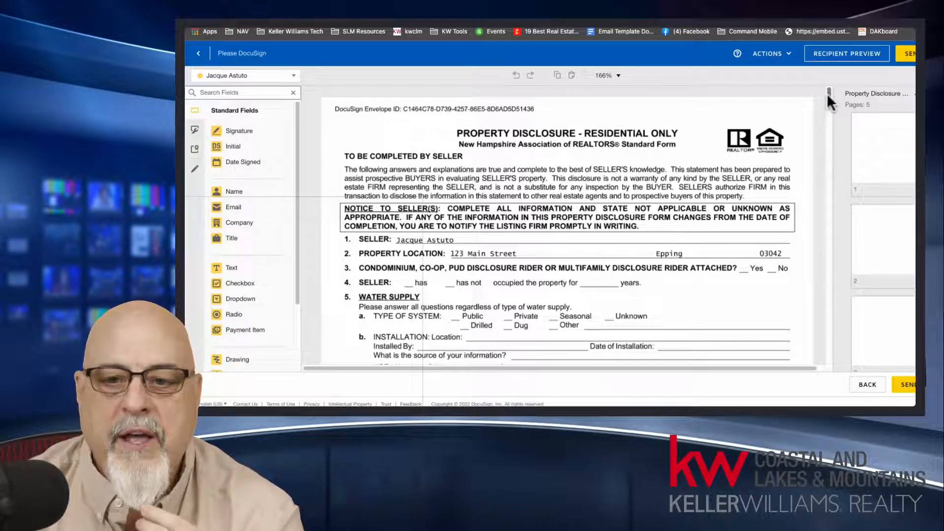
left_click_drag(827, 93, 839, 181)
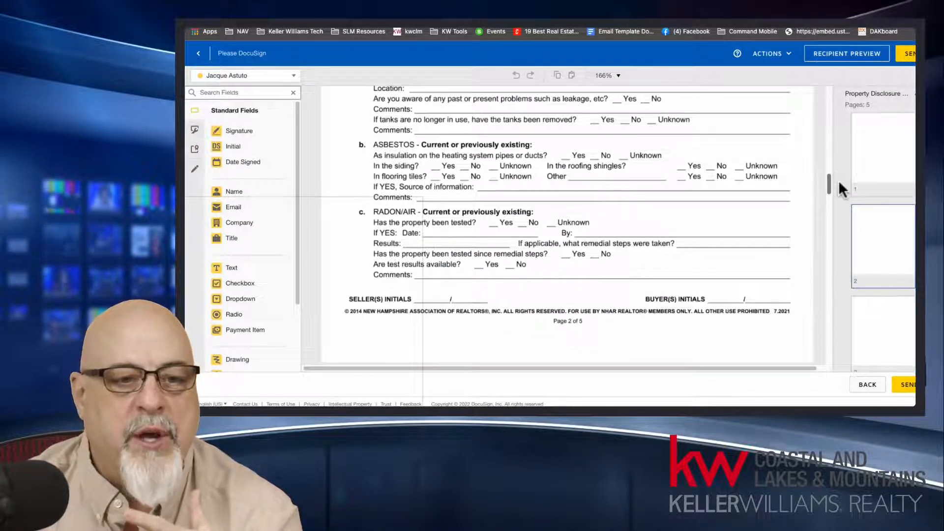
left_click_drag(250, 276, 584, 230)
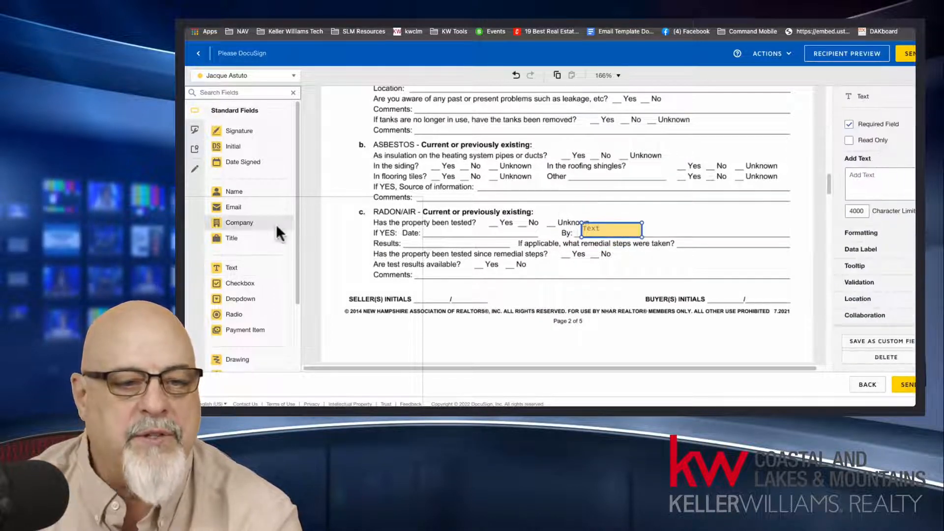
mouse_move(239, 131)
left_mouse_down()
mouse_move(439, 269)
mouse_move(413, 285)
mouse_move(430, 294)
left_mouse_up()
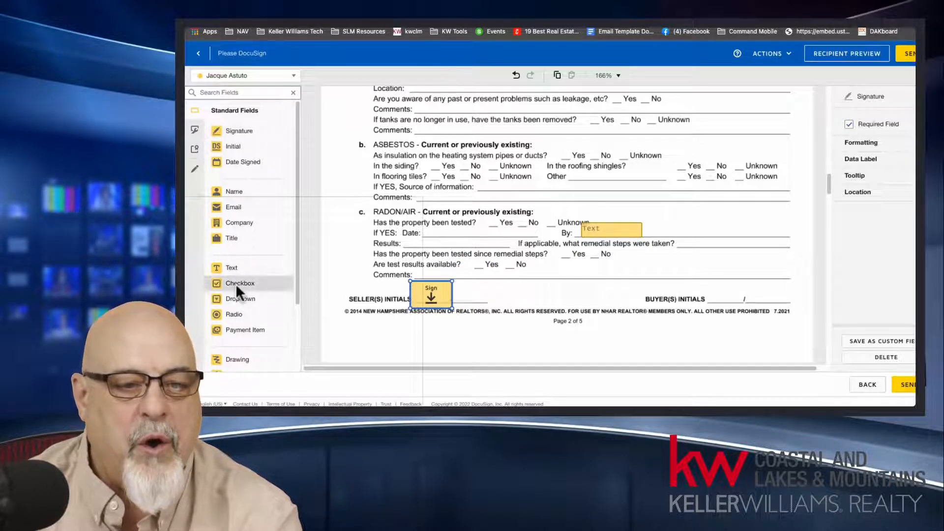
left_click_drag(238, 283, 435, 166)
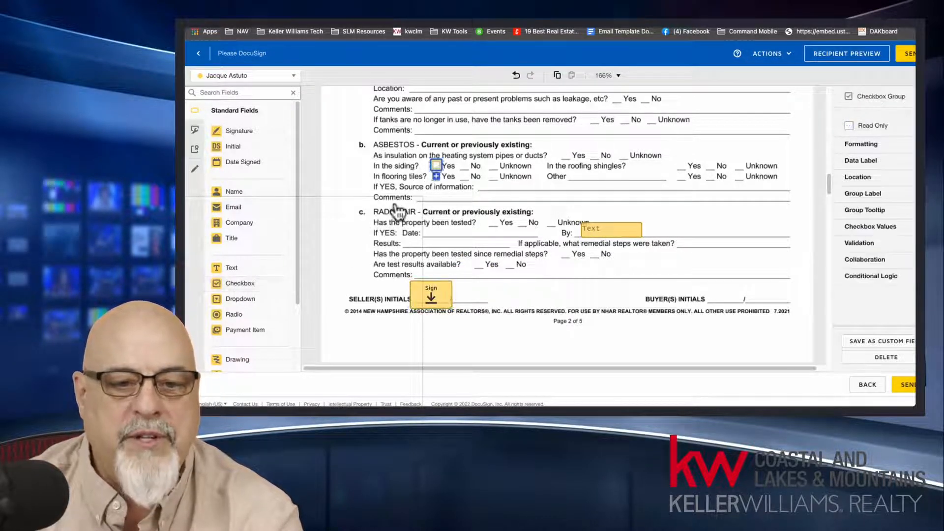
left_click(376, 241)
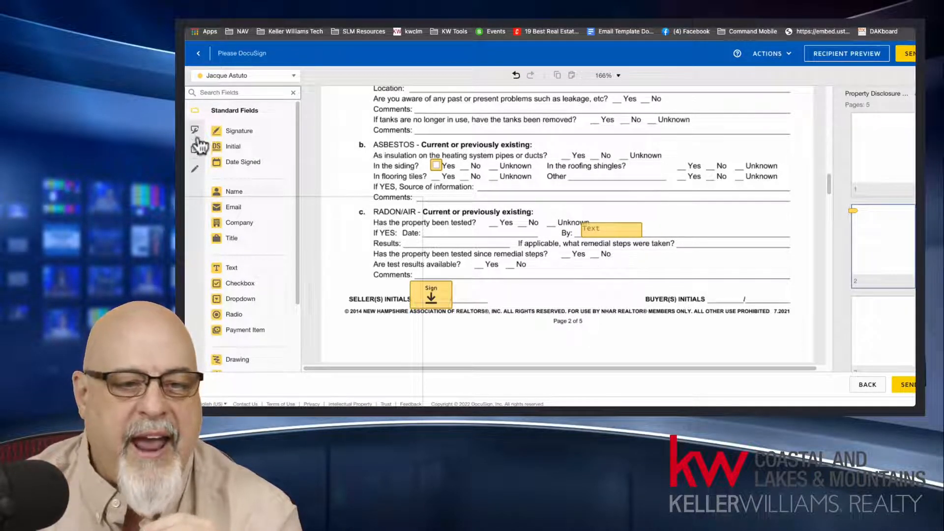
Step: Check the recipient list for field assignment and look over page 1 of the disclosure PDF
left_click(293, 77)
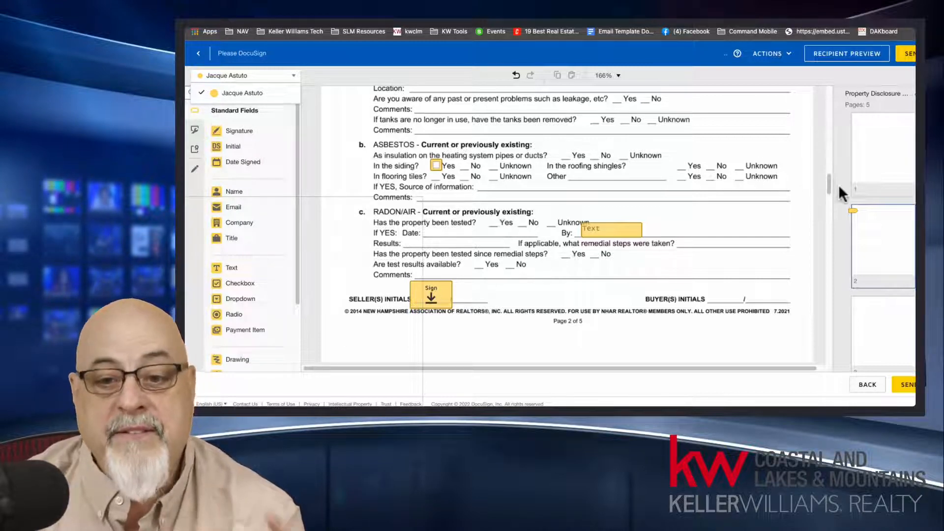
left_click_drag(829, 185, 842, 101)
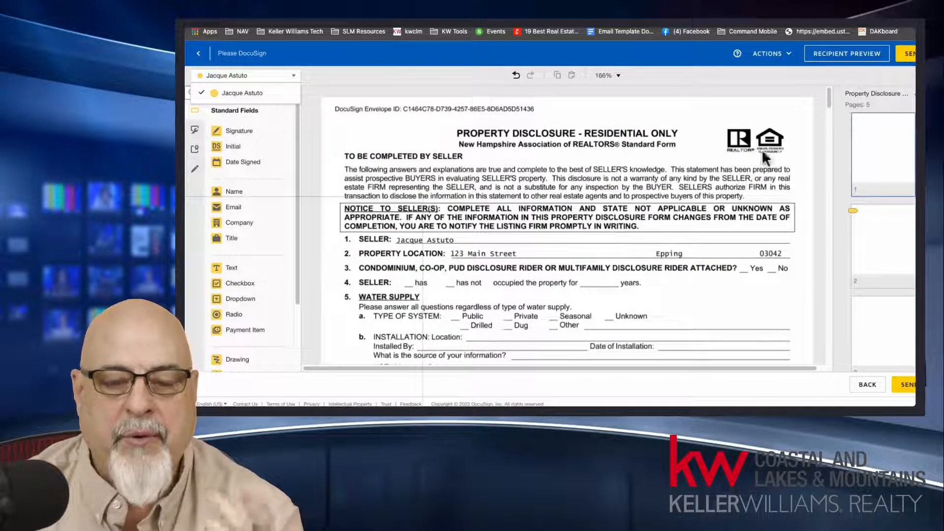